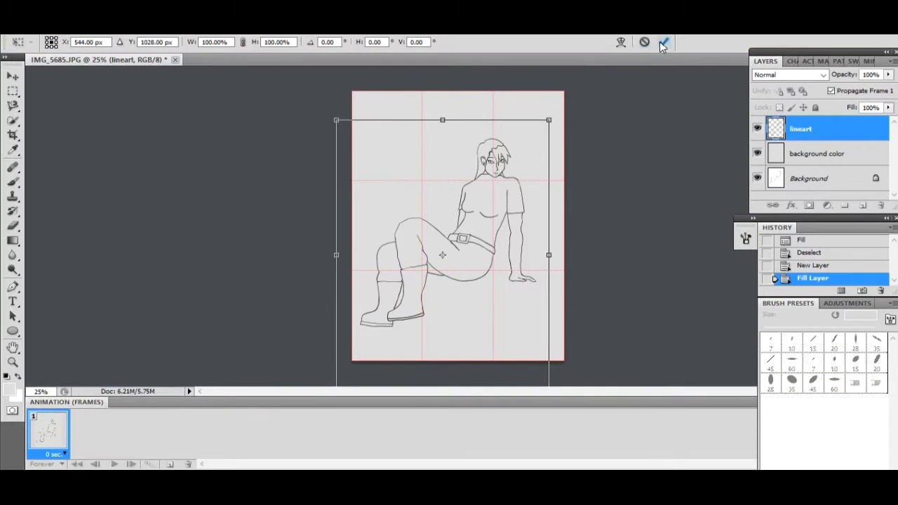
Apply the free transform to the line art and add a layer named color base above the background color layer
{"action": "left_click", "coordinate": [660, 42]}
{"action": "left_click", "coordinate": [816, 144]}
{"action": "left_click", "coordinate": [893, 48]}
{"action": "left_click", "coordinate": [774, 55]}
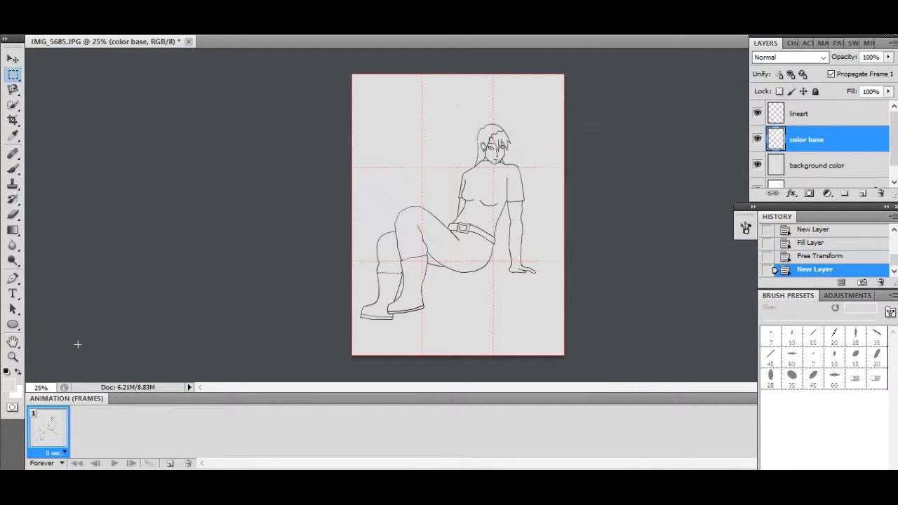
Set the foreground color to a light yellow
{"action": "left_click", "coordinate": [8, 382]}
{"action": "left_click", "coordinate": [357, 91]}
{"action": "left_click", "coordinate": [582, 96]}
Erase the stray marks around the figure on the lineart layer
{"action": "key", "text": "z"}
{"action": "left_click_drag", "start_coordinate": [456, 135], "coordinate": [597, 325]}
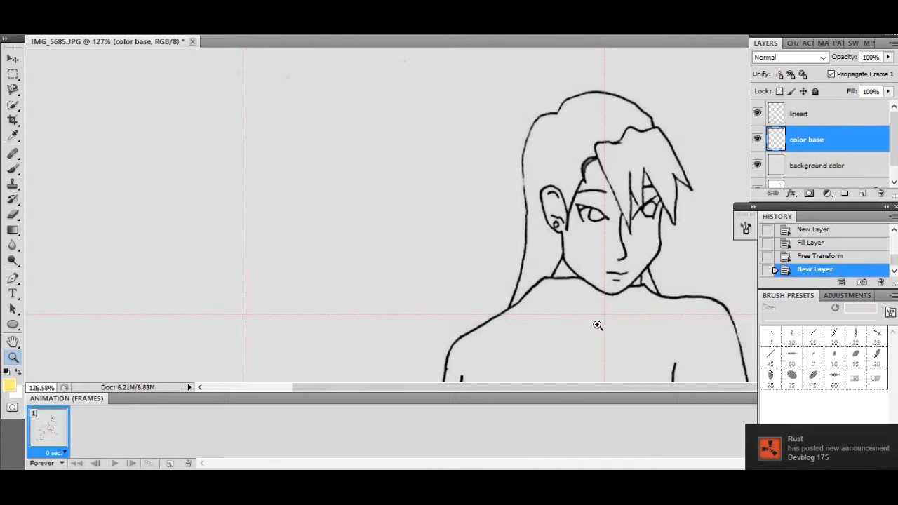
{"action": "left_click", "coordinate": [786, 114]}
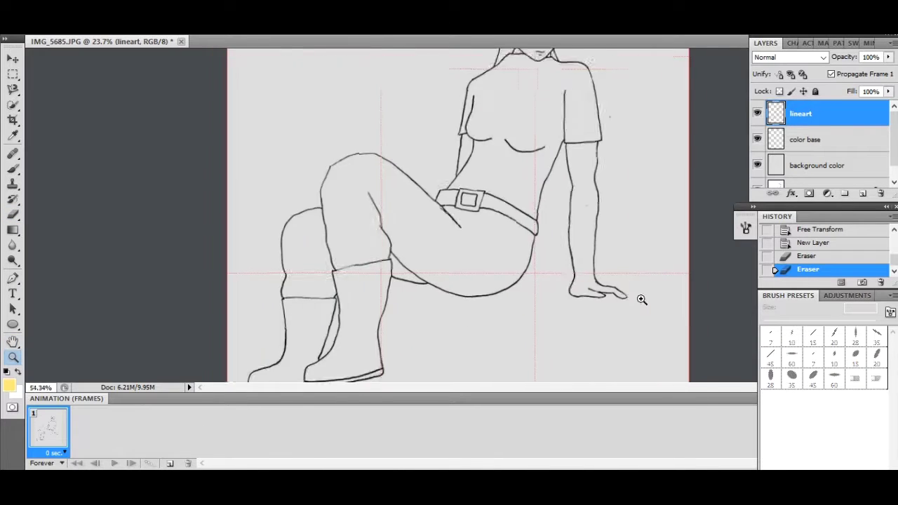
{"action": "left_click_drag", "start_coordinate": [554, 137], "coordinate": [597, 140]}
{"action": "left_click_drag", "start_coordinate": [215, 231], "coordinate": [154, 301]}
{"action": "key", "text": "b"}
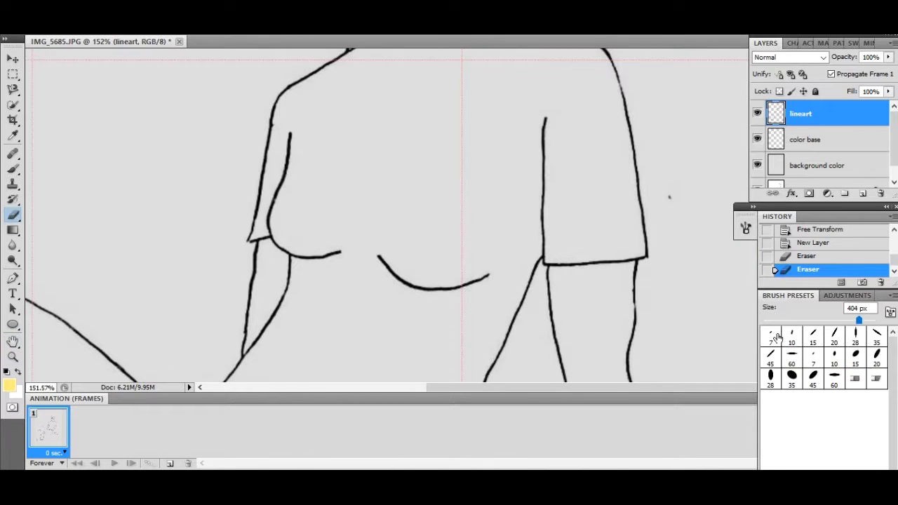
{"action": "scroll", "coordinate": [291, 231], "scroll_direction": "down", "scroll_amount": 3}
{"action": "left_click_drag", "start_coordinate": [291, 231], "coordinate": [290, 245]}
{"action": "scroll", "coordinate": [140, 232], "scroll_direction": "up", "scroll_amount": 4}
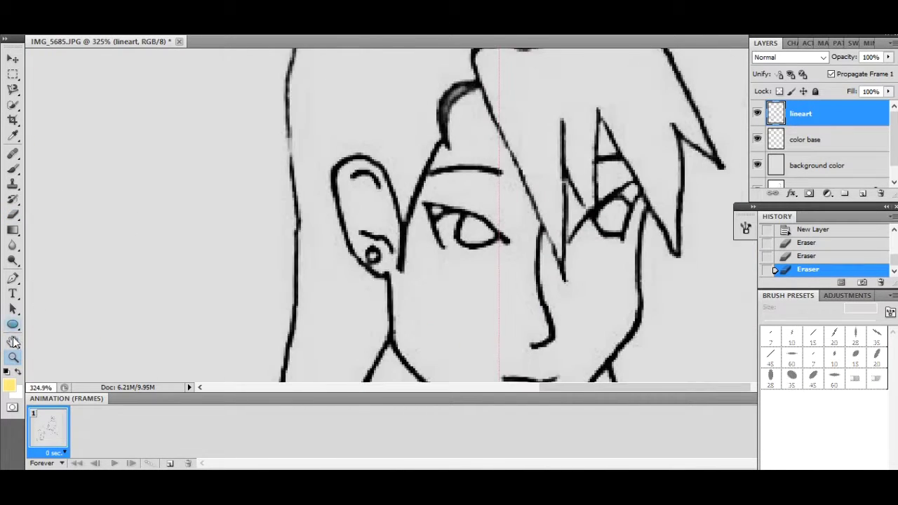
Brush a light yellow band along the top hair outline on the color base layer with a 10 px brush
{"action": "key", "text": "b"}
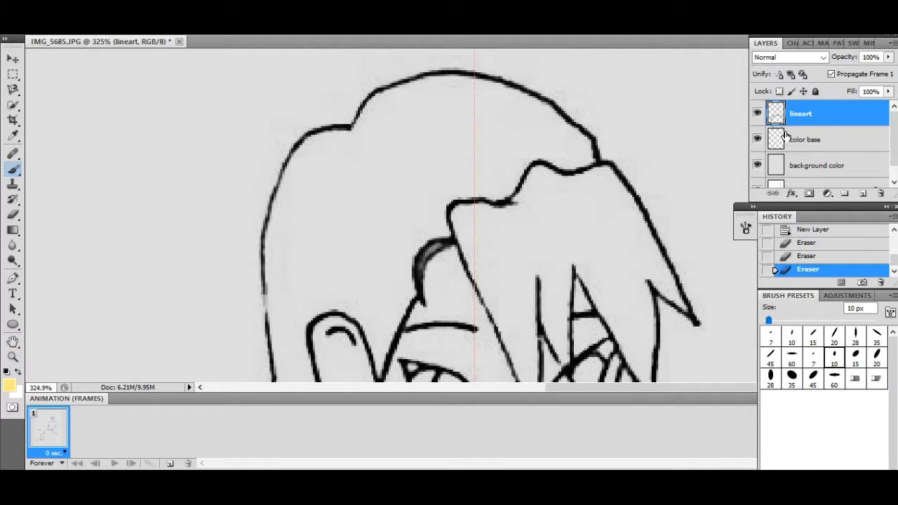
{"action": "left_click", "coordinate": [786, 135]}
{"action": "left_click_drag", "start_coordinate": [589, 184], "coordinate": [570, 138]}
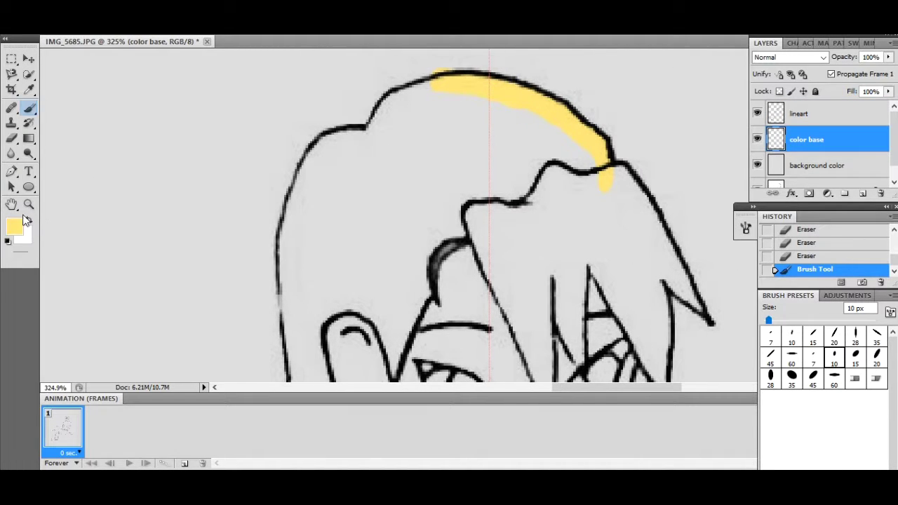
{"action": "key", "text": "d"}
{"action": "key", "text": "q"}
{"action": "key", "text": "z"}
{"action": "left_click", "coordinate": [491, 85]}
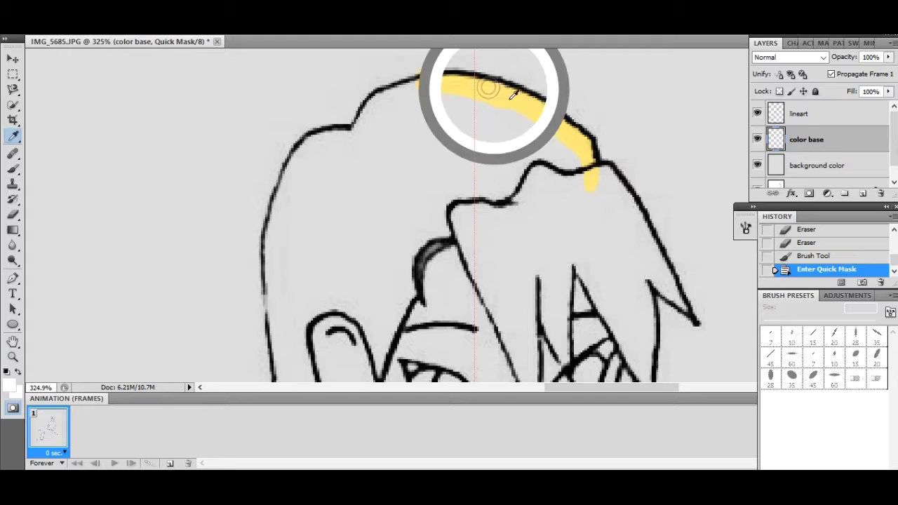
{"action": "key", "text": "b"}
{"action": "key", "text": "e"}
{"action": "left_click", "coordinate": [461, 225]}
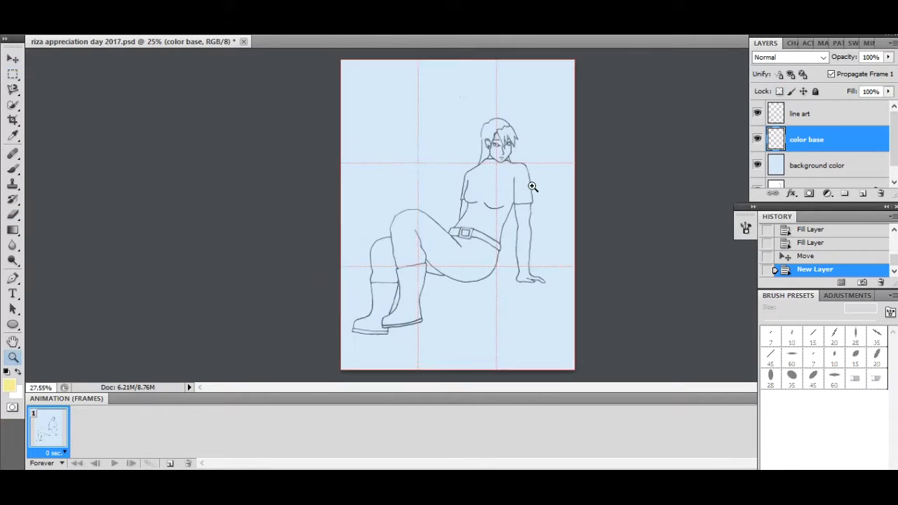
Erase the stray marks above the figure in the drawing, and make color base the active layer
{"action": "left_click_drag", "start_coordinate": [463, 69], "coordinate": [491, 66]}
{"action": "left_click", "coordinate": [491, 66]}
{"action": "left_click", "coordinate": [805, 138]}
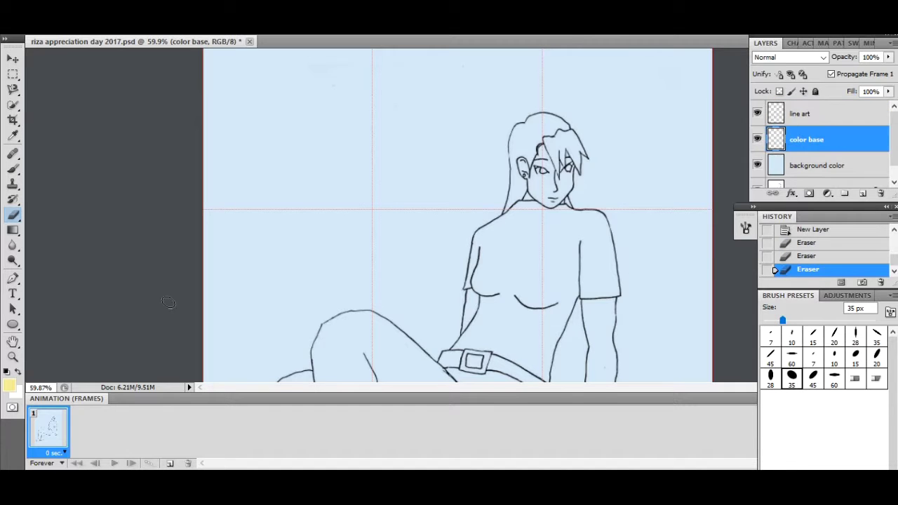
Paint pale yellow just inside the crown of the hair on the color base layer with a 10 px brush
{"action": "key", "text": "z"}
{"action": "left_click_drag", "start_coordinate": [535, 139], "coordinate": [575, 139]}
{"action": "key", "text": "h"}
{"action": "left_click_drag", "start_coordinate": [130, 137], "coordinate": [25, 182]}
{"action": "key", "text": "b"}
{"action": "left_click_drag", "start_coordinate": [534, 130], "coordinate": [558, 131]}
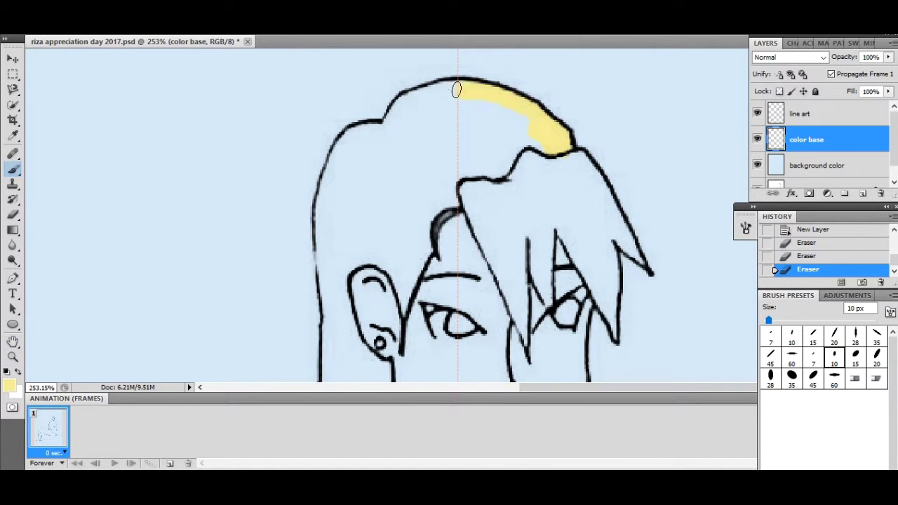
Clean the overspill at the tip of the bangs and paint yellow inside the outline of the back hair
{"action": "key", "text": "e"}
{"action": "left_click_drag", "start_coordinate": [637, 251], "coordinate": [652, 266]}
{"action": "key", "text": "b"}
{"action": "left_click_drag", "start_coordinate": [390, 127], "coordinate": [332, 163]}
{"action": "left_click_drag", "start_coordinate": [325, 291], "coordinate": [360, 129]}
Continue the yellow band inside the outline along the shoulder, short sleeve and forearm beside the chest
{"action": "left_click_drag", "start_coordinate": [61, 306], "coordinate": [248, 116]}
{"action": "left_click_drag", "start_coordinate": [522, 120], "coordinate": [482, 142]}
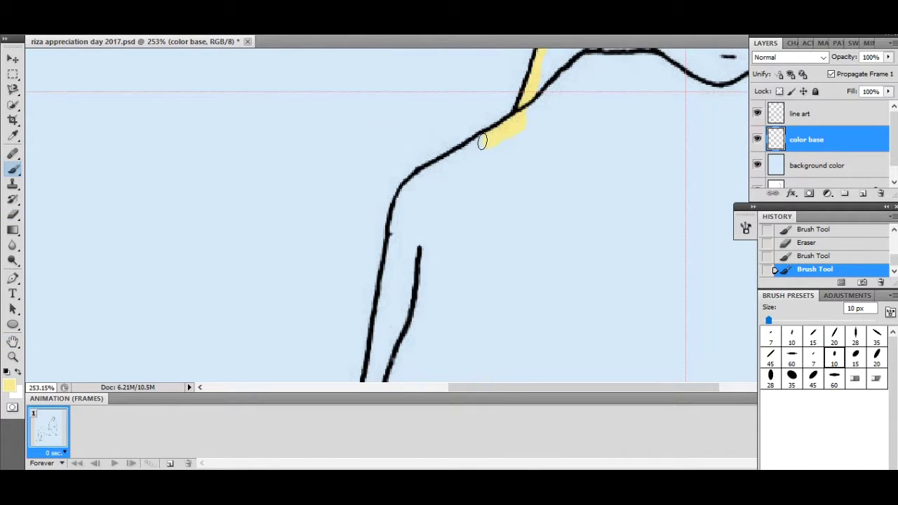
{"action": "left_click_drag", "start_coordinate": [369, 372], "coordinate": [369, 379]}
{"action": "left_click_drag", "start_coordinate": [369, 375], "coordinate": [384, 99]}
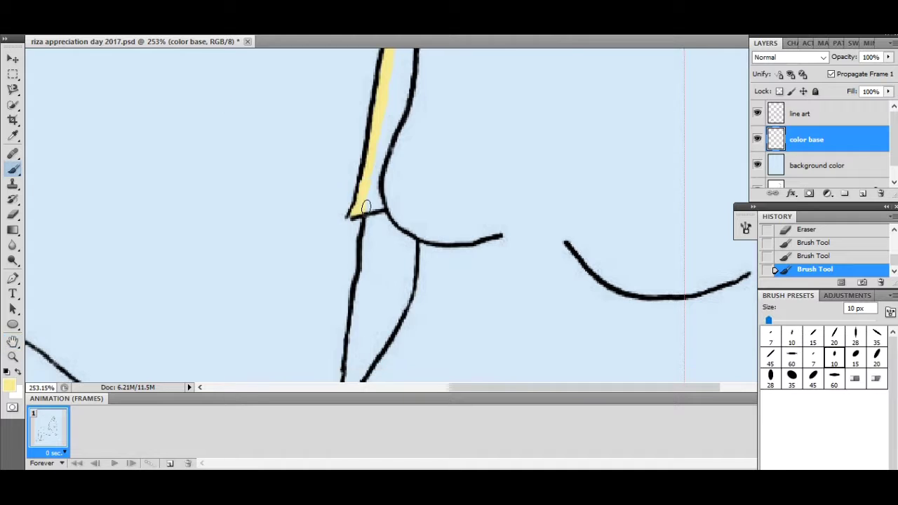
{"action": "mouse_move", "coordinate": [361, 278]}
{"action": "left_mouse_down"}
{"action": "mouse_move", "coordinate": [418, 124]}
{"action": "mouse_move", "coordinate": [414, 161]}
{"action": "left_mouse_up"}
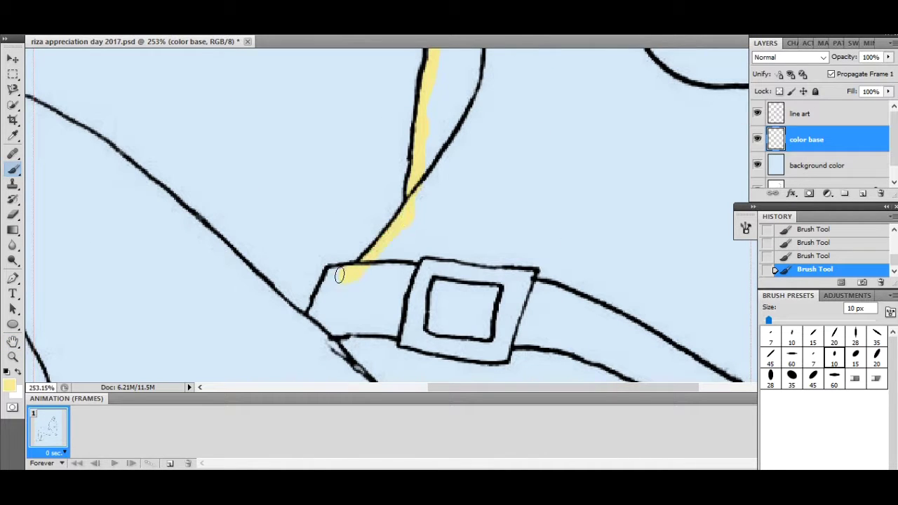
Paint yellow inside the upper edge of the raised thigh, from the belt towards the knee
{"action": "left_click_drag", "start_coordinate": [281, 312], "coordinate": [477, 291]}
{"action": "left_click_drag", "start_coordinate": [218, 84], "coordinate": [306, 133]}
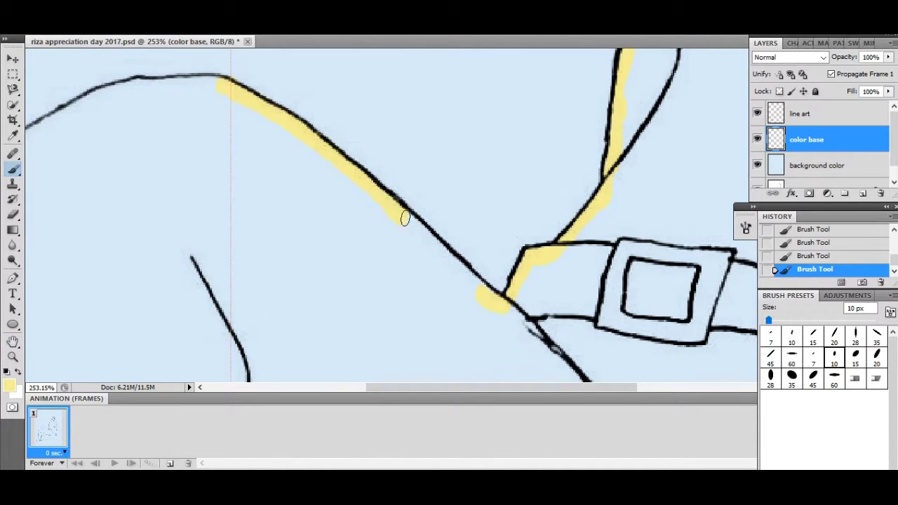
{"action": "left_click_drag", "start_coordinate": [436, 258], "coordinate": [710, 271]}
Save the document and erase the yellow overspill along the raised thigh's upper edge
{"action": "key", "text": "e"}
{"action": "left_click", "coordinate": [37, 28]}
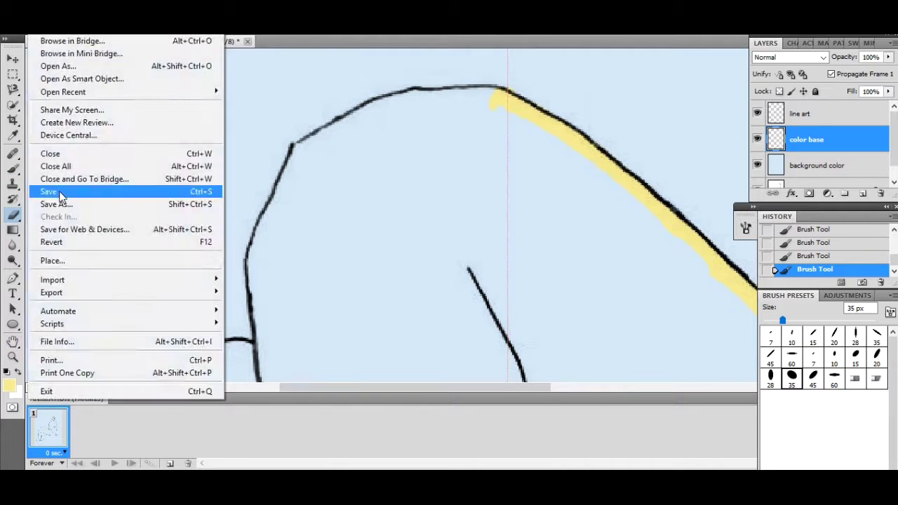
{"action": "left_click", "coordinate": [56, 193]}
{"action": "left_click", "coordinate": [571, 117]}
Paint yellow inside the outline around the raised knee down to where the far leg meets it
{"action": "key", "text": "b"}
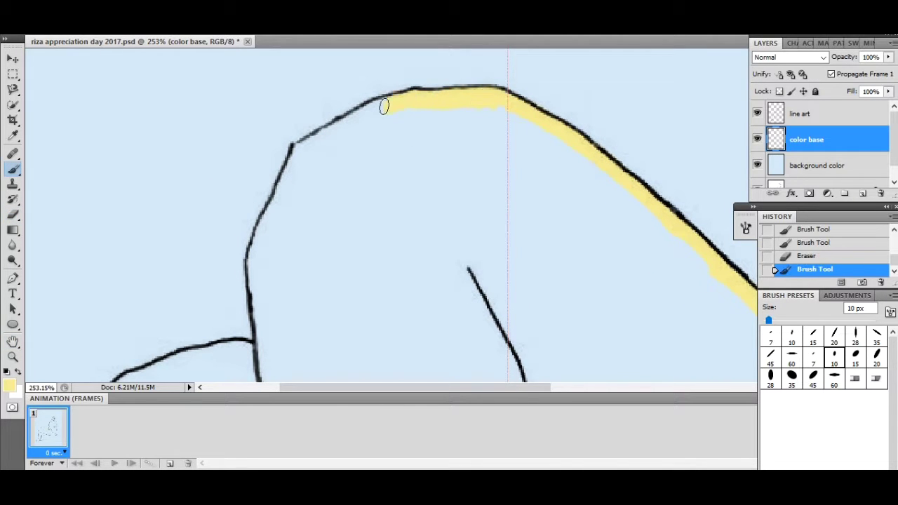
{"action": "left_click_drag", "start_coordinate": [257, 296], "coordinate": [253, 336]}
{"action": "left_click_drag", "start_coordinate": [149, 284], "coordinate": [261, 134]}
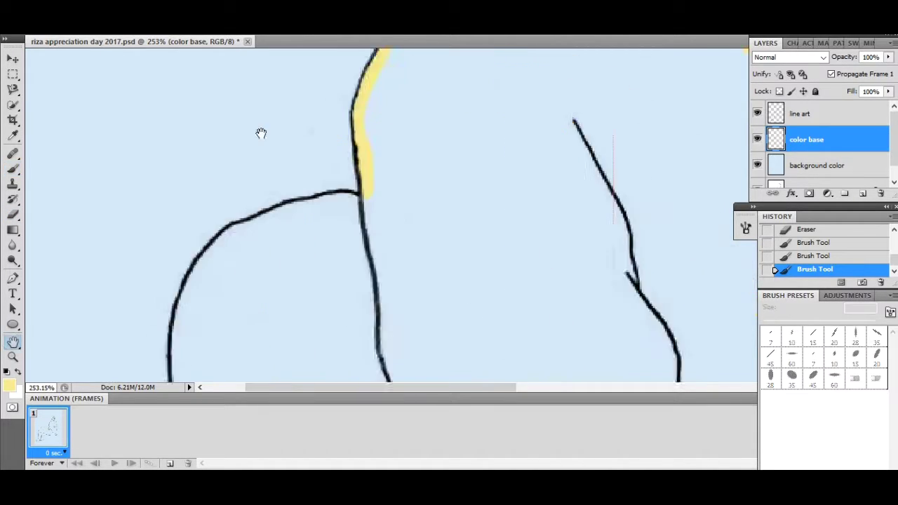
{"action": "mouse_move", "coordinate": [359, 201]}
{"action": "left_mouse_down"}
{"action": "mouse_move", "coordinate": [397, 129]}
{"action": "mouse_move", "coordinate": [349, 135]}
{"action": "left_mouse_up"}
Paint yellow inside the far leg's outline from the knee down to the boot's top edge
{"action": "key", "text": "b"}
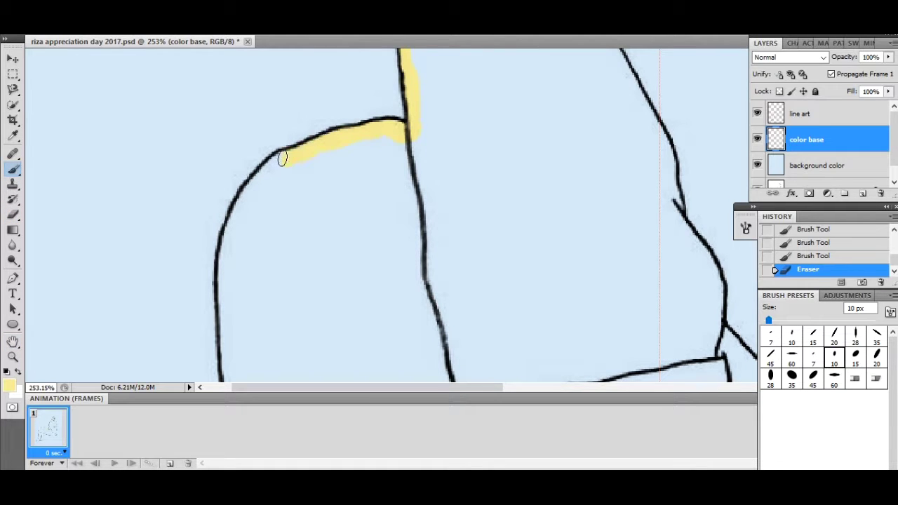
{"action": "mouse_move", "coordinate": [224, 246]}
{"action": "left_mouse_down"}
{"action": "mouse_move", "coordinate": [221, 371]}
{"action": "mouse_move", "coordinate": [256, 141]}
{"action": "left_mouse_up"}
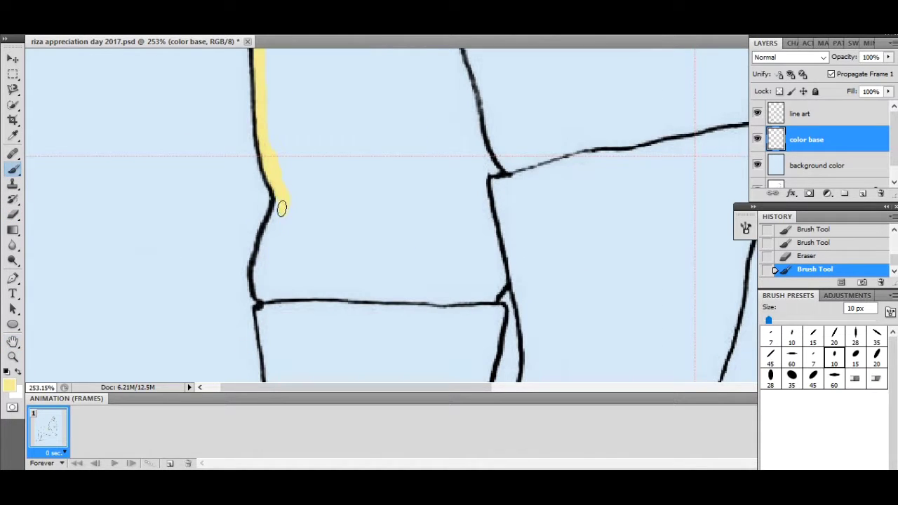
{"action": "left_click_drag", "start_coordinate": [270, 304], "coordinate": [269, 316]}
{"action": "mouse_move", "coordinate": [150, 315]}
{"action": "left_mouse_down"}
{"action": "mouse_move", "coordinate": [148, 185]}
{"action": "mouse_move", "coordinate": [261, 95]}
{"action": "left_mouse_up"}
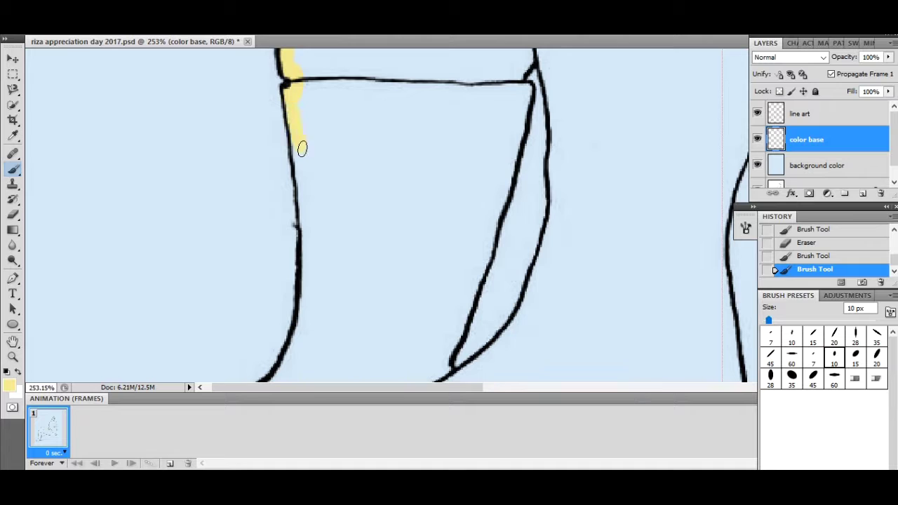
Paint yellow inside the far boot's front edge and sole, and along the near boot's sole
{"action": "left_click", "coordinate": [292, 352]}
{"action": "mouse_move", "coordinate": [292, 353]}
{"action": "left_mouse_down"}
{"action": "mouse_move", "coordinate": [140, 262]}
{"action": "mouse_move", "coordinate": [283, 179]}
{"action": "left_mouse_up"}
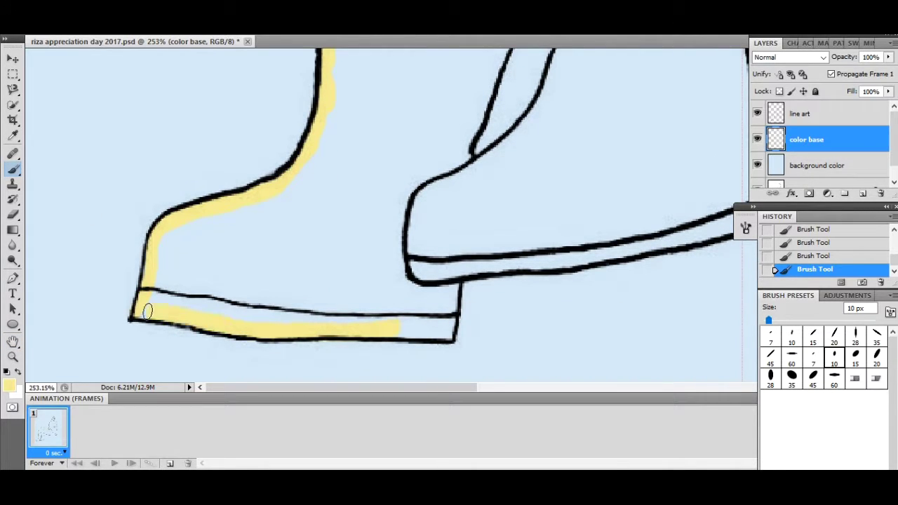
{"action": "left_click_drag", "start_coordinate": [708, 211], "coordinate": [478, 210]}
{"action": "left_click_drag", "start_coordinate": [539, 199], "coordinate": [477, 226]}
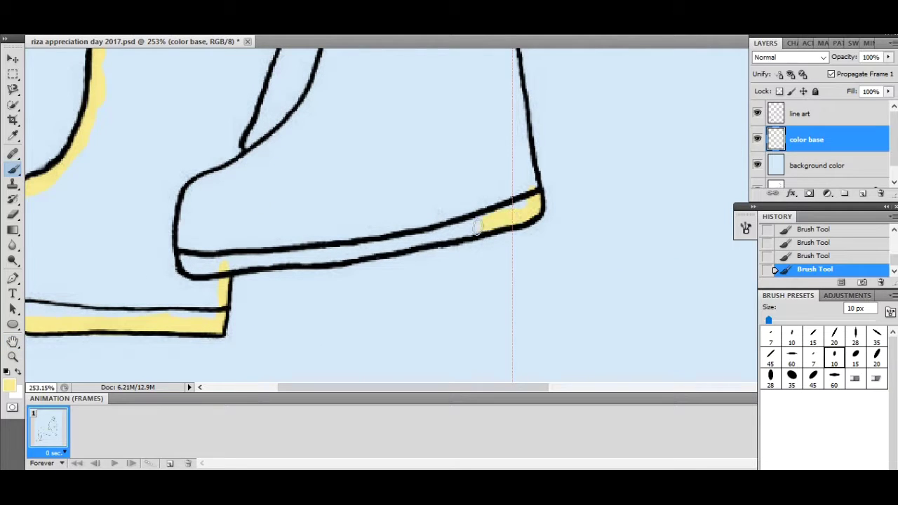
Paint the near boot's heel and the far boot's back edge yellow, erasing overspill in the gap between the legs
{"action": "scroll", "coordinate": [271, 192], "scroll_direction": "up", "scroll_amount": 5}
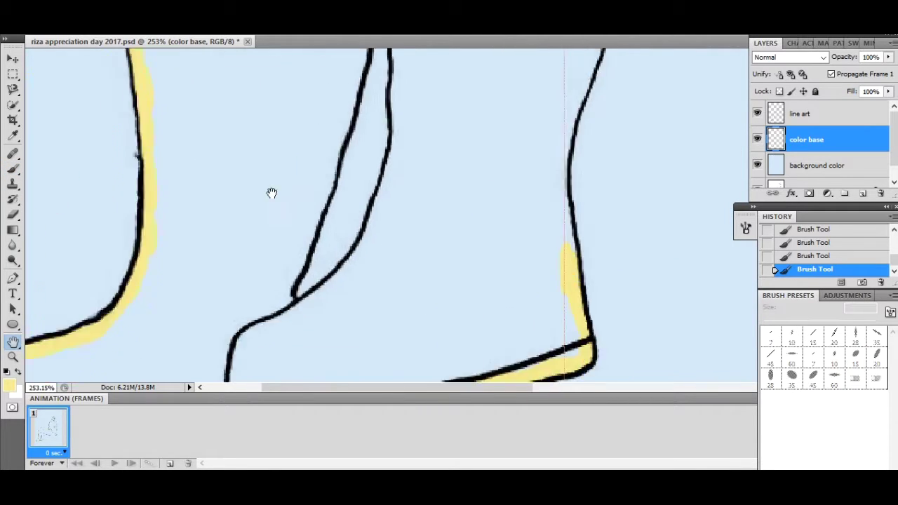
{"action": "left_click_drag", "start_coordinate": [339, 254], "coordinate": [335, 281]}
{"action": "key", "text": "e"}
{"action": "left_click_drag", "start_coordinate": [364, 204], "coordinate": [345, 245]}
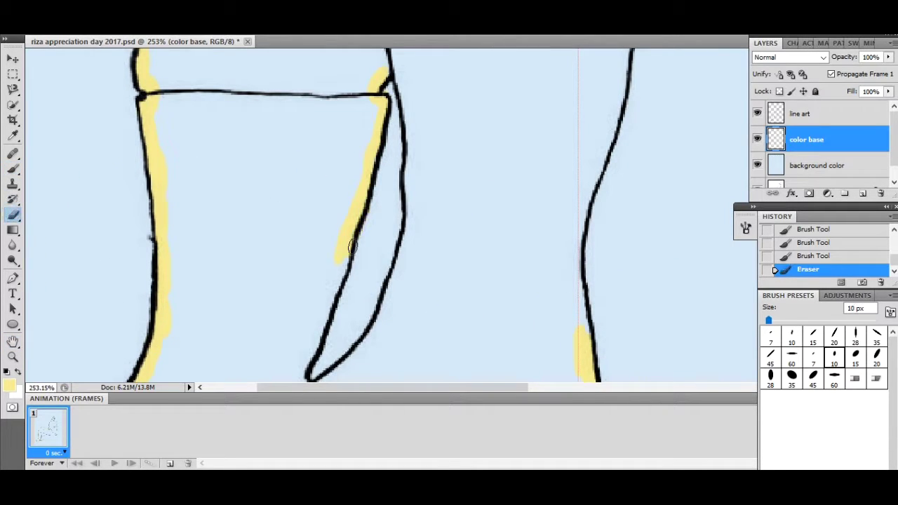
{"action": "key", "text": "b"}
{"action": "key", "text": "e"}
Clean and paint the near leg's front edge yellow around the narrow gap down to the boot's instep
{"action": "mouse_move", "coordinate": [385, 67]}
{"action": "left_mouse_down"}
{"action": "mouse_move", "coordinate": [382, 78]}
{"action": "mouse_move", "coordinate": [407, 91]}
{"action": "mouse_move", "coordinate": [412, 179]}
{"action": "left_mouse_up"}
{"action": "key", "text": "b"}
{"action": "left_click_drag", "start_coordinate": [387, 301], "coordinate": [365, 347]}
{"action": "scroll", "coordinate": [365, 347], "scroll_direction": "down", "scroll_amount": 2}
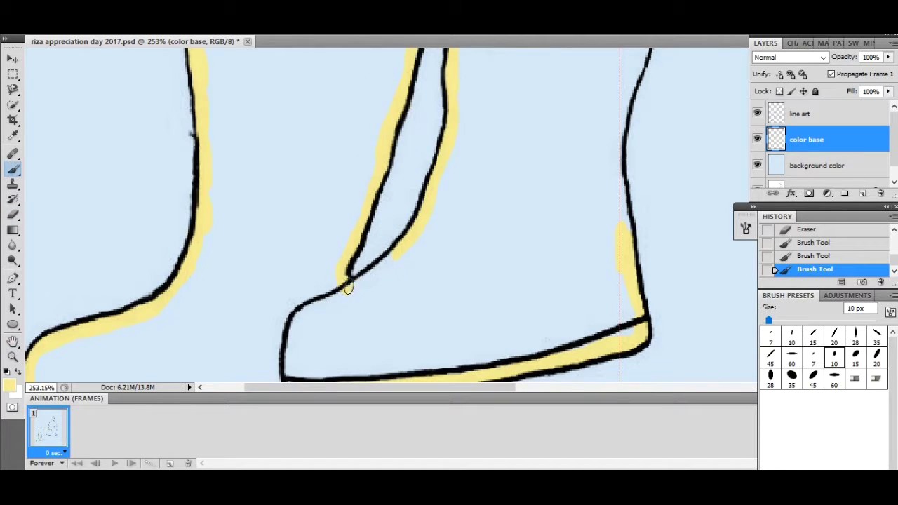
Paint yellow inside the near boot's back edge along the calf and tidy the overspill
{"action": "scroll", "coordinate": [413, 301], "scroll_direction": "up", "scroll_amount": 2}
{"action": "scroll", "coordinate": [413, 302], "scroll_direction": "right", "scroll_amount": 3}
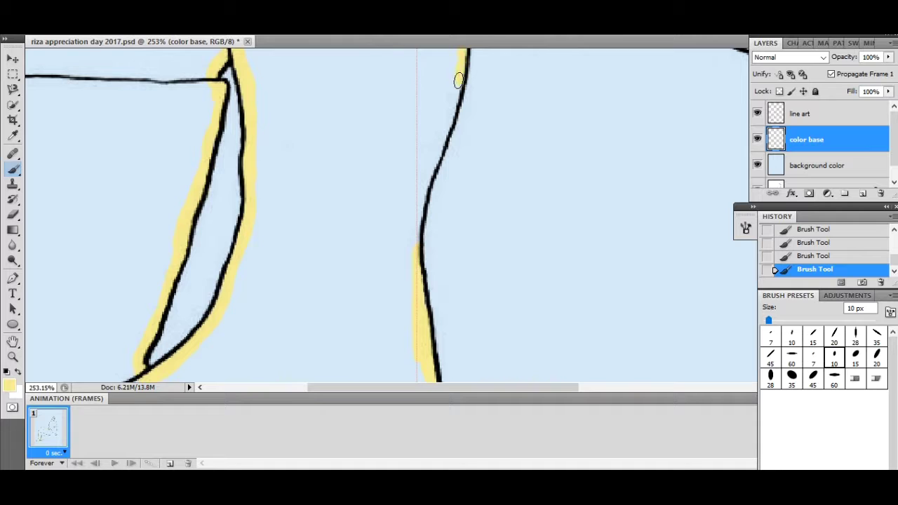
{"action": "key", "text": "b"}
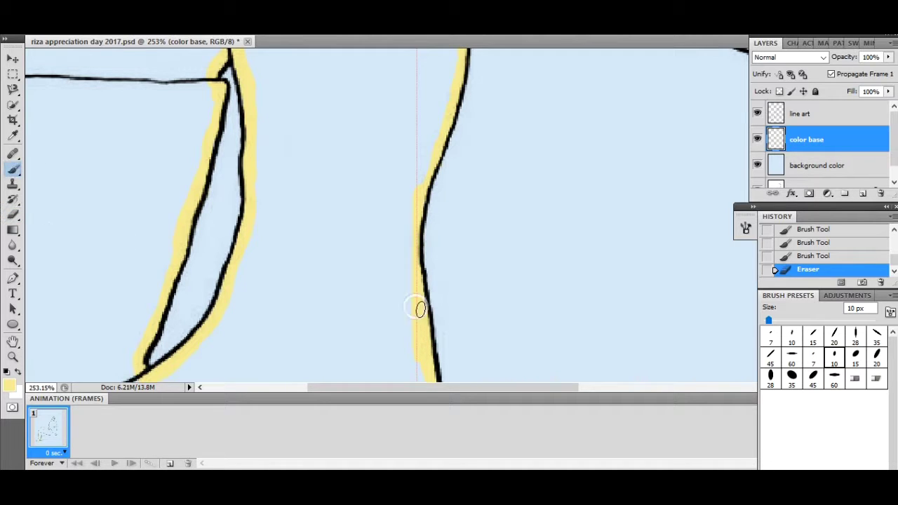
{"action": "left_click_drag", "start_coordinate": [421, 306], "coordinate": [411, 321]}
Paint yellow inside the underside of the thigh and buttock, and erase the spill outside the outline
{"action": "left_click_drag", "start_coordinate": [460, 50], "coordinate": [281, 174]}
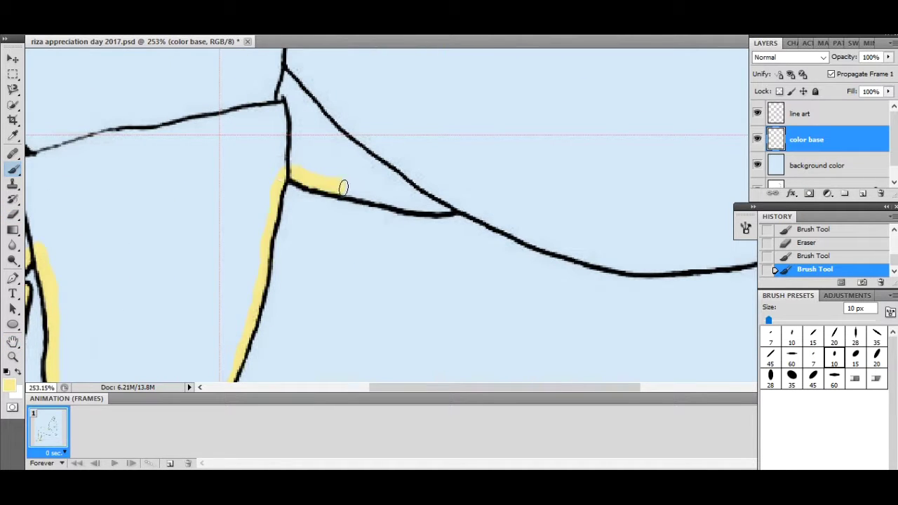
{"action": "scroll", "coordinate": [134, 274], "scroll_direction": "right", "scroll_amount": 5}
{"action": "left_click_drag", "start_coordinate": [554, 240], "coordinate": [521, 254]}
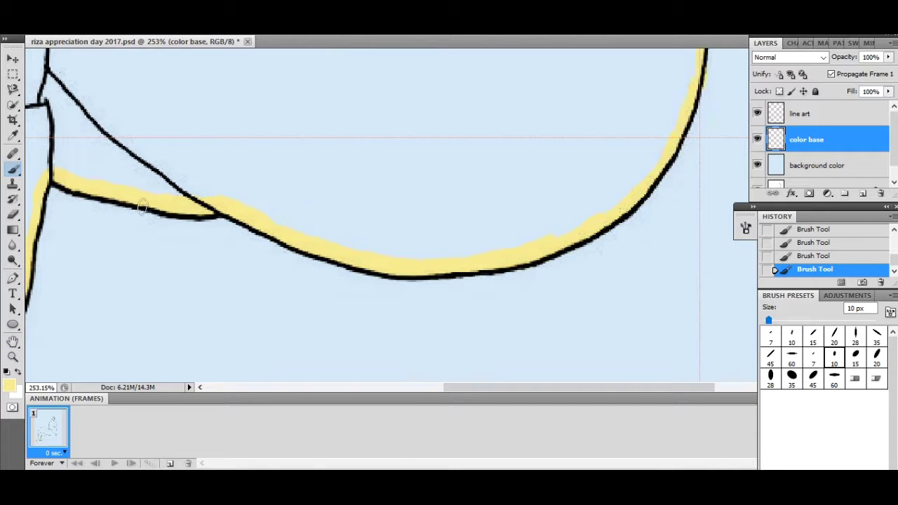
{"action": "key", "text": "e"}
{"action": "left_click", "coordinate": [704, 106]}
{"action": "left_click_drag", "start_coordinate": [704, 105], "coordinate": [297, 215]}
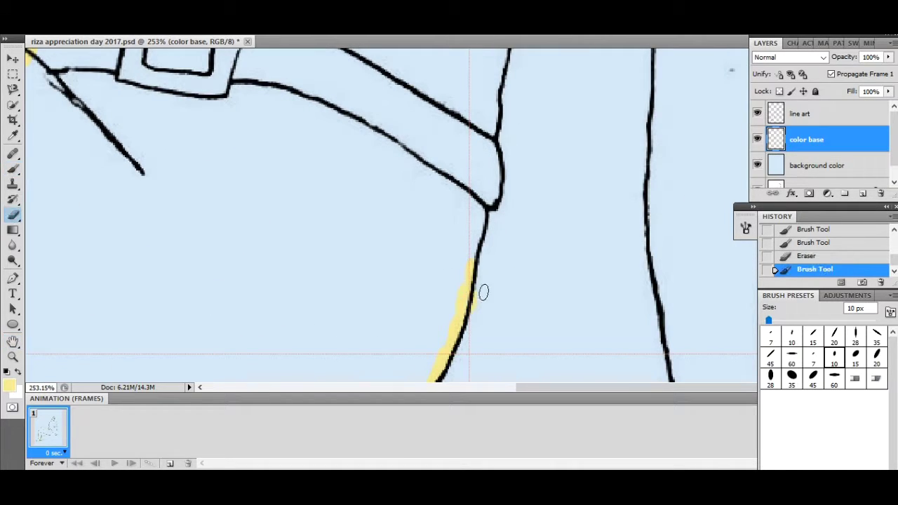
Refine the yellow edge along the hip and paint inside the belt's end by the waist
{"action": "key", "text": "b"}
{"action": "mouse_move", "coordinate": [483, 292]}
{"action": "left_mouse_down"}
{"action": "mouse_move", "coordinate": [454, 306]}
{"action": "mouse_move", "coordinate": [477, 294]}
{"action": "left_mouse_up"}
{"action": "key", "text": "e"}
{"action": "key", "text": "b"}
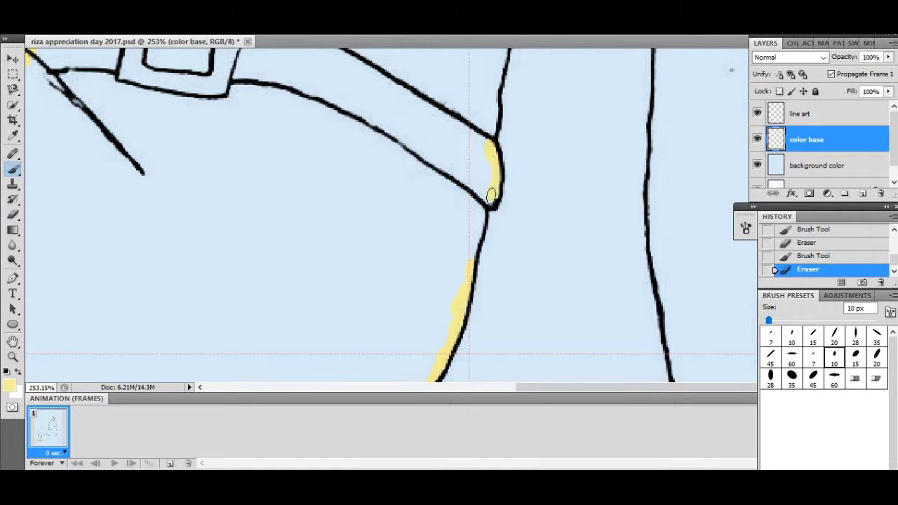
{"action": "left_click_drag", "start_coordinate": [491, 195], "coordinate": [472, 267]}
Paint yellow inside the torso's side from the belt to the armpit and along the upper arm's inner edge
{"action": "left_click_drag", "start_coordinate": [381, 134], "coordinate": [251, 309]}
{"action": "left_click_drag", "start_coordinate": [379, 176], "coordinate": [369, 247]}
{"action": "left_click_drag", "start_coordinate": [360, 51], "coordinate": [260, 210]}
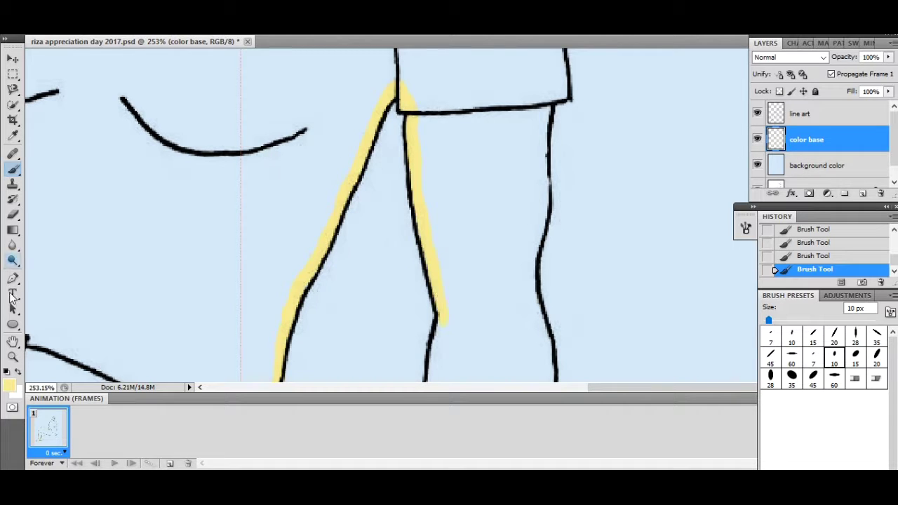
Paint yellow inside the supporting arm's inner edge from the elbow down to the wrist and erase the spill
{"action": "left_click_drag", "start_coordinate": [504, 383], "coordinate": [494, 197]}
{"action": "key", "text": "e"}
{"action": "left_click_drag", "start_coordinate": [432, 106], "coordinate": [421, 170]}
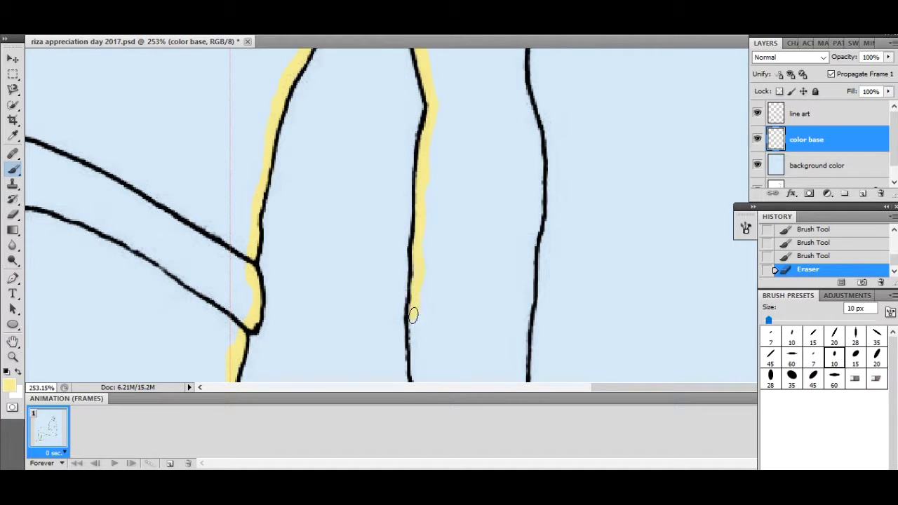
{"action": "mouse_move", "coordinate": [412, 315]}
{"action": "left_mouse_down"}
{"action": "mouse_move", "coordinate": [414, 379]}
{"action": "mouse_move", "coordinate": [368, 118]}
{"action": "left_mouse_up"}
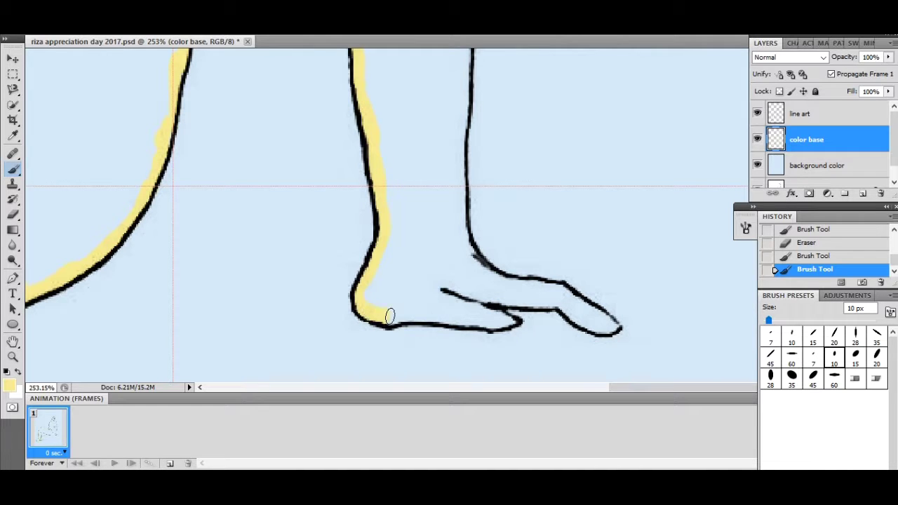
Paint yellow inside the supporting hand's outline around the palm and fingers, and erase the overspill
{"action": "mouse_move", "coordinate": [390, 317]}
{"action": "left_mouse_down"}
{"action": "mouse_move", "coordinate": [508, 294]}
{"action": "mouse_move", "coordinate": [497, 299]}
{"action": "left_mouse_up"}
{"action": "key", "text": "e"}
{"action": "key", "text": "b"}
{"action": "mouse_move", "coordinate": [465, 339]}
{"action": "left_mouse_down"}
{"action": "mouse_move", "coordinate": [507, 302]}
{"action": "mouse_move", "coordinate": [610, 326]}
{"action": "left_mouse_up"}
{"action": "key", "text": "e"}
{"action": "key", "text": "b"}
{"action": "key", "text": "e"}
{"action": "mouse_move", "coordinate": [565, 295]}
{"action": "left_mouse_down"}
{"action": "mouse_move", "coordinate": [583, 287]}
{"action": "mouse_move", "coordinate": [535, 284]}
{"action": "left_mouse_up"}
Paint yellow inside the supporting arm's outer edge from the wrist up to the sleeve hem
{"action": "key", "text": "b"}
{"action": "left_click_drag", "start_coordinate": [459, 216], "coordinate": [463, 134]}
{"action": "mouse_move", "coordinate": [457, 200]}
{"action": "left_mouse_down"}
{"action": "mouse_move", "coordinate": [463, 136]}
{"action": "mouse_move", "coordinate": [469, 309]}
{"action": "left_mouse_up"}
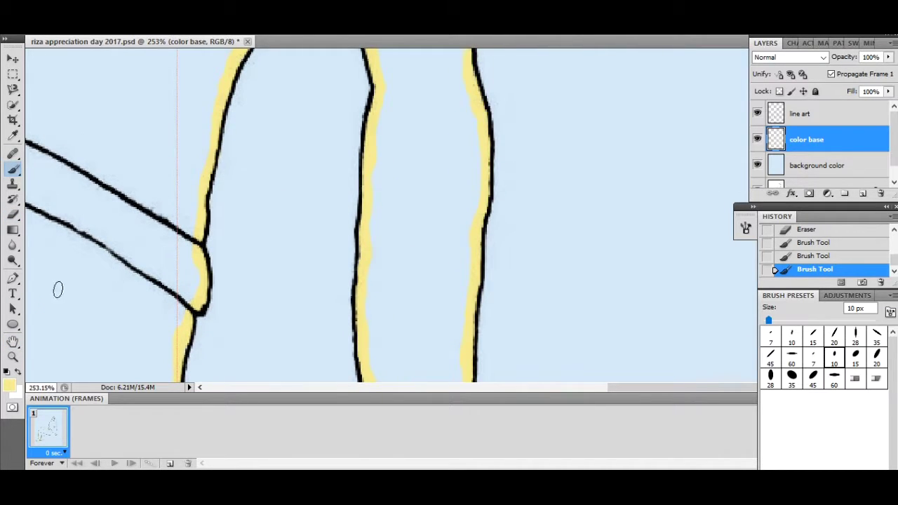
{"action": "scroll", "coordinate": [58, 290], "scroll_direction": "up", "scroll_amount": 3}
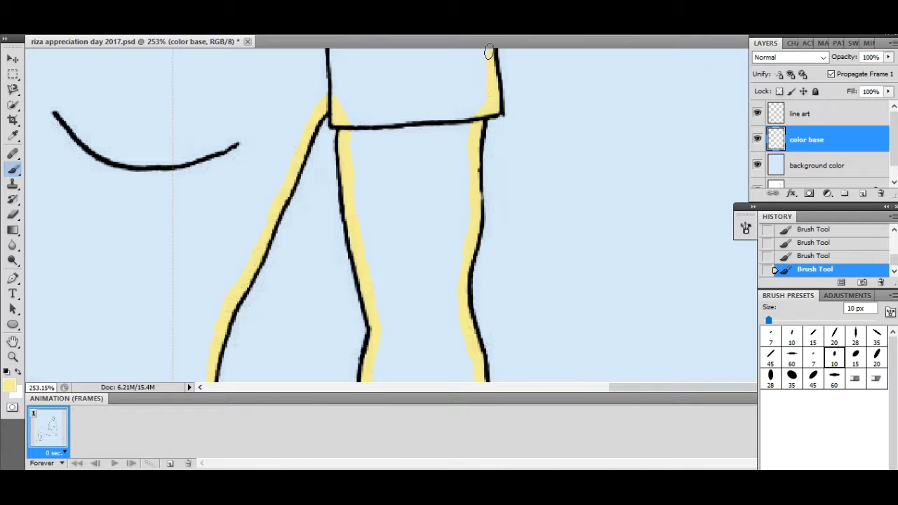
Paint yellow inside the sleeve's outer edge up to the curve of the shoulder, erasing any spill
{"action": "key", "text": "alt+f"}
{"action": "key", "text": "Escape"}
{"action": "scroll", "coordinate": [172, 337], "scroll_direction": "up", "scroll_amount": 10}
{"action": "key", "text": "e"}
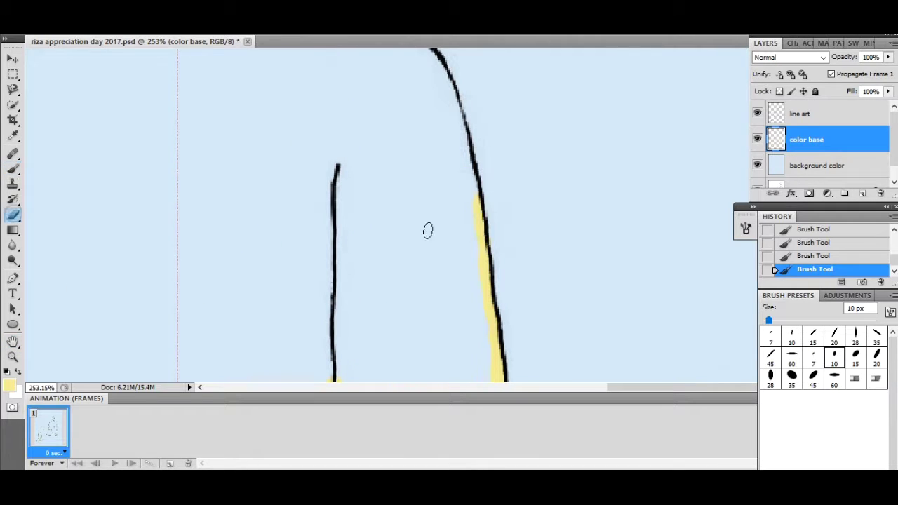
{"action": "left_click", "coordinate": [10, 176]}
{"action": "left_click_drag", "start_coordinate": [421, 54], "coordinate": [435, 65]}
{"action": "scroll", "coordinate": [472, 199], "scroll_direction": "up", "scroll_amount": 5}
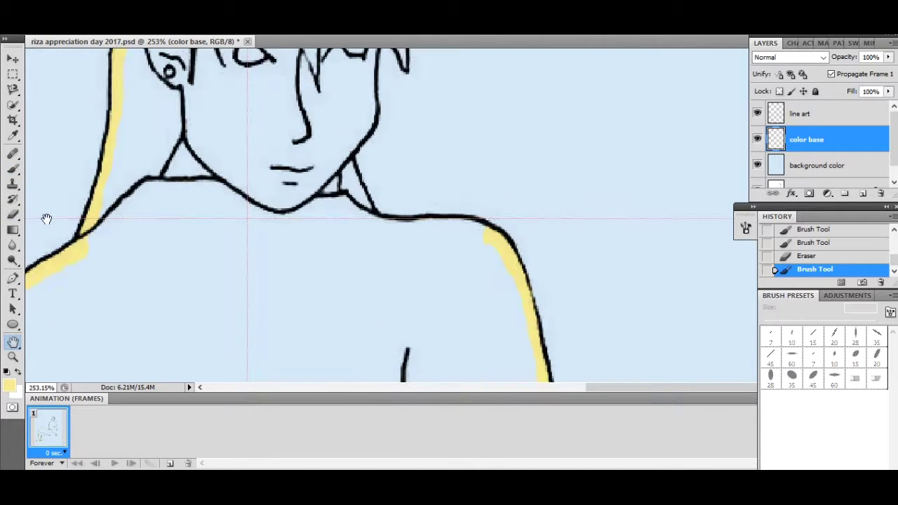
Tidy the yellow at the shoulder line and continue it along the neck, the hair end and the jaw
{"action": "key", "text": "e"}
{"action": "mouse_move", "coordinate": [352, 184]}
{"action": "left_mouse_down"}
{"action": "mouse_move", "coordinate": [371, 190]}
{"action": "mouse_move", "coordinate": [341, 160]}
{"action": "mouse_move", "coordinate": [368, 119]}
{"action": "left_mouse_up"}
{"action": "key", "text": "b"}
{"action": "scroll", "coordinate": [298, 204], "scroll_direction": "up", "scroll_amount": 4}
{"action": "scroll", "coordinate": [298, 204], "scroll_direction": "right", "scroll_amount": 1}
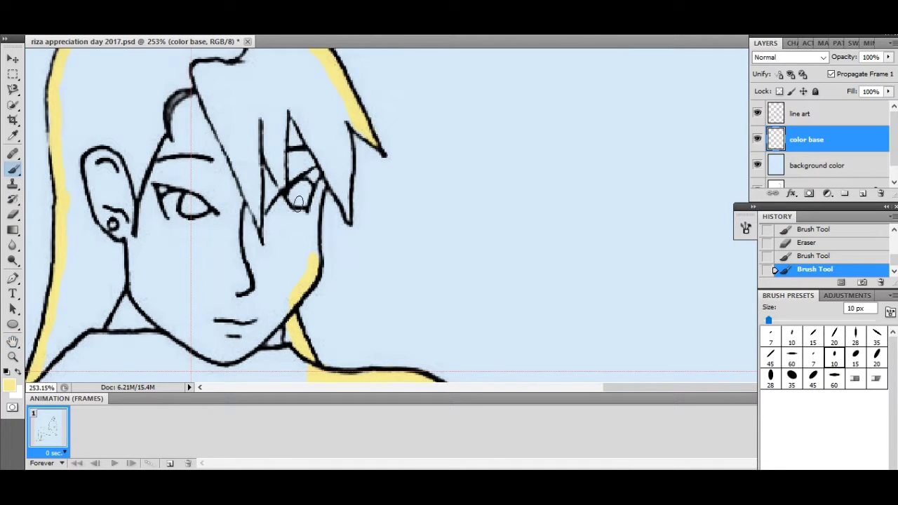
Fill the whole outlined figure with yellow and add a new layer above the color base layer
{"action": "key", "text": "ctrl+0"}
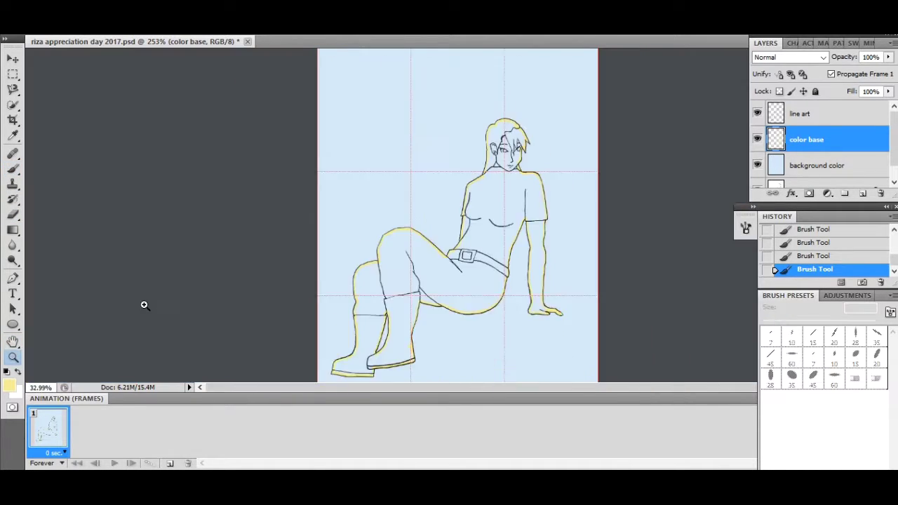
{"action": "left_click", "coordinate": [12, 170]}
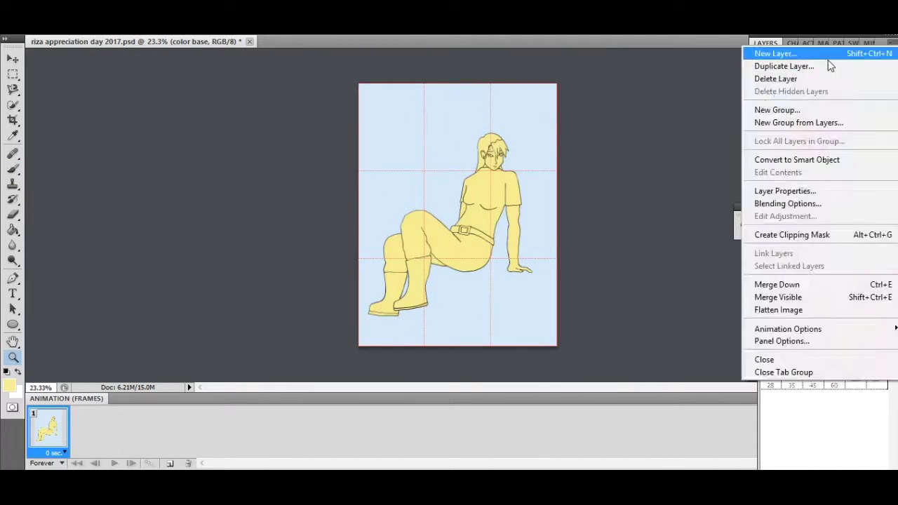
{"action": "left_click", "coordinate": [832, 64]}
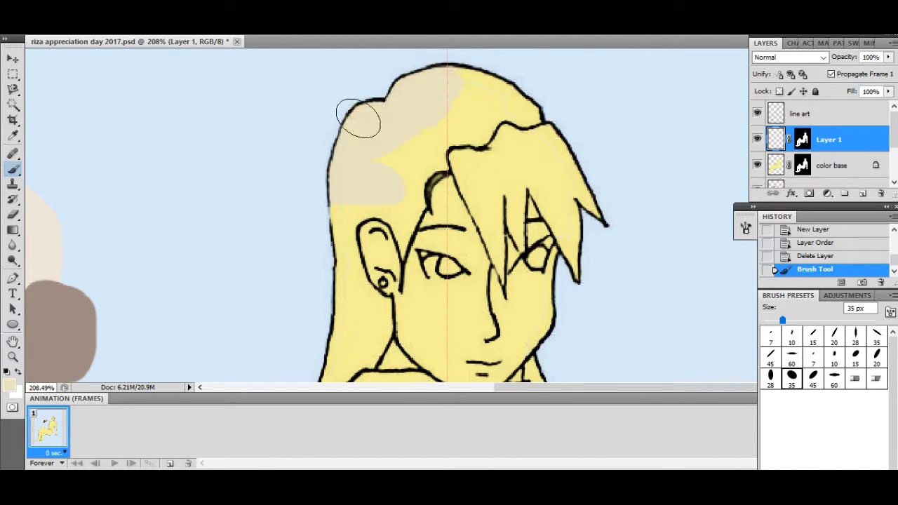
Paint the hair beige on the new layer, using a 12 px brush for the strands beside the ear and neck
{"action": "left_click", "coordinate": [495, 224]}
{"action": "scroll", "coordinate": [186, 148], "scroll_direction": "down", "scroll_amount": 3}
{"action": "left_click_drag", "start_coordinate": [783, 320], "coordinate": [770, 319]}
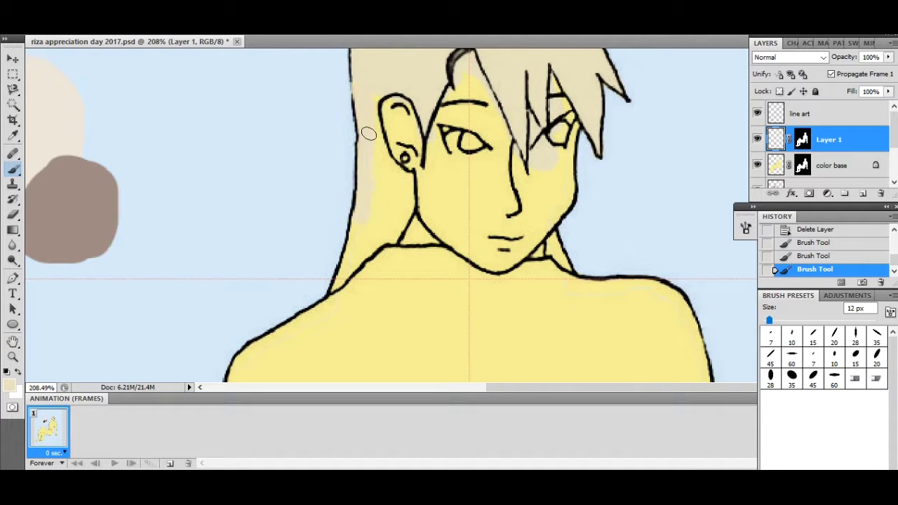
{"action": "left_click", "coordinate": [16, 216]}
{"action": "left_click", "coordinate": [377, 287]}
{"action": "left_click", "coordinate": [12, 169]}
{"action": "left_click", "coordinate": [575, 267]}
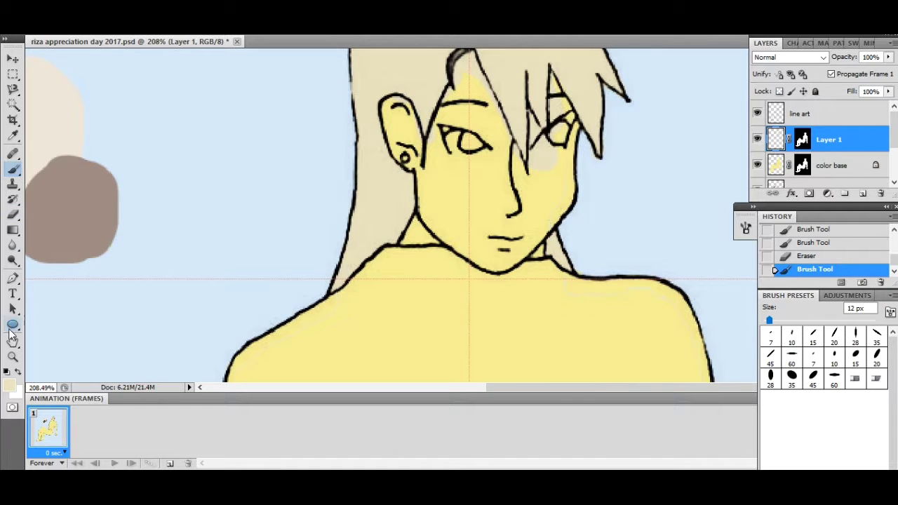
Erase the beige hair color that spills onto the forehead and the face beside the ear
{"action": "scroll", "coordinate": [349, 172], "scroll_direction": "up", "scroll_amount": 5}
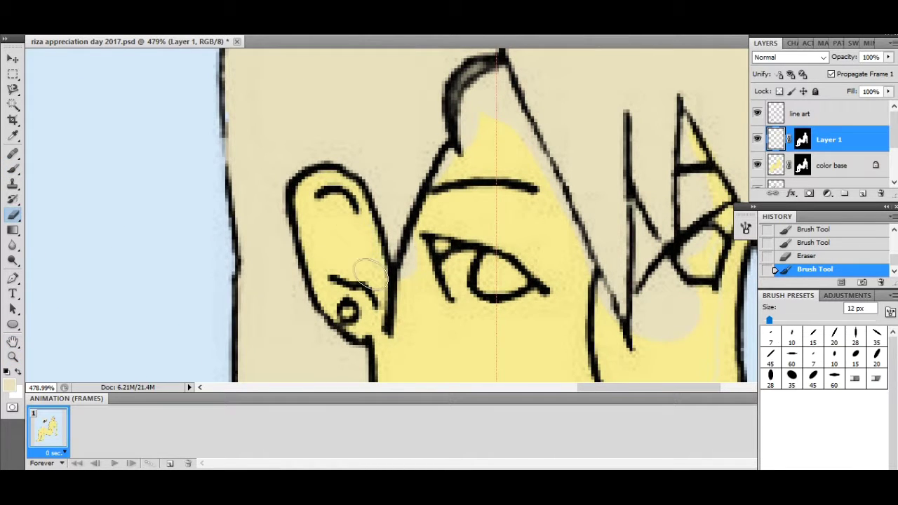
{"action": "left_click", "coordinate": [455, 168]}
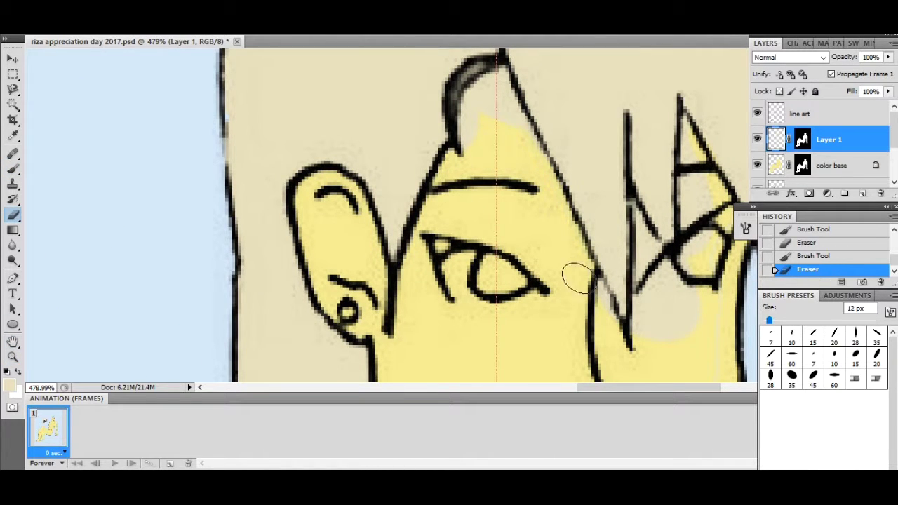
{"action": "left_click", "coordinate": [486, 100]}
{"action": "left_click", "coordinate": [467, 137]}
{"action": "scroll", "coordinate": [467, 137], "scroll_direction": "right", "scroll_amount": 5}
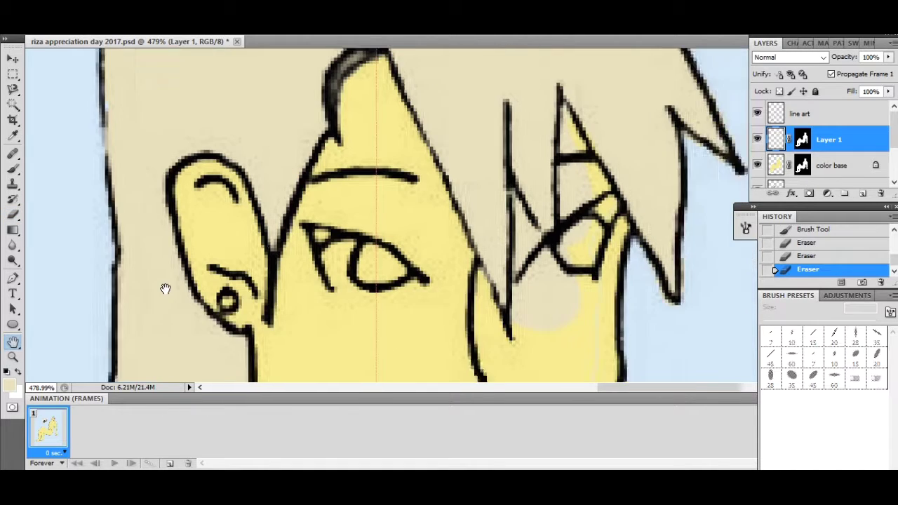
Clean the beige around the eye behind the bangs and in the gaps between strands, and erase the spill beside the hair
{"action": "key", "text": "b"}
{"action": "left_click", "coordinate": [12, 215]}
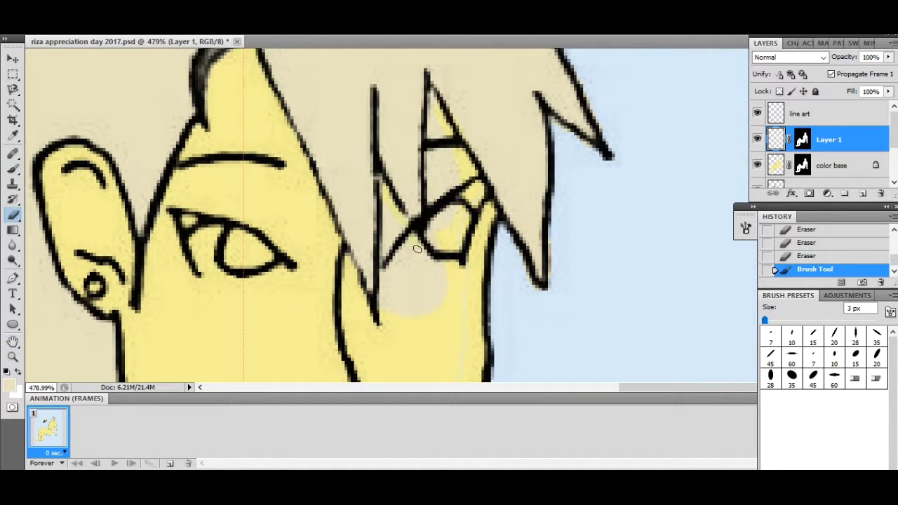
{"action": "left_click", "coordinate": [463, 218]}
{"action": "left_click", "coordinate": [432, 92]}
{"action": "key", "text": "b"}
{"action": "left_click", "coordinate": [401, 76]}
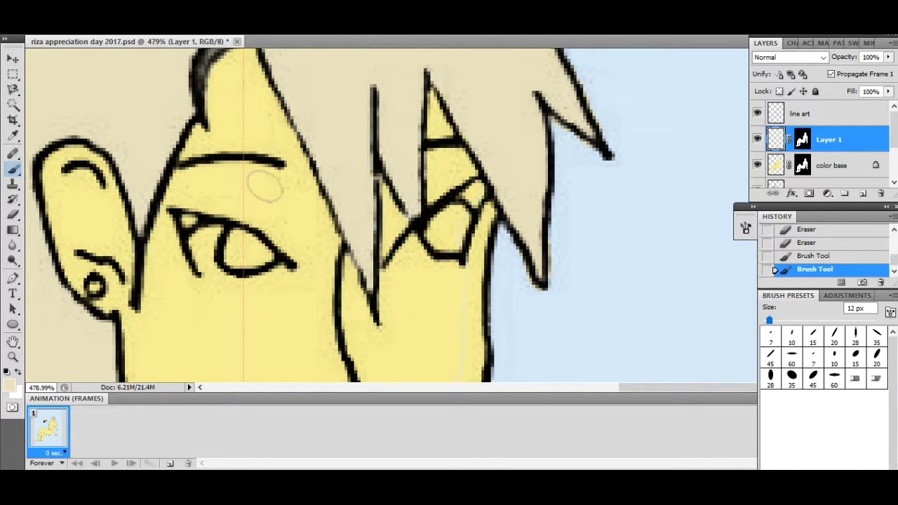
{"action": "key", "text": "e"}
{"action": "left_click", "coordinate": [621, 153]}
{"action": "key", "text": "ctrl+0"}
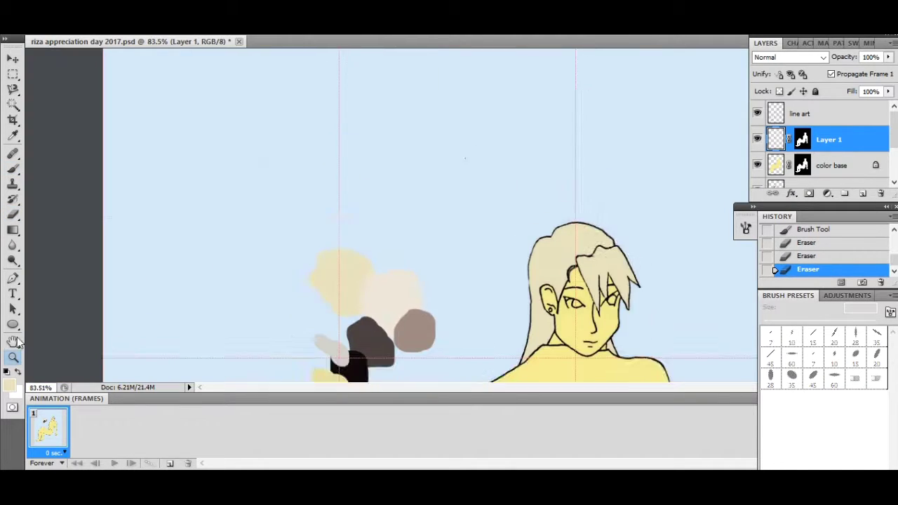
Select the figure's silhouette with the Magic Wand and create a layer named skin base masked to it
{"action": "key", "text": "alt+bracketleft"}
{"action": "key", "text": "w"}
{"action": "left_click", "coordinate": [152, 146]}
{"action": "scroll", "coordinate": [817, 138], "scroll_direction": "up", "scroll_amount": 2}
{"action": "key", "text": "ctrl+shift+n"}
{"action": "type", "text": "skin base"}
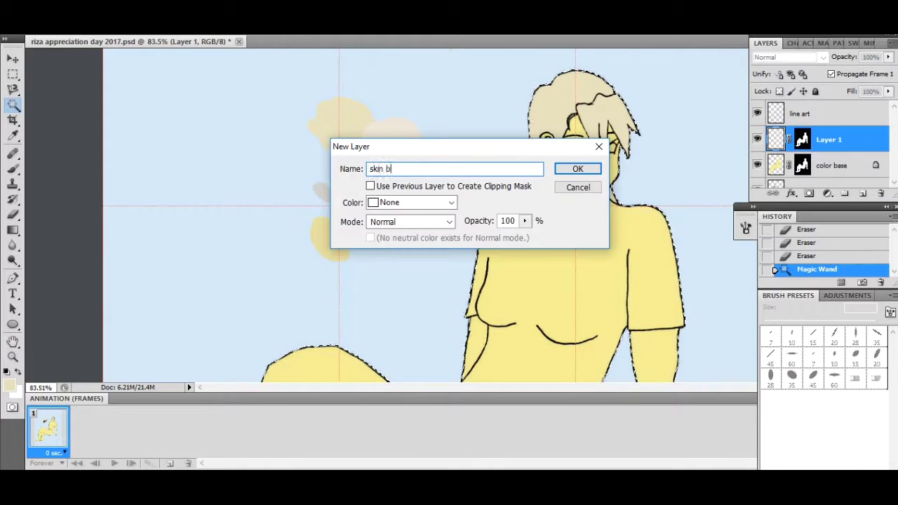
{"action": "key", "text": "Return"}
{"action": "left_click", "coordinate": [810, 194]}
Sample the pale skin swatch, paint the lower face and neck with it, and erase the spill along the jaw
{"action": "key", "text": "d"}
{"action": "key", "text": "b"}
{"action": "key", "text": "ctrl+2"}
{"action": "left_click", "coordinate": [393, 133], "text": "alt"}
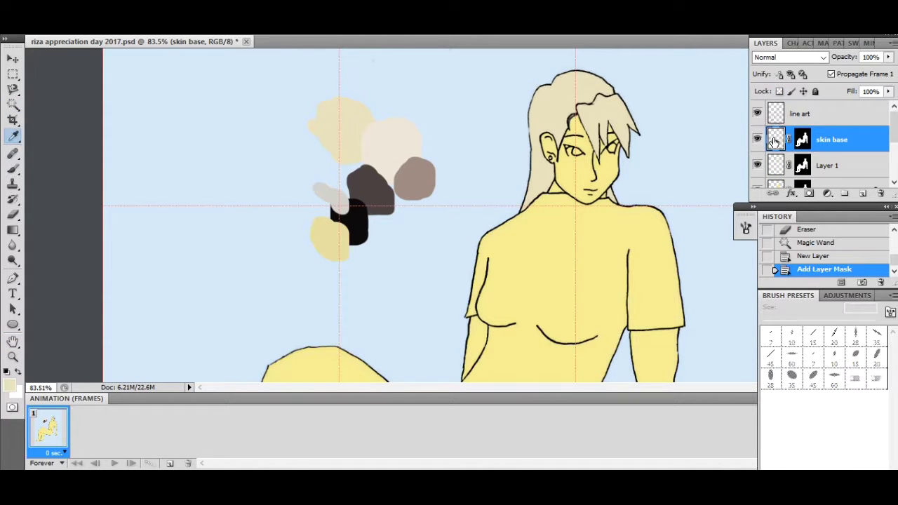
{"action": "key", "text": "z"}
{"action": "left_click_drag", "start_coordinate": [181, 340], "coordinate": [151, 250]}
{"action": "key", "text": "b"}
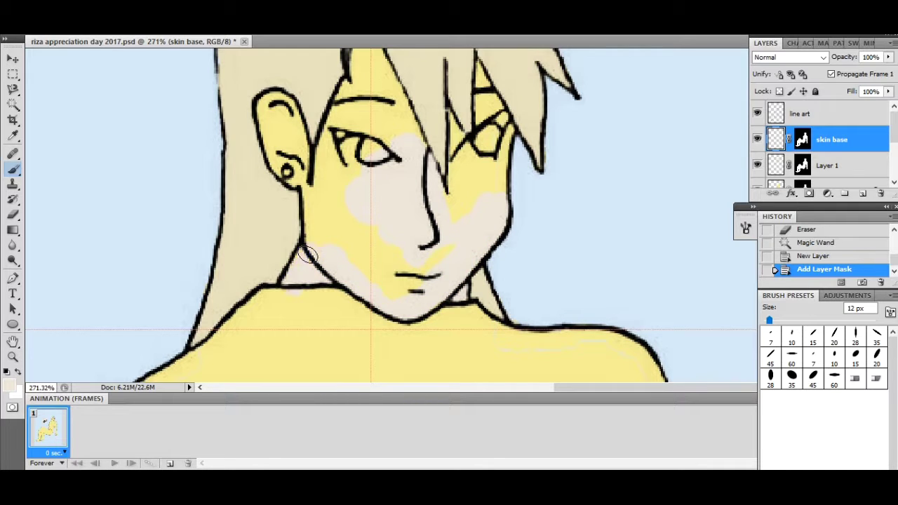
{"action": "key", "text": "e"}
{"action": "mouse_move", "coordinate": [307, 254]}
{"action": "left_mouse_down"}
{"action": "mouse_move", "coordinate": [329, 277]}
{"action": "mouse_move", "coordinate": [385, 274]}
{"action": "left_mouse_up"}
{"action": "key", "text": "b"}
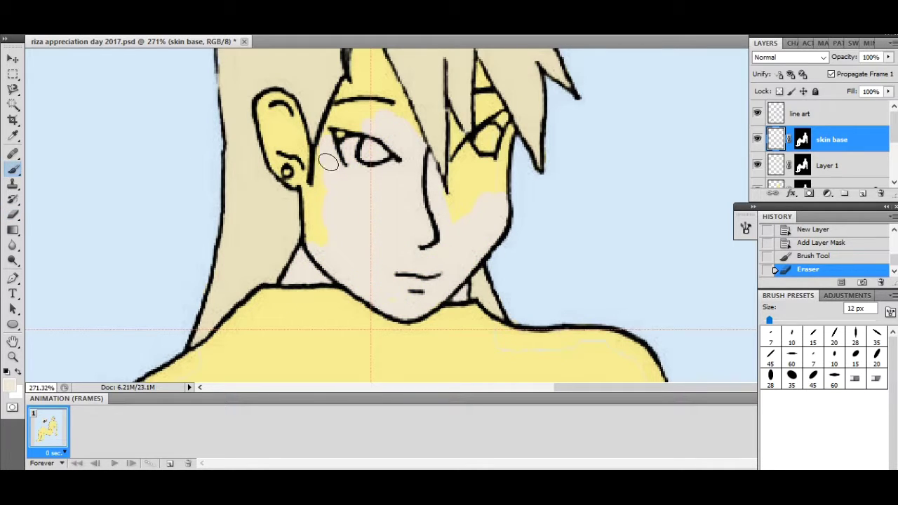
Paint the skin color over the cheeks, around both eyes and up to the forehead
{"action": "left_click_drag", "start_coordinate": [448, 210], "coordinate": [500, 196]}
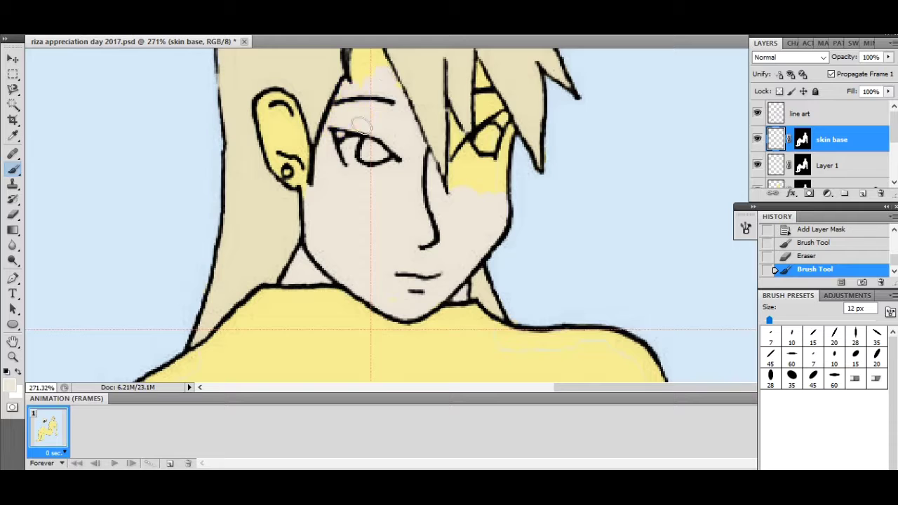
{"action": "left_click", "coordinate": [362, 125]}
{"action": "left_click_drag", "start_coordinate": [361, 125], "coordinate": [331, 215]}
{"action": "left_click_drag", "start_coordinate": [335, 149], "coordinate": [343, 137]}
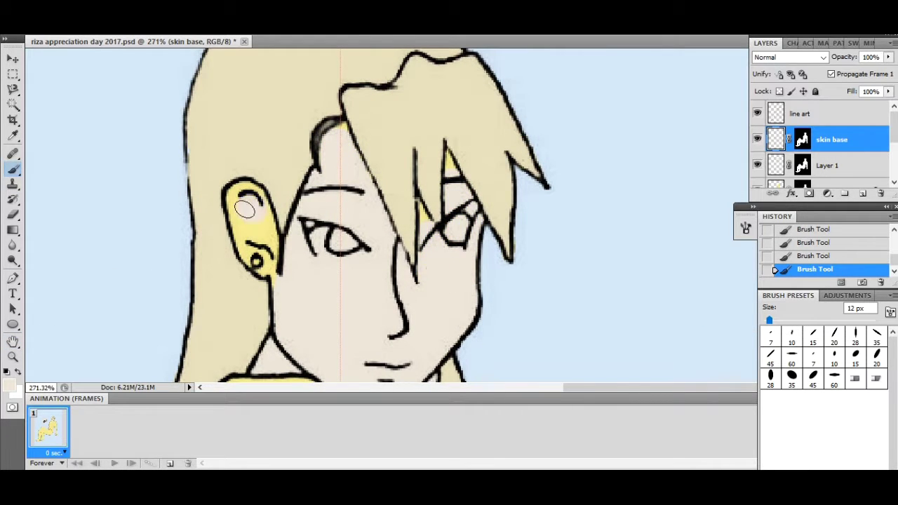
Fill the ear, the forehead tip and the small gaps between the bangs with the skin color
{"action": "scroll", "coordinate": [362, 144], "scroll_direction": "up", "scroll_amount": 4}
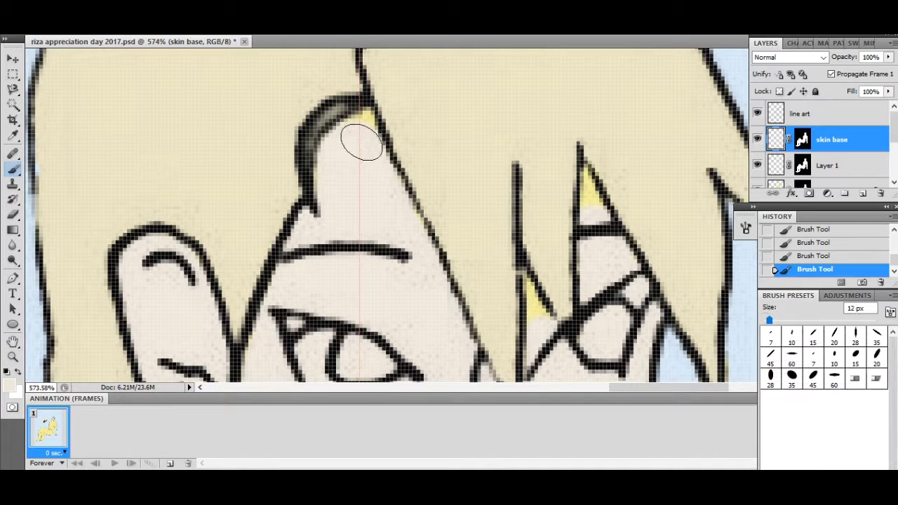
{"action": "mouse_move", "coordinate": [590, 181]}
{"action": "left_mouse_down"}
{"action": "mouse_move", "coordinate": [316, 287]}
{"action": "mouse_move", "coordinate": [146, 250]}
{"action": "mouse_move", "coordinate": [673, 210]}
{"action": "left_mouse_up"}
{"action": "left_click", "coordinate": [13, 169]}
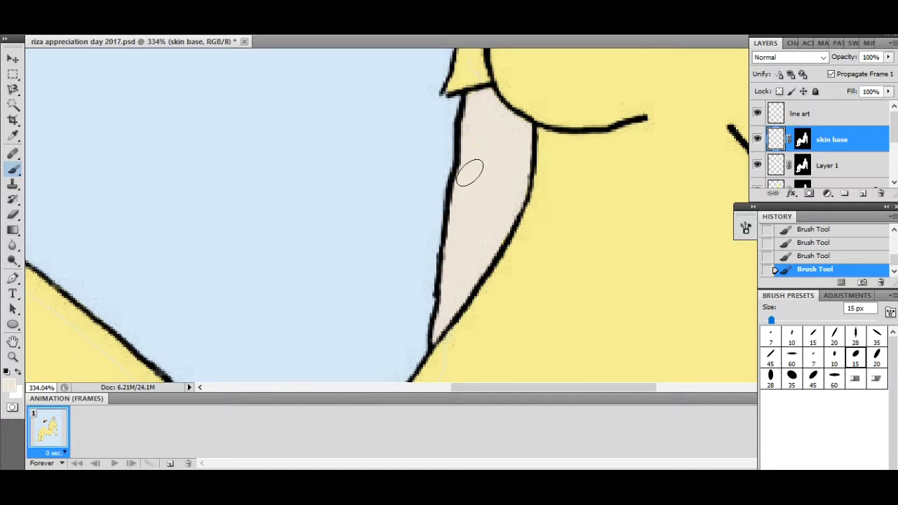
Finish the skin color on the arm behind the torso and paint the supporting upper arm with a 35 px brush
{"action": "left_click_drag", "start_coordinate": [470, 172], "coordinate": [295, 210]}
{"action": "scroll", "coordinate": [295, 210], "scroll_direction": "down", "scroll_amount": 2}
{"action": "left_click_drag", "start_coordinate": [77, 308], "coordinate": [134, 311]}
{"action": "left_click", "coordinate": [13, 169]}
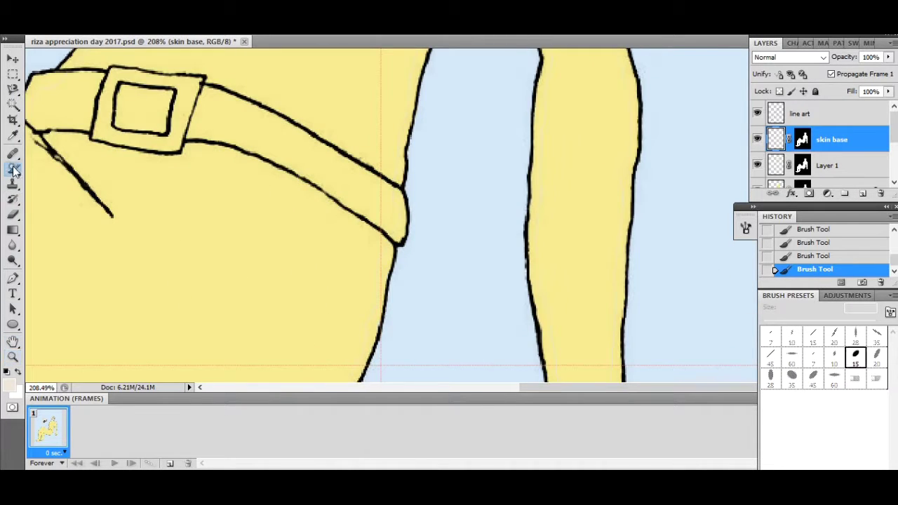
{"action": "scroll", "coordinate": [281, 210], "scroll_direction": "up", "scroll_amount": 5}
{"action": "left_click", "coordinate": [792, 378]}
{"action": "left_click_drag", "start_coordinate": [491, 120], "coordinate": [527, 170]}
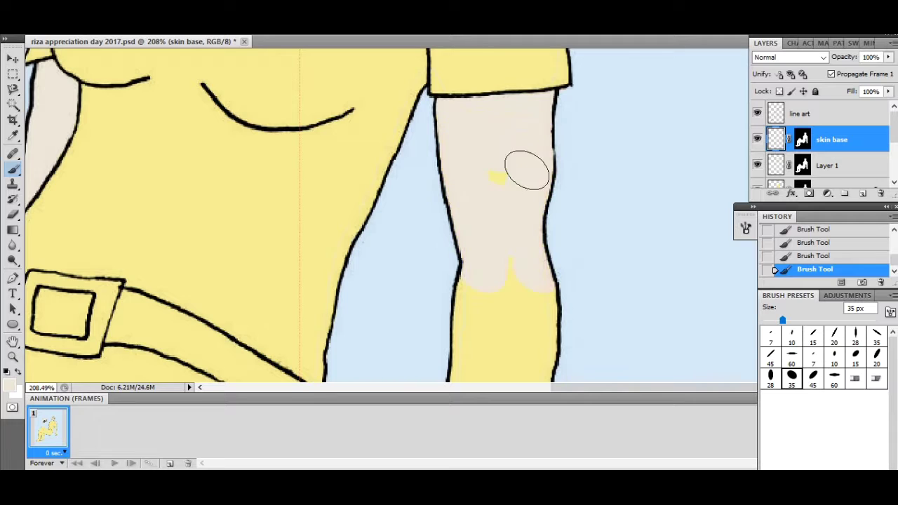
Erase the stray specks below the figure on the line art layer and return to the skin base layer
{"action": "scroll", "coordinate": [226, 168], "scroll_direction": "down", "scroll_amount": 15}
{"action": "key", "text": "alt+]"}
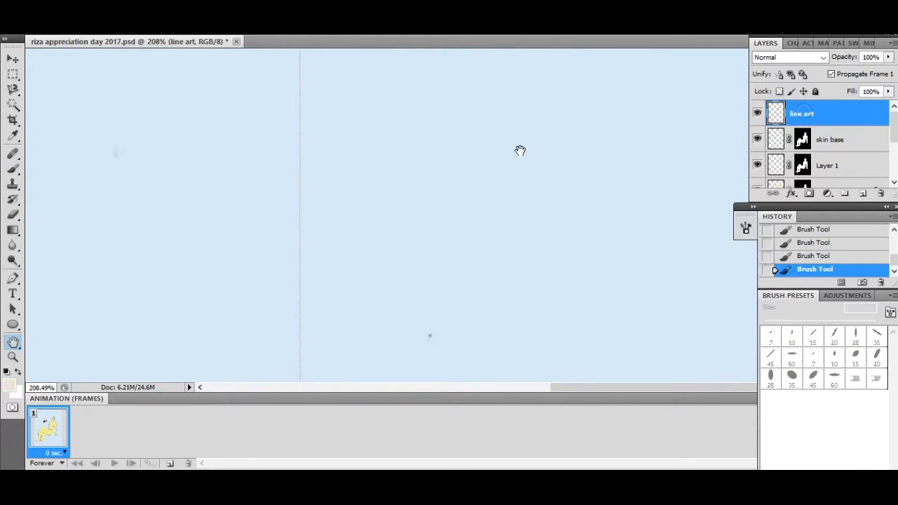
{"action": "key", "text": "e"}
{"action": "left_click", "coordinate": [473, 313]}
{"action": "left_click_drag", "start_coordinate": [473, 313], "coordinate": [105, 287]}
{"action": "key", "text": "alt+["}
Paint the skin color over the supporting hand and up the forearm
{"action": "scroll", "coordinate": [351, 210], "scroll_direction": "up", "scroll_amount": 10}
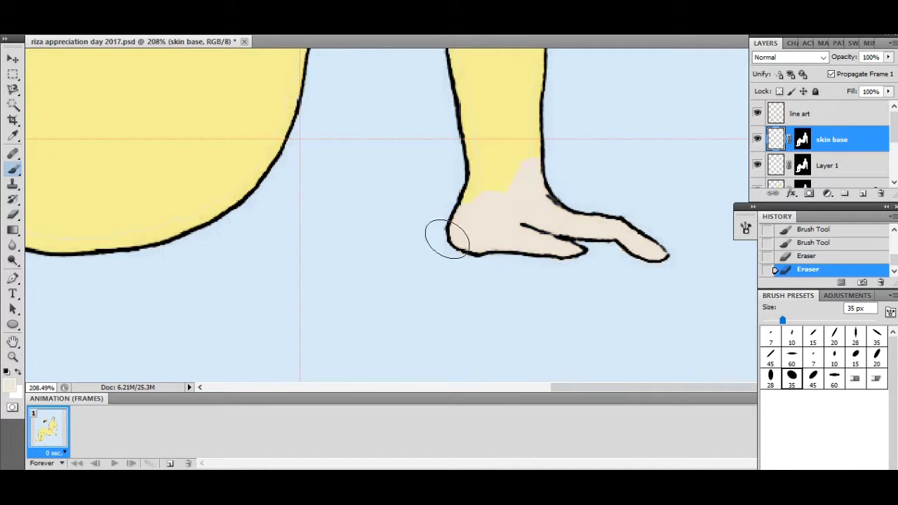
{"action": "left_click", "coordinate": [465, 164]}
{"action": "scroll", "coordinate": [465, 165], "scroll_direction": "up", "scroll_amount": 3}
{"action": "left_click_drag", "start_coordinate": [459, 102], "coordinate": [540, 105]}
{"action": "left_click", "coordinate": [13, 357]}
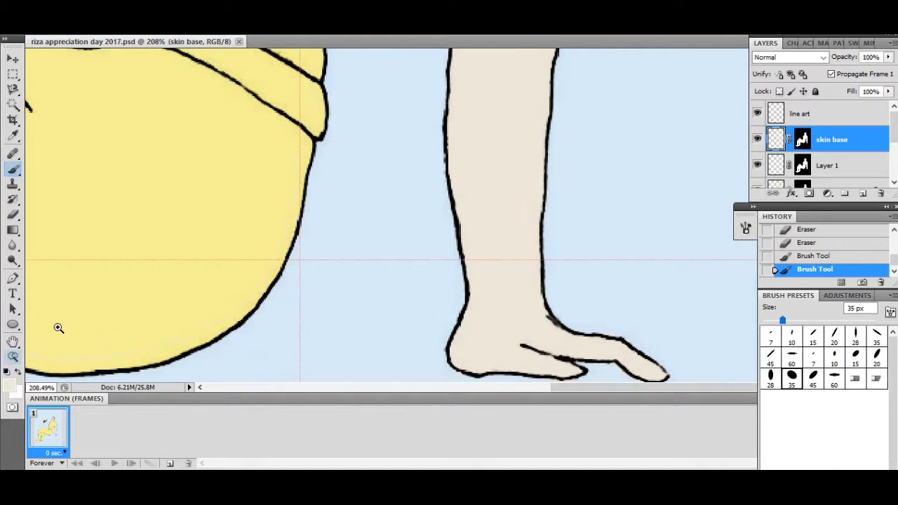
Select the figure's silhouette with the Magic Wand and create a layer named shirt base masked to it
{"action": "key", "text": "ctrl+0"}
{"action": "scroll", "coordinate": [821, 155], "scroll_direction": "down", "scroll_amount": 1}
{"action": "left_click", "coordinate": [828, 152]}
{"action": "key", "text": "w"}
{"action": "left_click", "coordinate": [392, 218]}
{"action": "key", "text": "alt+]"}
{"action": "key", "text": "alt+]"}
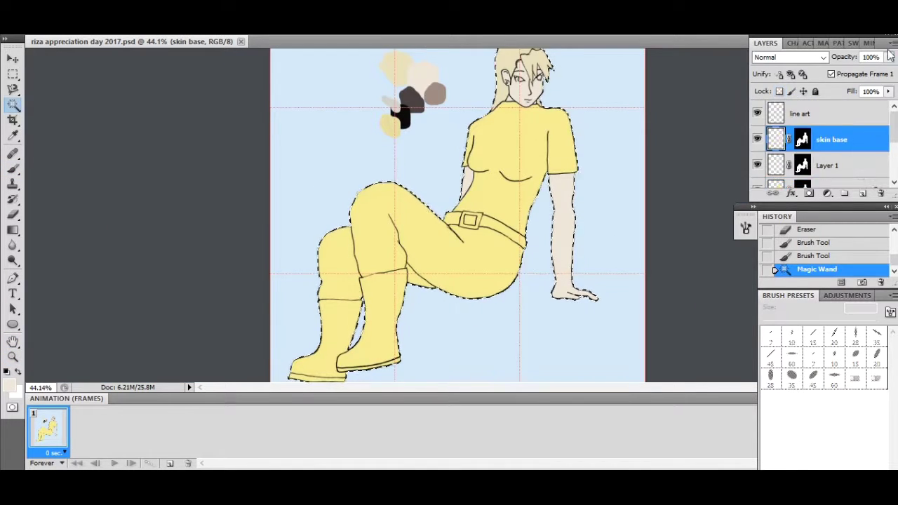
{"action": "key", "text": "ctrl+shift+n"}
{"action": "type", "text": "shirt base"}
{"action": "key", "text": "Return"}
Sample the dark brown-gray swatch and paint the shirt's chest, shoulders and sleeves with it
{"action": "key", "text": "i"}
{"action": "left_click", "coordinate": [400, 113]}
{"action": "scroll", "coordinate": [533, 182], "scroll_direction": "up", "scroll_amount": 5}
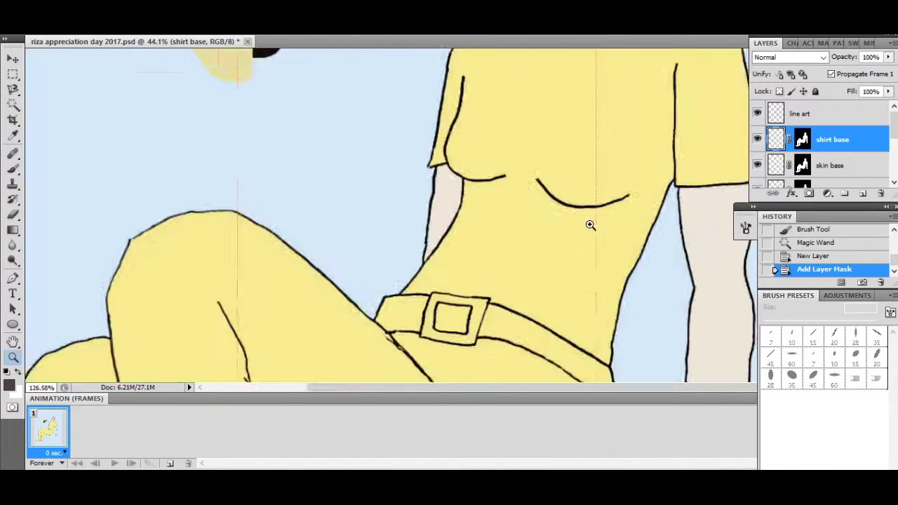
{"action": "left_click", "coordinate": [12, 171]}
{"action": "mouse_move", "coordinate": [571, 140]}
{"action": "left_mouse_down"}
{"action": "mouse_move", "coordinate": [662, 257]}
{"action": "mouse_move", "coordinate": [554, 269]}
{"action": "mouse_move", "coordinate": [308, 161]}
{"action": "mouse_move", "coordinate": [266, 190]}
{"action": "mouse_move", "coordinate": [365, 232]}
{"action": "left_mouse_up"}
{"action": "mouse_move", "coordinate": [420, 113]}
{"action": "left_mouse_down"}
{"action": "mouse_move", "coordinate": [489, 232]}
{"action": "mouse_move", "coordinate": [437, 266]}
{"action": "mouse_move", "coordinate": [320, 257]}
{"action": "mouse_move", "coordinate": [473, 110]}
{"action": "mouse_move", "coordinate": [399, 88]}
{"action": "mouse_move", "coordinate": [372, 106]}
{"action": "mouse_move", "coordinate": [575, 84]}
{"action": "left_mouse_up"}
{"action": "left_click", "coordinate": [791, 377]}
{"action": "scroll", "coordinate": [181, 168], "scroll_direction": "down", "scroll_amount": 5}
{"action": "scroll", "coordinate": [180, 169], "scroll_direction": "up", "scroll_amount": 6}
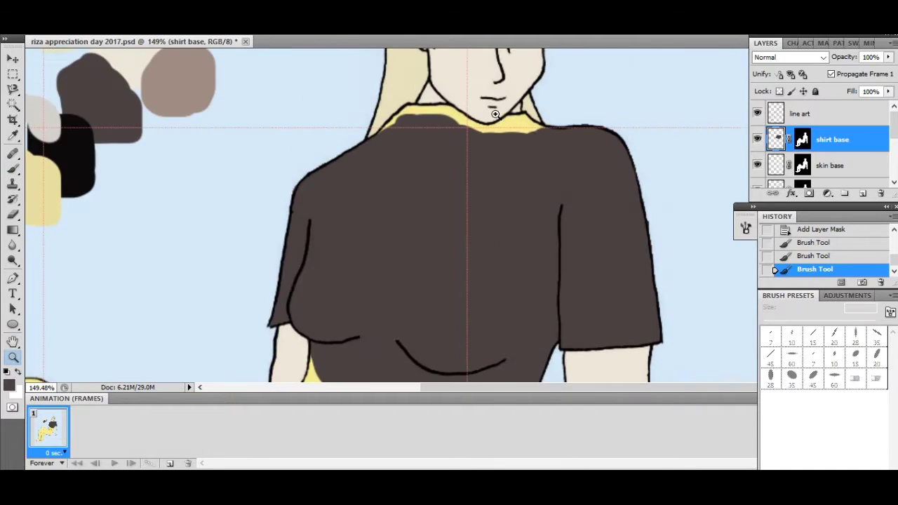
Paint the shirt's neckline under the chin with the dark color, using a smaller brush along the collar
{"action": "scroll", "coordinate": [321, 147], "scroll_direction": "up", "scroll_amount": 3}
{"action": "left_click_drag", "start_coordinate": [322, 147], "coordinate": [294, 176]}
{"action": "key", "text": "bracketleft"}
{"action": "key", "text": "bracketleft"}
{"action": "mouse_move", "coordinate": [397, 131]}
{"action": "left_mouse_down"}
{"action": "mouse_move", "coordinate": [361, 119]}
{"action": "mouse_move", "coordinate": [564, 171]}
{"action": "mouse_move", "coordinate": [558, 141]}
{"action": "mouse_move", "coordinate": [537, 146]}
{"action": "mouse_move", "coordinate": [567, 300]}
{"action": "mouse_move", "coordinate": [235, 161]}
{"action": "left_mouse_up"}
Paint the shirt's midsection down to the belt with a larger dark brush and erase the overspill on the buckle
{"action": "scroll", "coordinate": [43, 289], "scroll_direction": "down", "scroll_amount": 10}
{"action": "key", "text": "bracketright"}
{"action": "key", "text": "bracketright"}
{"action": "key", "text": "bracketright"}
{"action": "key", "text": "bracketright"}
{"action": "key", "text": "bracketright"}
{"action": "key", "text": "bracketright"}
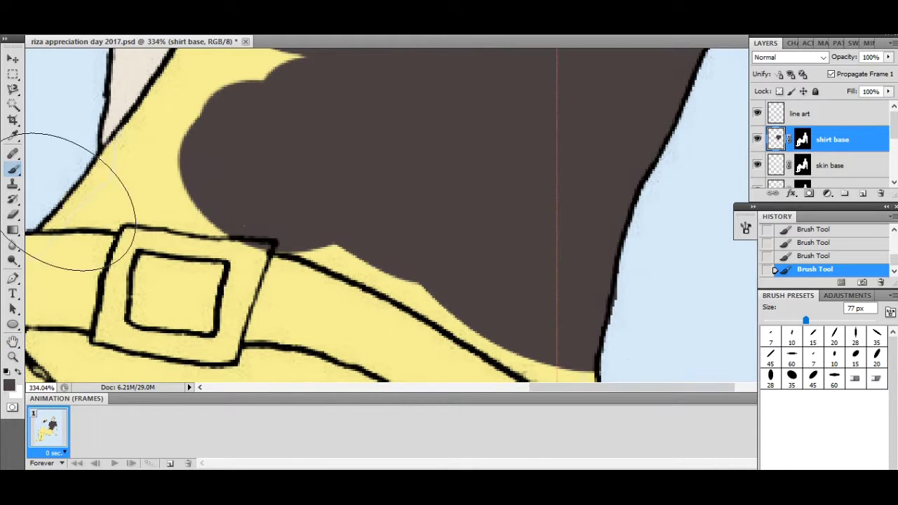
{"action": "key", "text": "e"}
{"action": "mouse_move", "coordinate": [253, 246]}
{"action": "left_mouse_down"}
{"action": "mouse_move", "coordinate": [321, 253]}
{"action": "mouse_move", "coordinate": [379, 277]}
{"action": "left_mouse_up"}
Paint the shirt's lower edge along the belt with a 9 px brush, closing the yellow gap down to the hip
{"action": "key", "text": "b"}
{"action": "key", "text": "bracketleft"}
{"action": "key", "text": "bracketleft"}
{"action": "key", "text": "bracketleft"}
{"action": "key", "text": "bracketleft"}
{"action": "key", "text": "bracketleft"}
{"action": "key", "text": "bracketleft"}
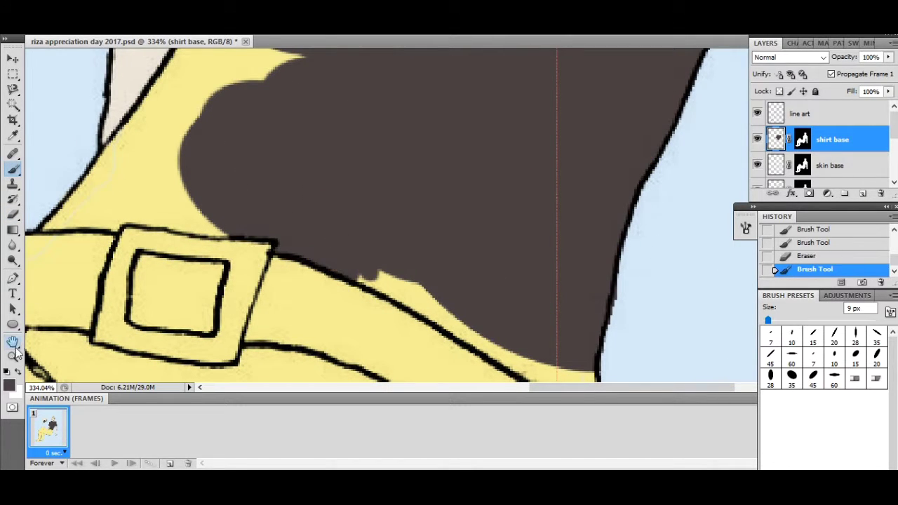
{"action": "mouse_move", "coordinate": [585, 357]}
{"action": "left_mouse_down"}
{"action": "mouse_move", "coordinate": [444, 241]}
{"action": "mouse_move", "coordinate": [412, 255]}
{"action": "mouse_move", "coordinate": [225, 160]}
{"action": "left_mouse_up"}
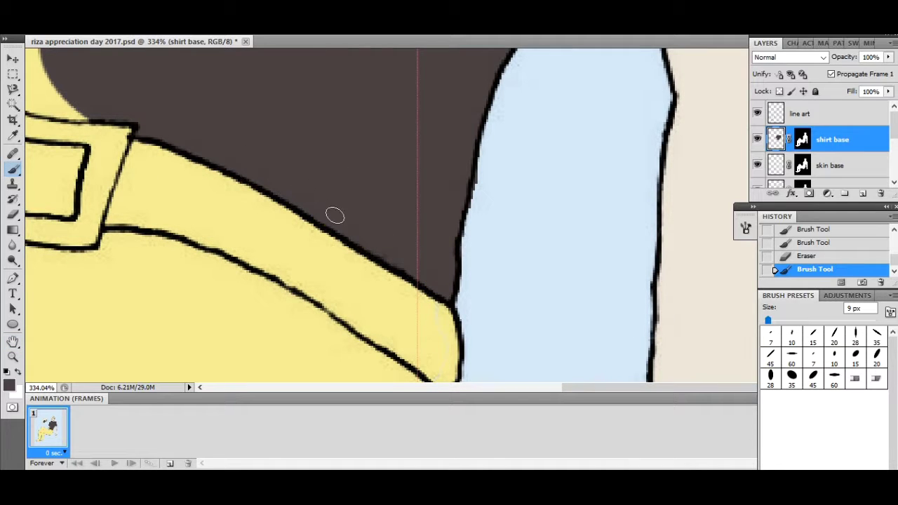
{"action": "left_click_drag", "start_coordinate": [334, 215], "coordinate": [636, 374]}
Fill the remaining yellow gap in the shirt beside the upper arm
{"action": "mouse_move", "coordinate": [344, 111]}
{"action": "left_mouse_down"}
{"action": "mouse_move", "coordinate": [253, 235]}
{"action": "mouse_move", "coordinate": [245, 265]}
{"action": "mouse_move", "coordinate": [345, 135]}
{"action": "mouse_move", "coordinate": [341, 176]}
{"action": "mouse_move", "coordinate": [355, 264]}
{"action": "mouse_move", "coordinate": [366, 250]}
{"action": "mouse_move", "coordinate": [260, 246]}
{"action": "mouse_move", "coordinate": [317, 235]}
{"action": "mouse_move", "coordinate": [246, 375]}
{"action": "left_mouse_up"}
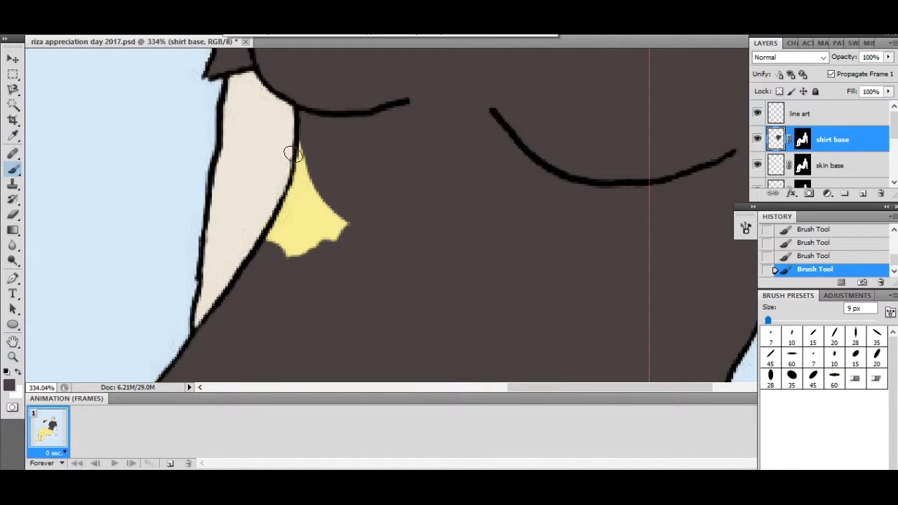
{"action": "left_click_drag", "start_coordinate": [294, 154], "coordinate": [329, 231]}
{"action": "scroll", "coordinate": [152, 301], "scroll_direction": "down", "scroll_amount": 5}
{"action": "key", "text": "h"}
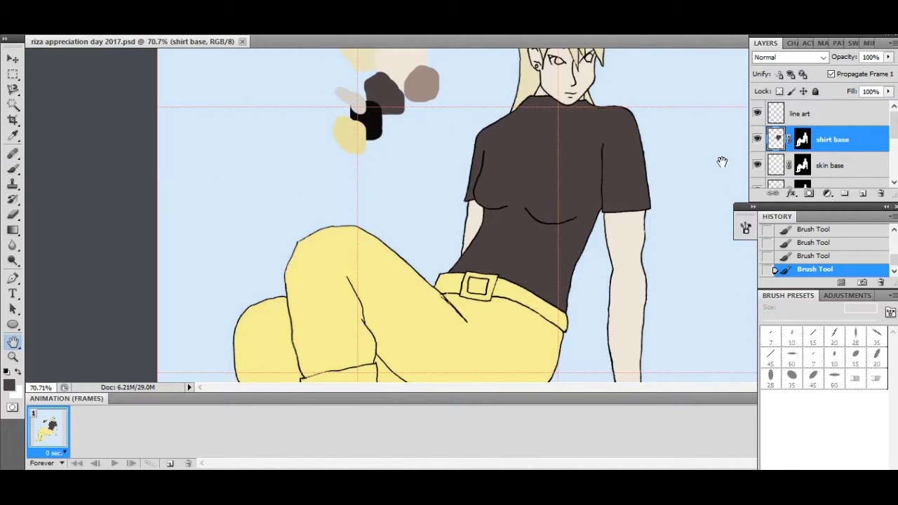
Create a layer named belt base and mask it to the figure's silhouette selected with the Magic Wand
{"action": "key", "text": "ctrl+shift+n"}
{"action": "type", "text": "belt base"}
{"action": "key", "text": "Return"}
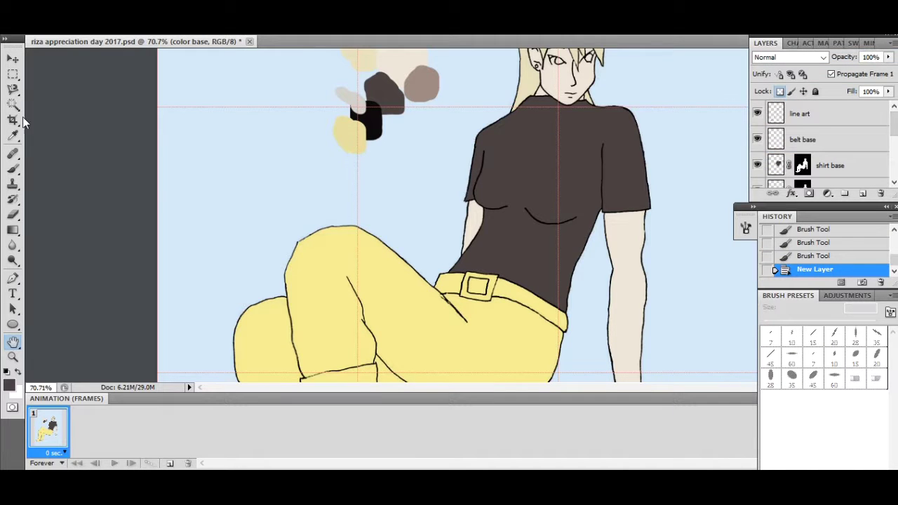
{"action": "key", "text": "w"}
{"action": "left_click", "coordinate": [728, 129]}
{"action": "left_click", "coordinate": [806, 192]}
Choose a paler beige based on the sampled yellow swatch and paint the belt on both sides of the buckle
{"action": "left_click", "coordinate": [9, 384]}
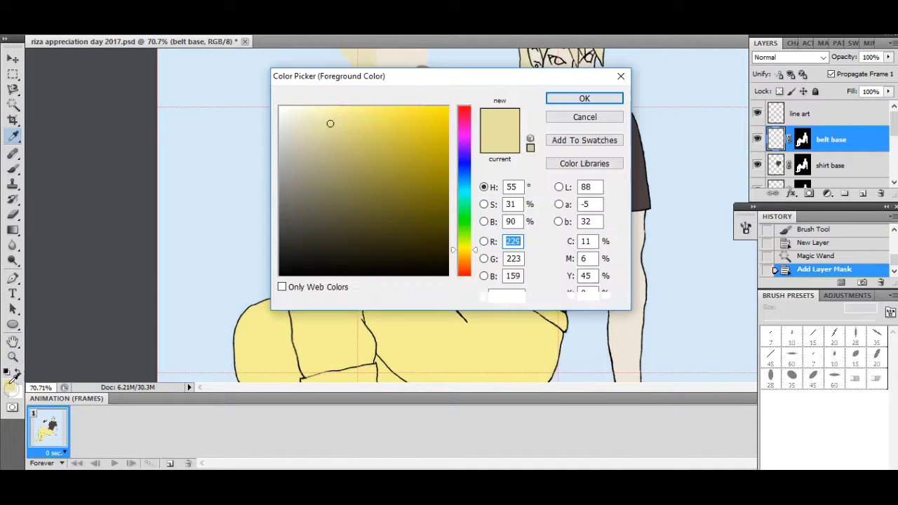
{"action": "left_click", "coordinate": [310, 122]}
{"action": "left_click", "coordinate": [583, 96]}
{"action": "key", "text": "b"}
{"action": "left_click", "coordinate": [690, 154]}
{"action": "left_click_drag", "start_coordinate": [501, 283], "coordinate": [561, 312]}
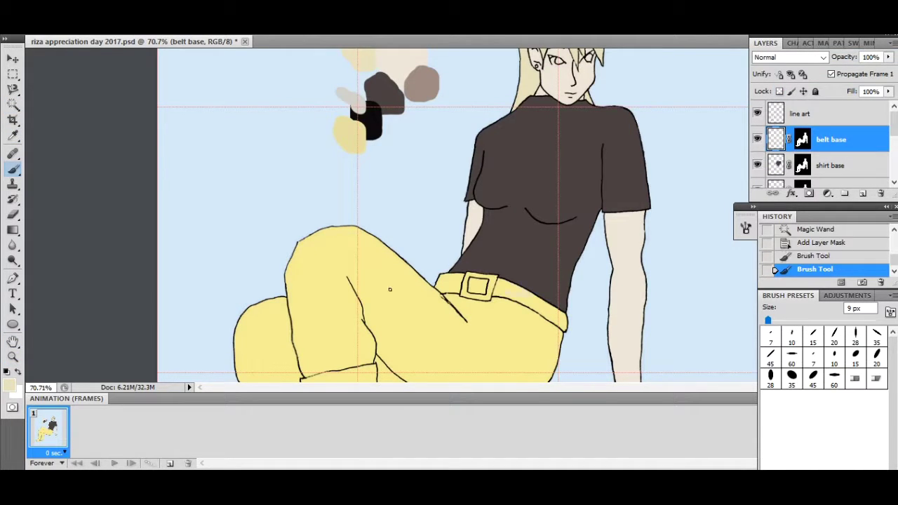
{"action": "scroll", "coordinate": [519, 296], "scroll_direction": "up", "scroll_amount": 4}
{"action": "left_click_drag", "start_coordinate": [620, 358], "coordinate": [559, 247]}
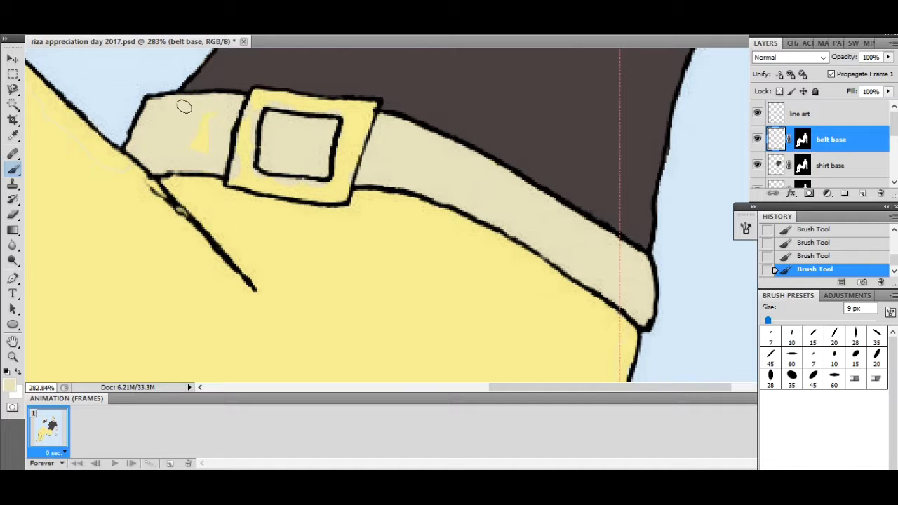
Create a layer named pants base and mask it to the figure's silhouette selected with the Magic Wand
{"action": "key", "text": "ctrl+0"}
{"action": "key", "text": "ctrl+shift+n"}
{"action": "key", "text": "Return"}
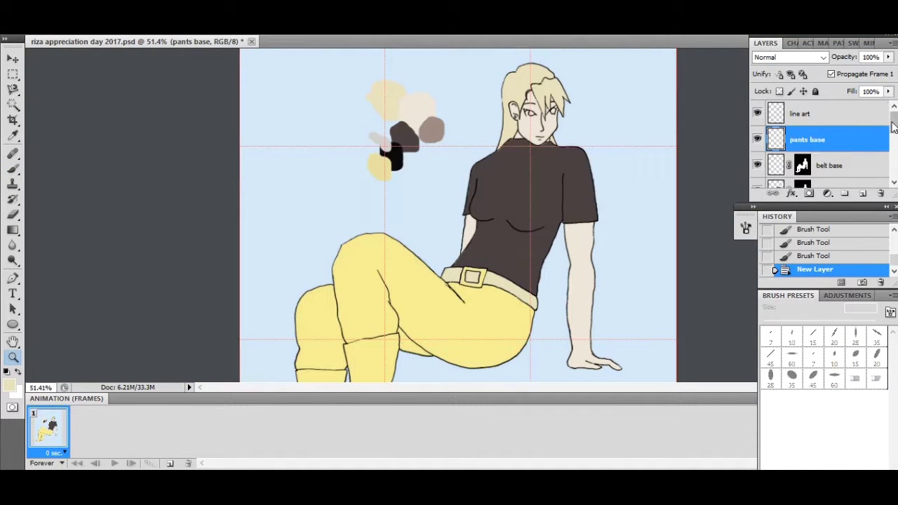
{"action": "key", "text": "w"}
{"action": "left_click", "coordinate": [484, 302]}
{"action": "left_click", "coordinate": [833, 140]}
{"action": "left_click", "coordinate": [827, 193]}
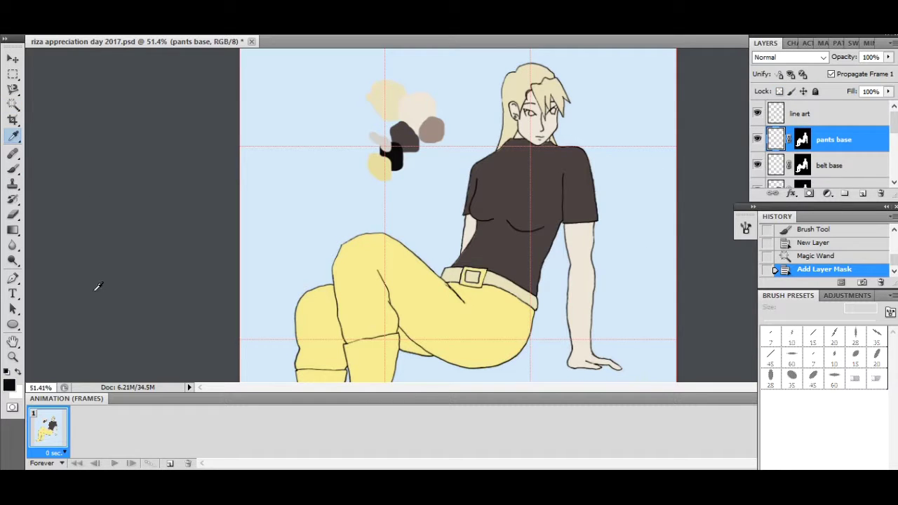
Paint the pants' thigh and hip areas with the sampled black using a 35 px brush
{"action": "key", "text": "z"}
{"action": "left_click", "coordinate": [107, 335]}
{"action": "left_click_drag", "start_coordinate": [107, 336], "coordinate": [81, 237]}
{"action": "key", "text": "b"}
{"action": "mouse_move", "coordinate": [500, 285]}
{"action": "left_mouse_down"}
{"action": "mouse_move", "coordinate": [461, 299]}
{"action": "mouse_move", "coordinate": [357, 264]}
{"action": "mouse_move", "coordinate": [381, 169]}
{"action": "mouse_move", "coordinate": [319, 118]}
{"action": "mouse_move", "coordinate": [537, 312]}
{"action": "mouse_move", "coordinate": [578, 260]}
{"action": "mouse_move", "coordinate": [528, 266]}
{"action": "mouse_move", "coordinate": [391, 200]}
{"action": "mouse_move", "coordinate": [387, 155]}
{"action": "mouse_move", "coordinate": [413, 176]}
{"action": "mouse_move", "coordinate": [384, 213]}
{"action": "mouse_move", "coordinate": [284, 120]}
{"action": "mouse_move", "coordinate": [270, 186]}
{"action": "left_mouse_up"}
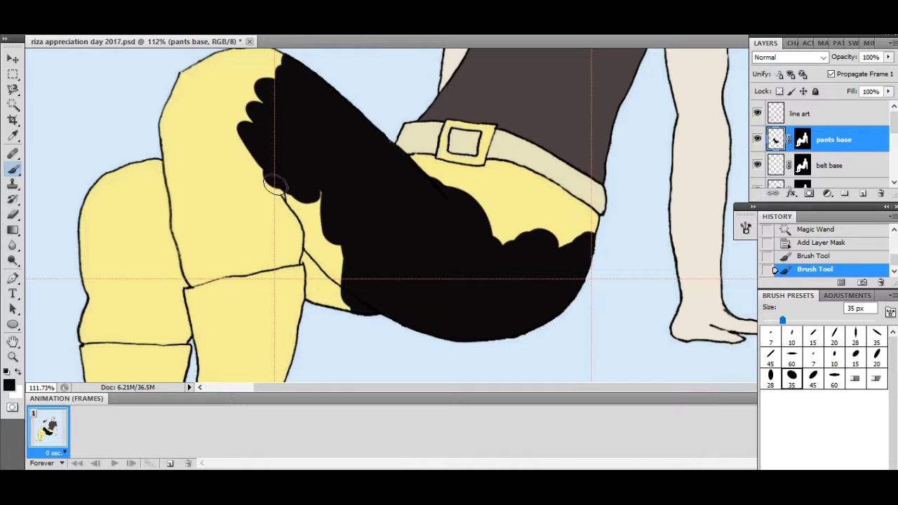
{"action": "mouse_move", "coordinate": [272, 98]}
{"action": "left_mouse_down"}
{"action": "mouse_move", "coordinate": [295, 209]}
{"action": "mouse_move", "coordinate": [289, 237]}
{"action": "mouse_move", "coordinate": [295, 248]}
{"action": "mouse_move", "coordinate": [324, 247]}
{"action": "mouse_move", "coordinate": [331, 300]}
{"action": "left_mouse_up"}
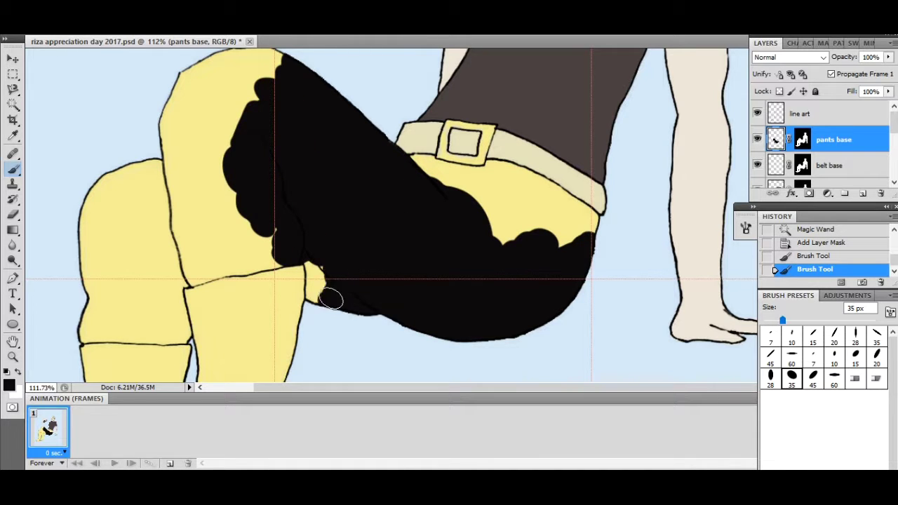
{"action": "left_click_drag", "start_coordinate": [538, 240], "coordinate": [572, 235]}
Extend the black pants color over both knees and down toward the boot tops
{"action": "scroll", "coordinate": [201, 84], "scroll_direction": "up", "scroll_amount": 2}
{"action": "mouse_move", "coordinate": [201, 84]}
{"action": "left_mouse_down"}
{"action": "mouse_move", "coordinate": [191, 120]}
{"action": "mouse_move", "coordinate": [198, 168]}
{"action": "mouse_move", "coordinate": [190, 94]}
{"action": "mouse_move", "coordinate": [157, 276]}
{"action": "mouse_move", "coordinate": [94, 294]}
{"action": "mouse_move", "coordinate": [170, 305]}
{"action": "left_mouse_up"}
{"action": "scroll", "coordinate": [50, 175], "scroll_direction": "down", "scroll_amount": 3}
{"action": "scroll", "coordinate": [50, 174], "scroll_direction": "left", "scroll_amount": 2}
{"action": "mouse_move", "coordinate": [161, 210]}
{"action": "left_mouse_down"}
{"action": "mouse_move", "coordinate": [136, 255]}
{"action": "mouse_move", "coordinate": [280, 171]}
{"action": "left_mouse_up"}
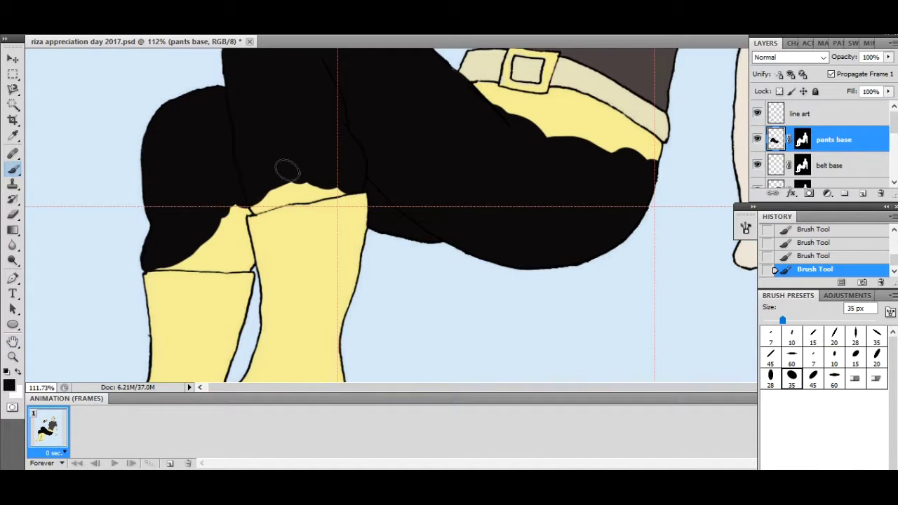
Paint the pants' lower edges along the boot tops with an 18 px black brush, redoing the uneven stroke
{"action": "key", "text": "z"}
{"action": "left_click_drag", "start_coordinate": [330, 143], "coordinate": [378, 143]}
{"action": "key", "text": "b"}
{"action": "mouse_move", "coordinate": [210, 164]}
{"action": "left_mouse_down"}
{"action": "mouse_move", "coordinate": [391, 90]}
{"action": "mouse_move", "coordinate": [374, 158]}
{"action": "mouse_move", "coordinate": [396, 242]}
{"action": "mouse_move", "coordinate": [382, 267]}
{"action": "mouse_move", "coordinate": [143, 264]}
{"action": "mouse_move", "coordinate": [237, 269]}
{"action": "mouse_move", "coordinate": [358, 188]}
{"action": "mouse_move", "coordinate": [208, 246]}
{"action": "mouse_move", "coordinate": [307, 208]}
{"action": "left_mouse_up"}
{"action": "scroll", "coordinate": [147, 204], "scroll_direction": "right", "scroll_amount": 3}
{"action": "scroll", "coordinate": [146, 204], "scroll_direction": "up", "scroll_amount": 3}
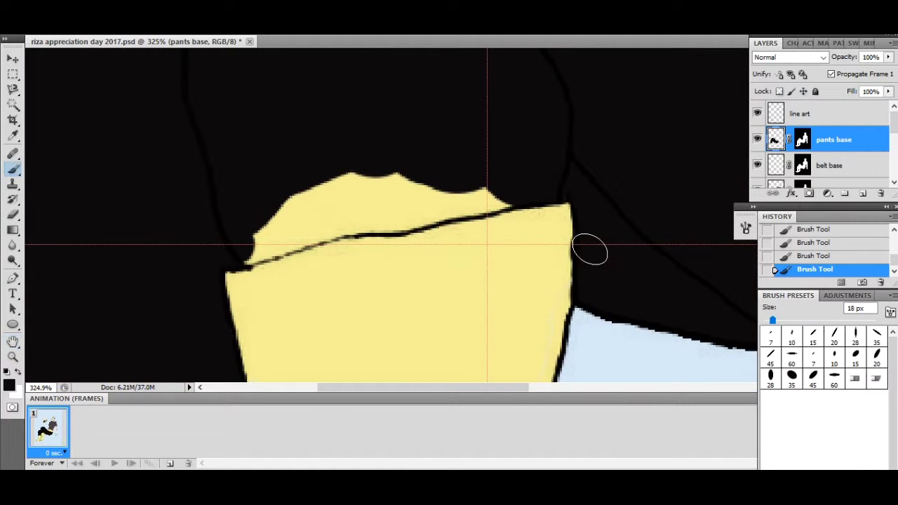
{"action": "mouse_move", "coordinate": [507, 172]}
{"action": "left_mouse_down"}
{"action": "mouse_move", "coordinate": [485, 195]}
{"action": "mouse_move", "coordinate": [239, 254]}
{"action": "left_mouse_up"}
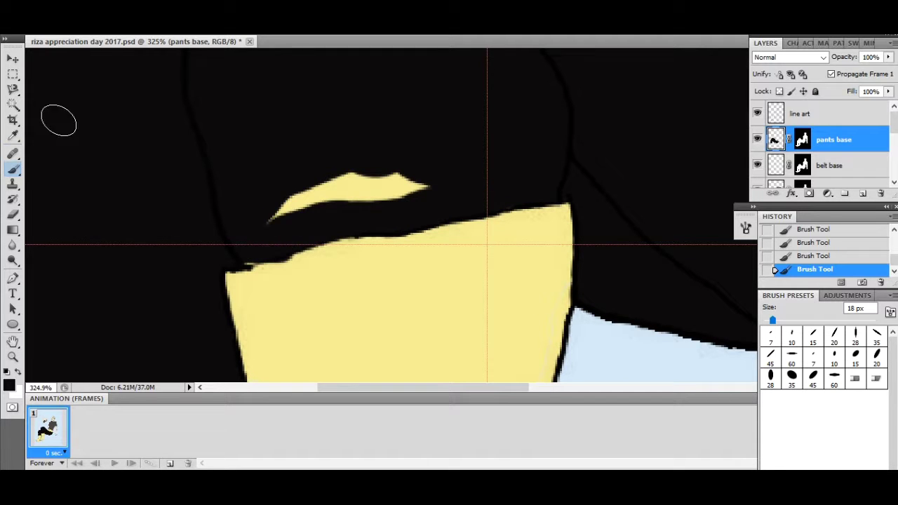
{"action": "key", "text": "ctrl+z"}
{"action": "mouse_move", "coordinate": [347, 188]}
{"action": "left_mouse_down"}
{"action": "mouse_move", "coordinate": [465, 198]}
{"action": "mouse_move", "coordinate": [336, 214]}
{"action": "mouse_move", "coordinate": [246, 261]}
{"action": "left_mouse_up"}
{"action": "key", "text": "e"}
{"action": "key", "text": "b"}
{"action": "mouse_move", "coordinate": [302, 287]}
{"action": "left_mouse_down"}
{"action": "mouse_move", "coordinate": [227, 234]}
{"action": "mouse_move", "coordinate": [343, 181]}
{"action": "left_mouse_up"}
Move the pants layer below the belt layer and paint the remaining hip area under the belt black
{"action": "scroll", "coordinate": [175, 211], "scroll_direction": "up", "scroll_amount": 5}
{"action": "key", "text": "ctrl+["}
{"action": "mouse_move", "coordinate": [519, 176]}
{"action": "left_mouse_down"}
{"action": "mouse_move", "coordinate": [671, 267]}
{"action": "mouse_move", "coordinate": [620, 254]}
{"action": "mouse_move", "coordinate": [421, 134]}
{"action": "mouse_move", "coordinate": [372, 210]}
{"action": "left_mouse_up"}
{"action": "mouse_move", "coordinate": [182, 112]}
{"action": "left_mouse_down"}
{"action": "mouse_move", "coordinate": [216, 94]}
{"action": "mouse_move", "coordinate": [225, 137]}
{"action": "left_mouse_up"}
{"action": "left_click_drag", "start_coordinate": [231, 210], "coordinate": [176, 225]}
{"action": "mouse_move", "coordinate": [175, 141]}
{"action": "left_mouse_down"}
{"action": "mouse_move", "coordinate": [290, 161]}
{"action": "mouse_move", "coordinate": [183, 181]}
{"action": "left_mouse_up"}
Select the belt base layer and erase the belt color that spills outside its outline
{"action": "left_click", "coordinate": [832, 140]}
{"action": "key", "text": "e"}
{"action": "left_click", "coordinate": [169, 167]}
{"action": "left_click", "coordinate": [136, 141]}
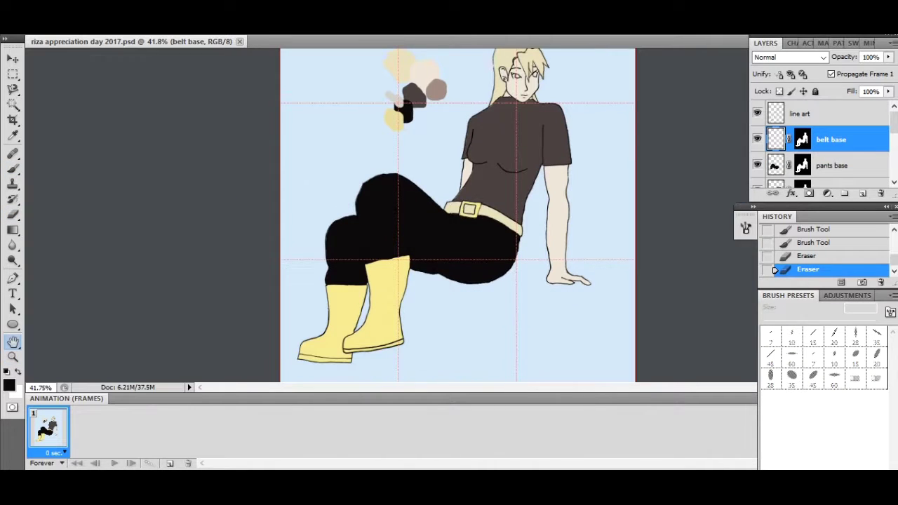
Unlock the belt layer's transparent pixels, touch up the belt and buckle opening with the sampled brown, and save the file
{"action": "key", "text": "z"}
{"action": "left_click_drag", "start_coordinate": [463, 207], "coordinate": [774, 96]}
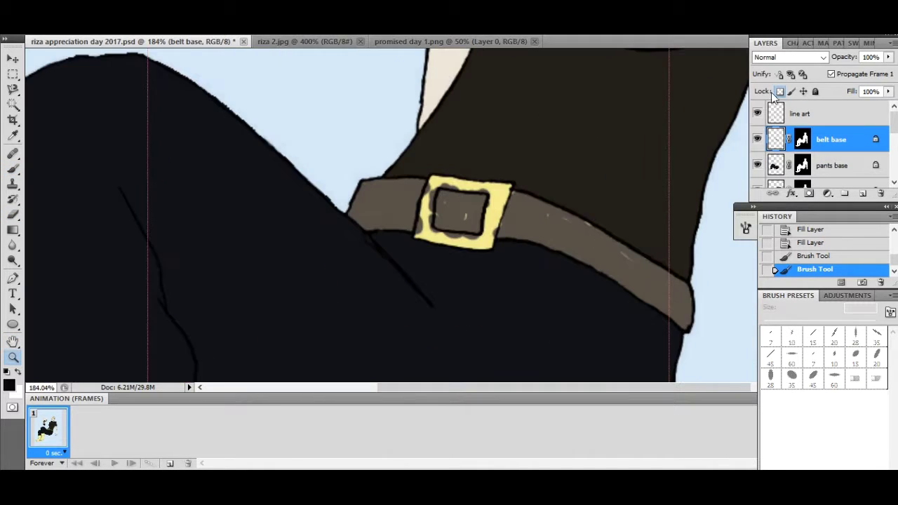
{"action": "left_click", "coordinate": [335, 194], "text": "alt"}
{"action": "left_click", "coordinate": [501, 197]}
{"action": "left_click", "coordinate": [495, 219]}
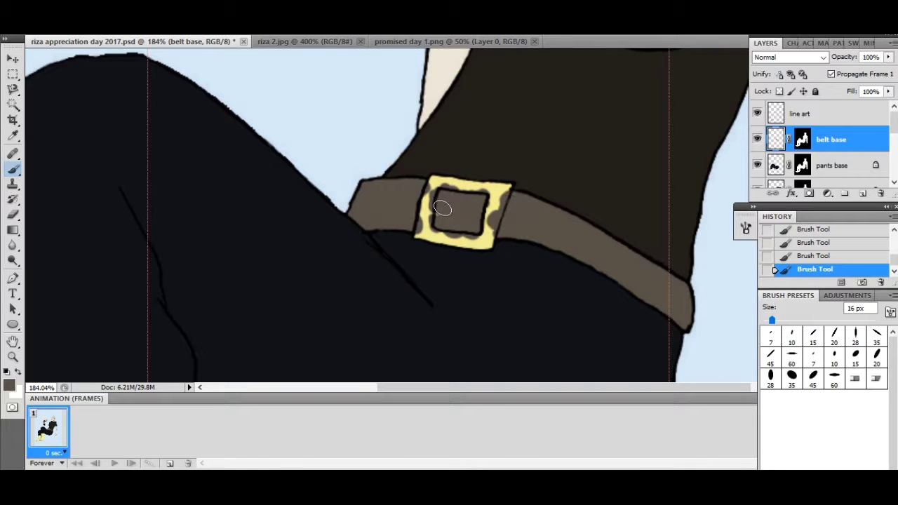
{"action": "key", "text": "alt+f"}
{"action": "key", "text": "Escape"}
{"action": "scroll", "coordinate": [114, 257], "scroll_direction": "down", "scroll_amount": 5}
{"action": "scroll", "coordinate": [301, 316], "scroll_direction": "up", "scroll_amount": 4}
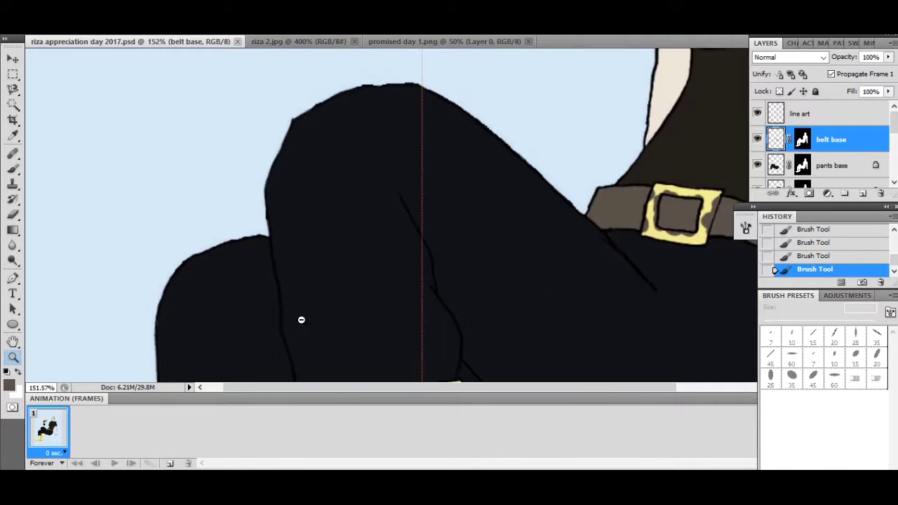
Create a layer named boots base masked to the figure's silhouette and place it below the pants layer
{"action": "scroll", "coordinate": [308, 210], "scroll_direction": "down", "scroll_amount": 4}
{"action": "key", "text": "ctrl+shift+n"}
{"action": "type", "text": "boots base"}
{"action": "key", "text": "Return"}
{"action": "key", "text": "w"}
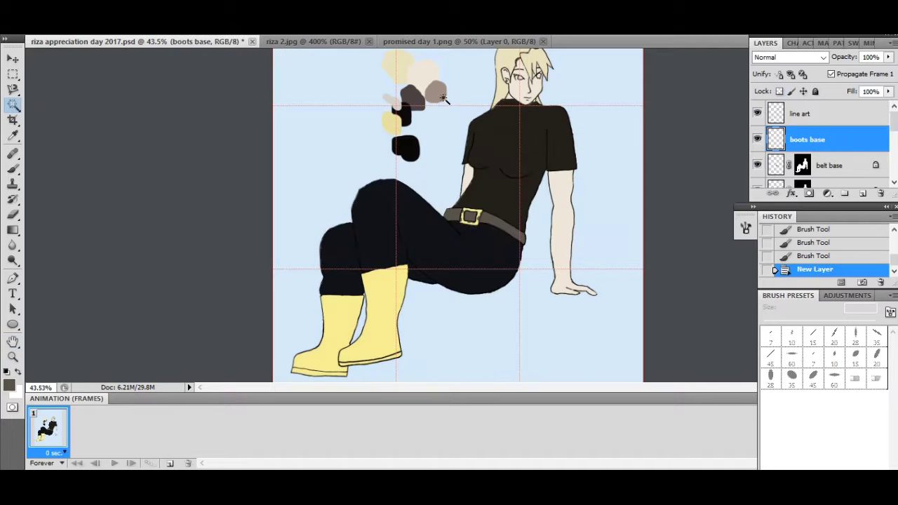
{"action": "left_click", "coordinate": [809, 193]}
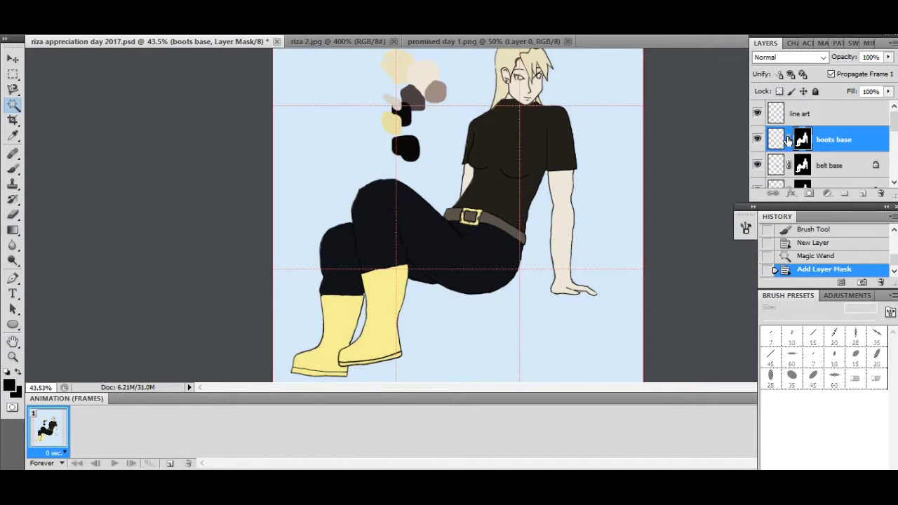
{"action": "left_click_drag", "start_coordinate": [807, 139], "coordinate": [813, 181]}
Paint both boots black, from the pants' edges down to the soles
{"action": "key", "text": "i"}
{"action": "scroll", "coordinate": [410, 330], "scroll_direction": "up", "scroll_amount": 5}
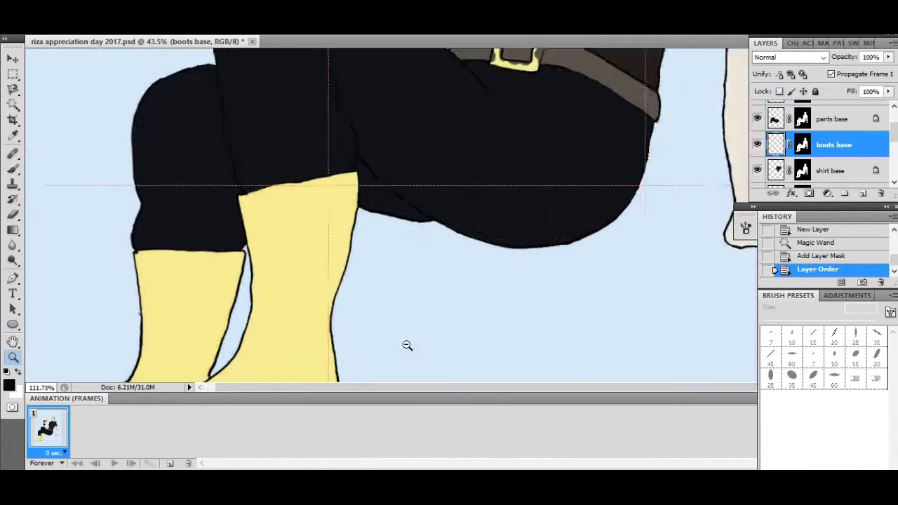
{"action": "key", "text": "b"}
{"action": "mouse_move", "coordinate": [330, 172]}
{"action": "left_mouse_down"}
{"action": "mouse_move", "coordinate": [259, 179]}
{"action": "mouse_move", "coordinate": [379, 168]}
{"action": "mouse_move", "coordinate": [280, 176]}
{"action": "mouse_move", "coordinate": [302, 266]}
{"action": "left_mouse_up"}
{"action": "mouse_move", "coordinate": [302, 267]}
{"action": "left_mouse_down"}
{"action": "mouse_move", "coordinate": [284, 114]}
{"action": "mouse_move", "coordinate": [334, 208]}
{"action": "mouse_move", "coordinate": [315, 283]}
{"action": "mouse_move", "coordinate": [173, 327]}
{"action": "mouse_move", "coordinate": [110, 70]}
{"action": "mouse_move", "coordinate": [112, 331]}
{"action": "mouse_move", "coordinate": [46, 305]}
{"action": "mouse_move", "coordinate": [84, 290]}
{"action": "mouse_move", "coordinate": [37, 332]}
{"action": "left_mouse_up"}
{"action": "scroll", "coordinate": [46, 304], "scroll_direction": "left", "scroll_amount": 2}
{"action": "key", "text": "z"}
Unlock the belt layer's transparent pixels and paint the buckle frame with the light gray swatch color using an 8 px brush
{"action": "left_click", "coordinate": [779, 101]}
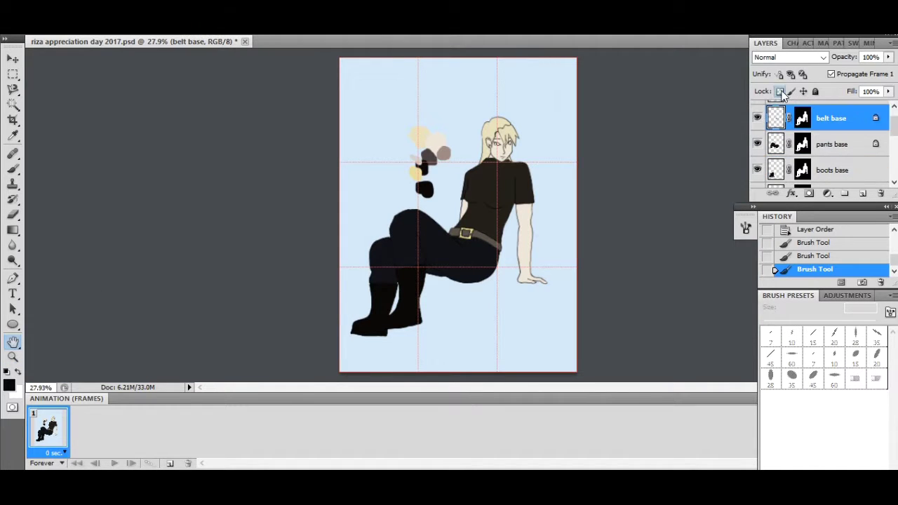
{"action": "left_click", "coordinate": [362, 185]}
{"action": "key", "text": "z"}
{"action": "left_click_drag", "start_coordinate": [463, 231], "coordinate": [617, 273]}
{"action": "key", "text": "b"}
{"action": "left_click_drag", "start_coordinate": [554, 252], "coordinate": [571, 206]}
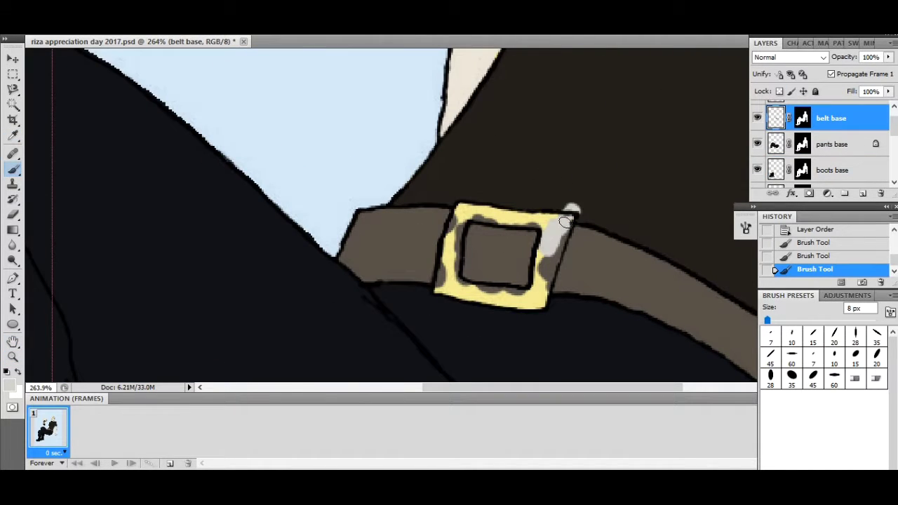
{"action": "left_click", "coordinate": [572, 183]}
{"action": "key", "text": "b"}
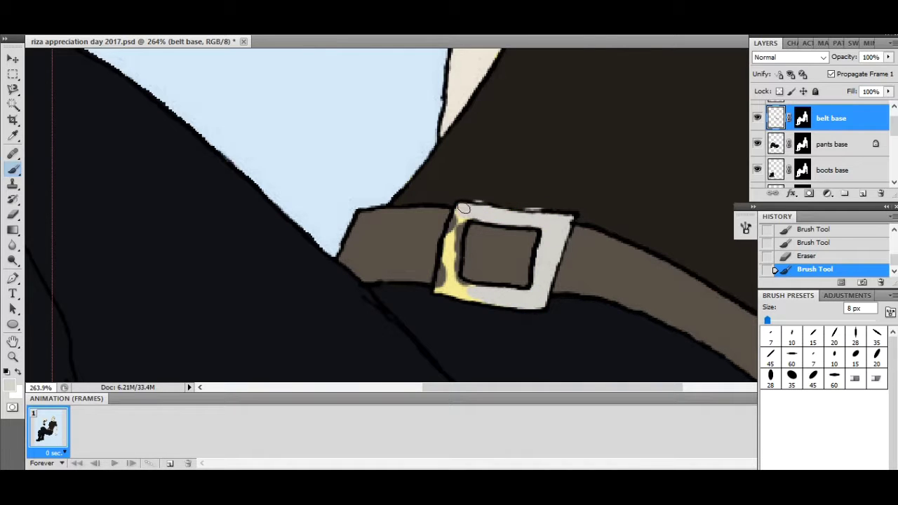
{"action": "left_click_drag", "start_coordinate": [492, 296], "coordinate": [463, 287]}
Erase the light gray overspill around the outside of the belt buckle
{"action": "key", "text": "e"}
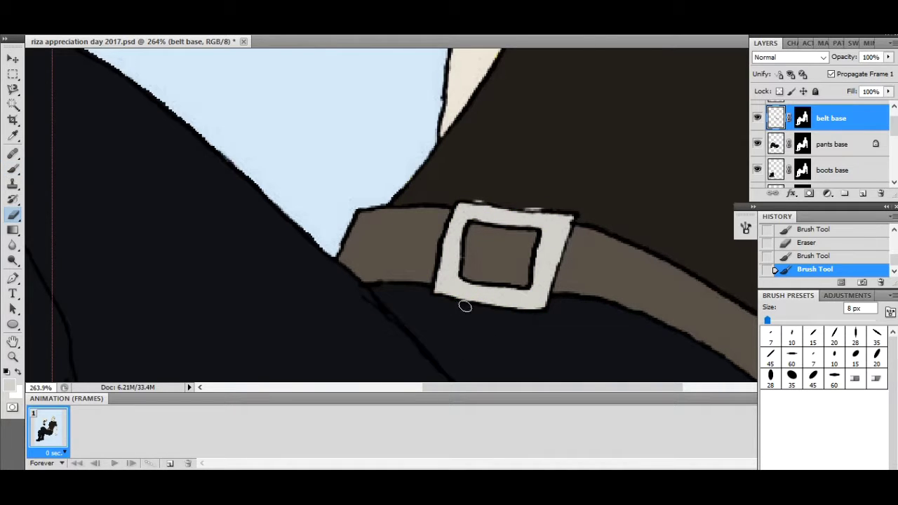
{"action": "left_click", "coordinate": [542, 204]}
{"action": "key", "text": "z"}
{"action": "mouse_move", "coordinate": [463, 231]}
{"action": "left_mouse_down"}
{"action": "mouse_move", "coordinate": [248, 315]}
{"action": "mouse_move", "coordinate": [289, 156]}
{"action": "left_mouse_up"}
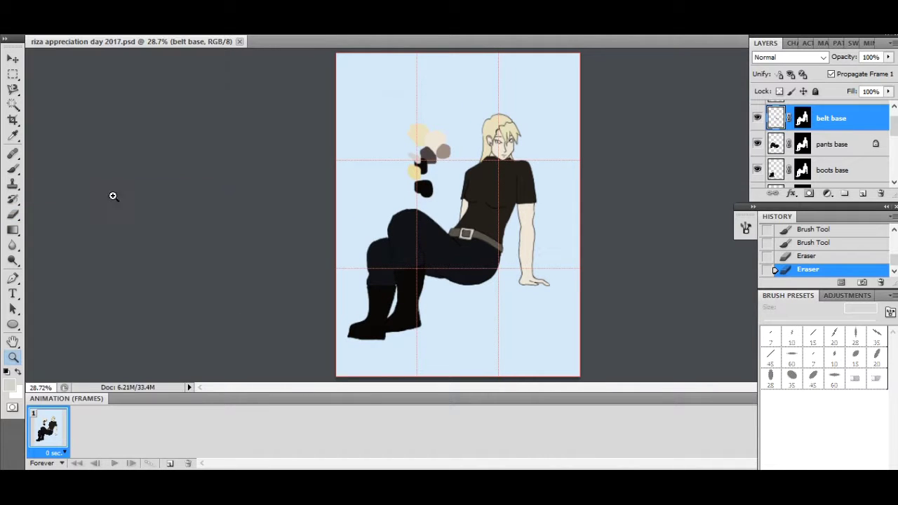
Create a layer named eyes white and set the foreground color to off-white #f6f6f6
{"action": "scroll", "coordinate": [821, 143], "scroll_direction": "up", "scroll_amount": 1}
{"action": "key", "text": "ctrl+shift+n"}
{"action": "type", "text": "eyes white"}
{"action": "key", "text": "Return"}
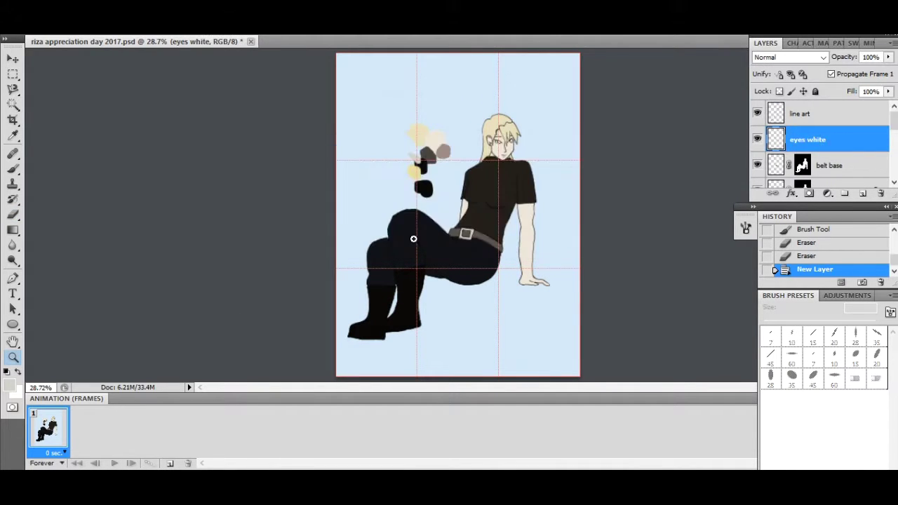
{"action": "left_click_drag", "start_coordinate": [489, 128], "coordinate": [562, 130]}
{"action": "left_click", "coordinate": [15, 344]}
{"action": "left_click_drag", "start_coordinate": [338, 253], "coordinate": [146, 261]}
{"action": "left_click", "coordinate": [8, 387]}
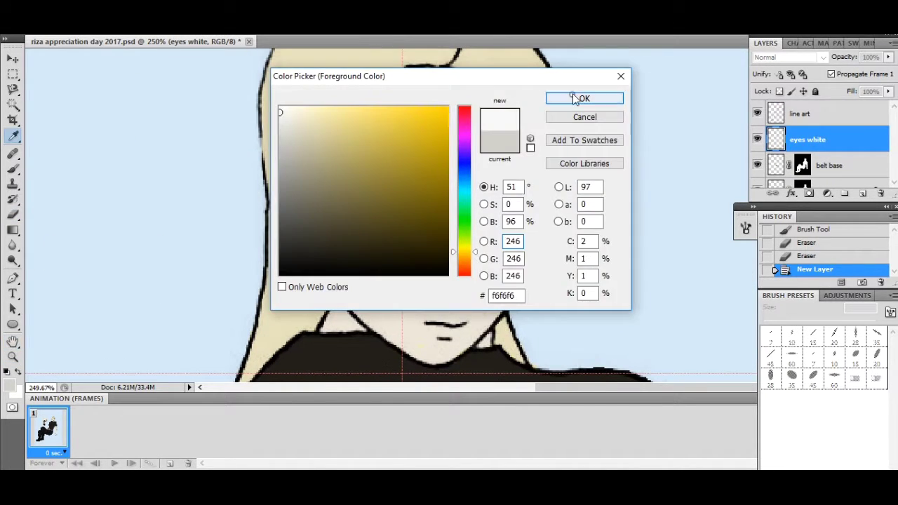
{"action": "left_click", "coordinate": [578, 94]}
Paint the whites of both eyes and erase the off-white that spills past their outlines
{"action": "key", "text": "b"}
{"action": "scroll", "coordinate": [493, 196], "scroll_direction": "up", "scroll_amount": 3}
{"action": "left_click_drag", "start_coordinate": [763, 320], "coordinate": [775, 321]}
{"action": "mouse_move", "coordinate": [561, 200]}
{"action": "left_mouse_down"}
{"action": "mouse_move", "coordinate": [531, 177]}
{"action": "mouse_move", "coordinate": [519, 184]}
{"action": "left_mouse_up"}
{"action": "double_click", "coordinate": [13, 357]}
{"action": "scroll", "coordinate": [532, 204], "scroll_direction": "up", "scroll_amount": 3}
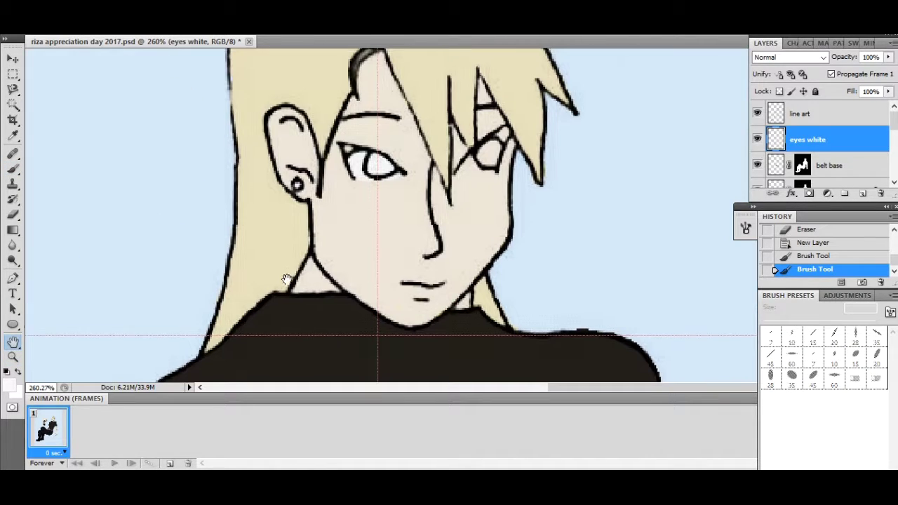
{"action": "key", "text": "b"}
{"action": "scroll", "coordinate": [519, 149], "scroll_direction": "up", "scroll_amount": 3}
{"action": "key", "text": "e"}
{"action": "left_click", "coordinate": [425, 225]}
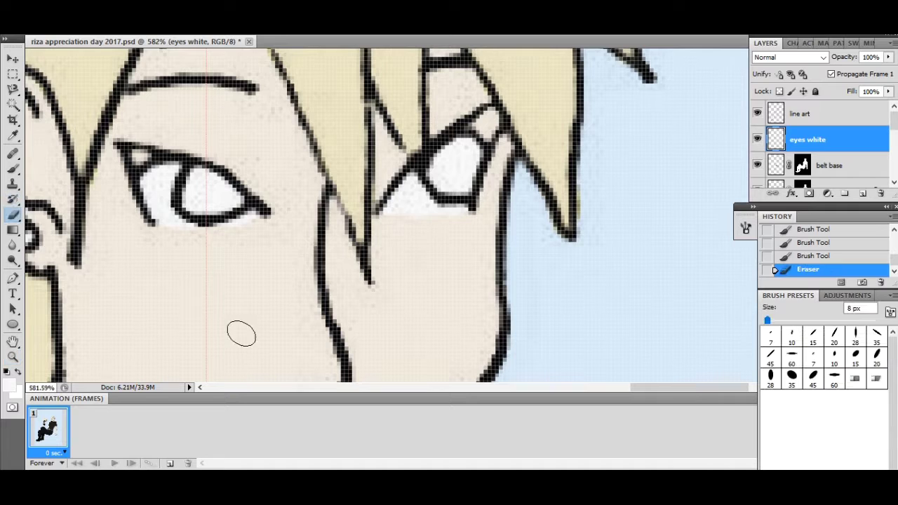
Create a layer named eyelashes and fill in the upper lashes of the eyes in black with a 7 px brush
{"action": "key", "text": "ctrl+shift+n"}
{"action": "type", "text": "eyelashes"}
{"action": "key", "text": "Return"}
{"action": "key", "text": "b"}
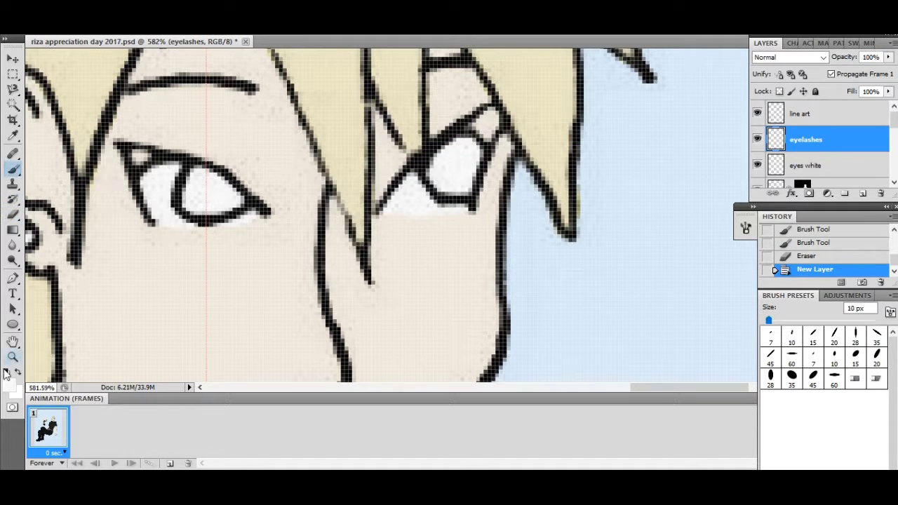
{"action": "left_click_drag", "start_coordinate": [474, 121], "coordinate": [503, 114]}
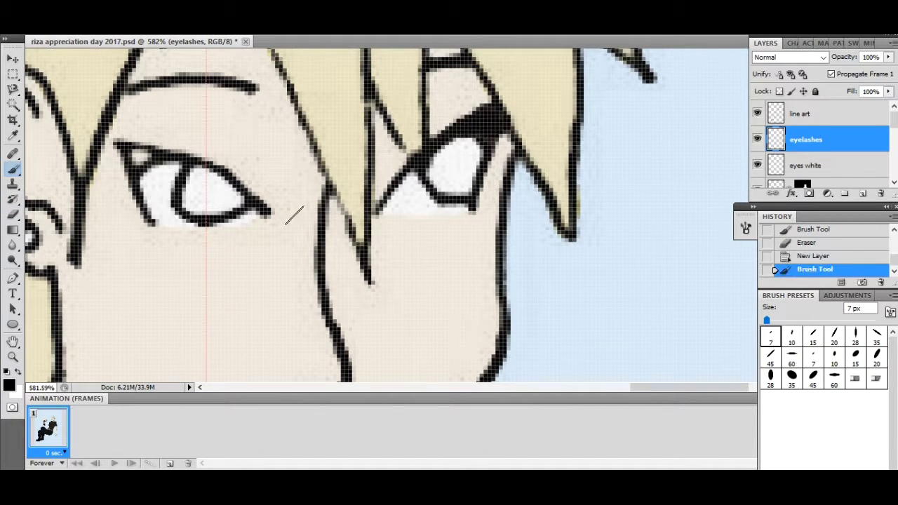
{"action": "scroll", "coordinate": [379, 211], "scroll_direction": "down", "scroll_amount": 5}
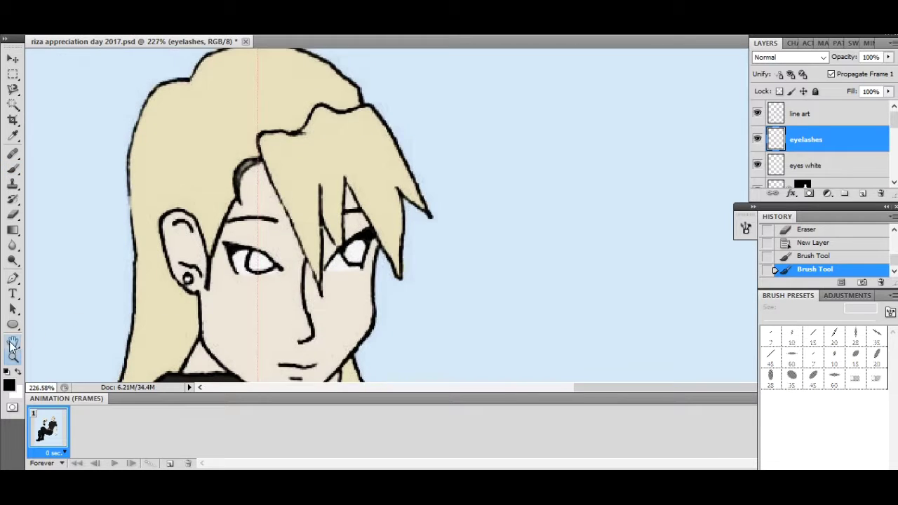
Create a layer named eye color and fill the first iris in grayish brown with a 7 px brush
{"action": "key", "text": "ctrl+shift+n"}
{"action": "type", "text": "eye color"}
{"action": "key", "text": "Return"}
{"action": "scroll", "coordinate": [421, 174], "scroll_direction": "up", "scroll_amount": 5}
{"action": "key", "text": "b"}
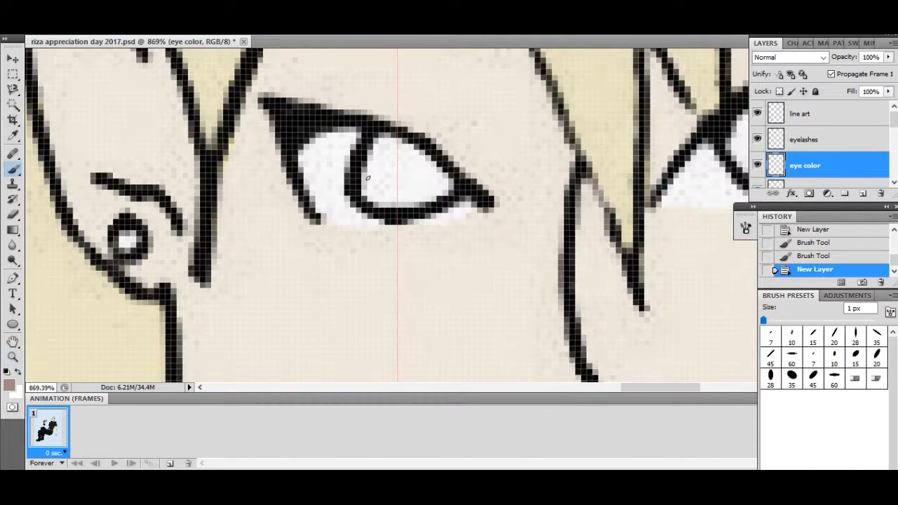
{"action": "mouse_move", "coordinate": [632, 281]}
{"action": "left_mouse_down"}
{"action": "mouse_move", "coordinate": [392, 175]}
{"action": "mouse_move", "coordinate": [380, 150]}
{"action": "mouse_move", "coordinate": [379, 161]}
{"action": "left_mouse_up"}
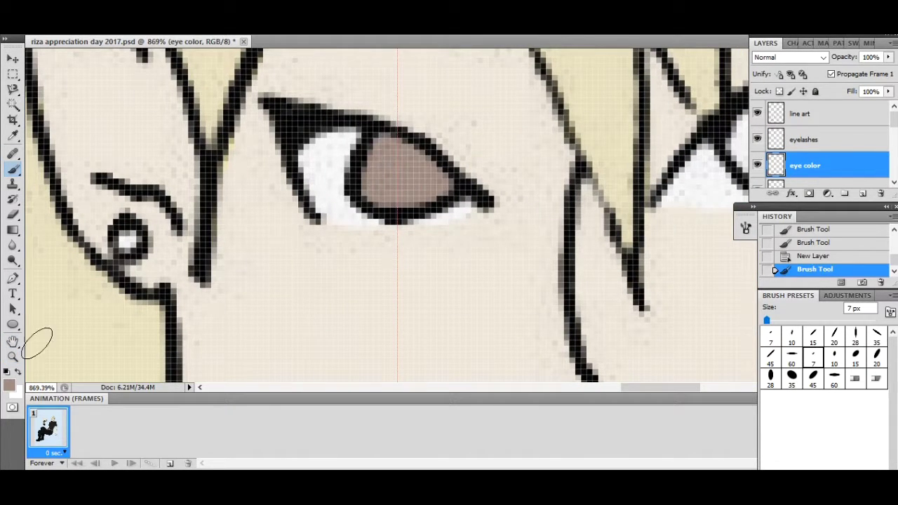
Fill the iris of the other eye in the same grayish brown and save the file
{"action": "scroll", "coordinate": [302, 221], "scroll_direction": "right", "scroll_amount": 5}
{"action": "key", "text": "bracketleft"}
{"action": "key", "text": "bracketleft"}
{"action": "key", "text": "bracketleft"}
{"action": "mouse_move", "coordinate": [505, 130]}
{"action": "left_mouse_down"}
{"action": "mouse_move", "coordinate": [532, 172]}
{"action": "mouse_move", "coordinate": [492, 169]}
{"action": "left_mouse_up"}
{"action": "left_click", "coordinate": [38, 25]}
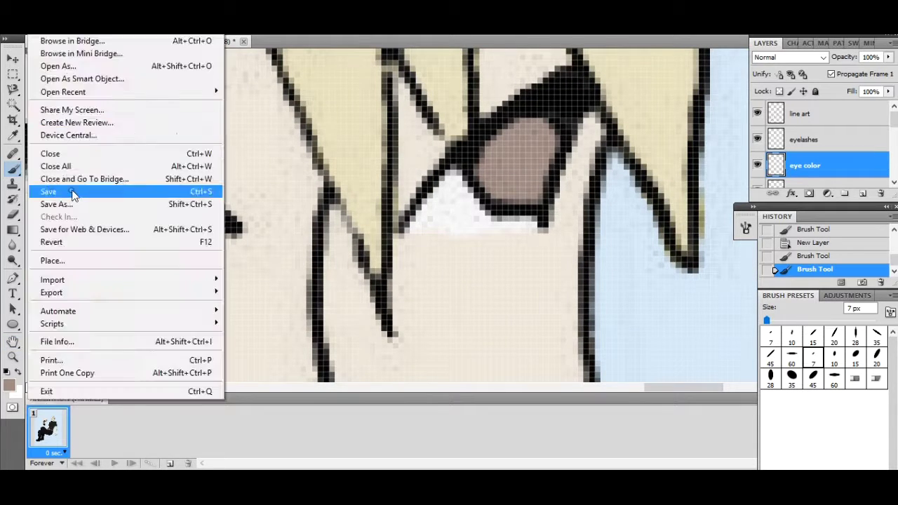
{"action": "left_click", "coordinate": [72, 194]}
Choose darker brown shades and shade the upper part and center of both irises with a 2 px brush
{"action": "left_click", "coordinate": [10, 385]}
{"action": "left_click", "coordinate": [589, 98]}
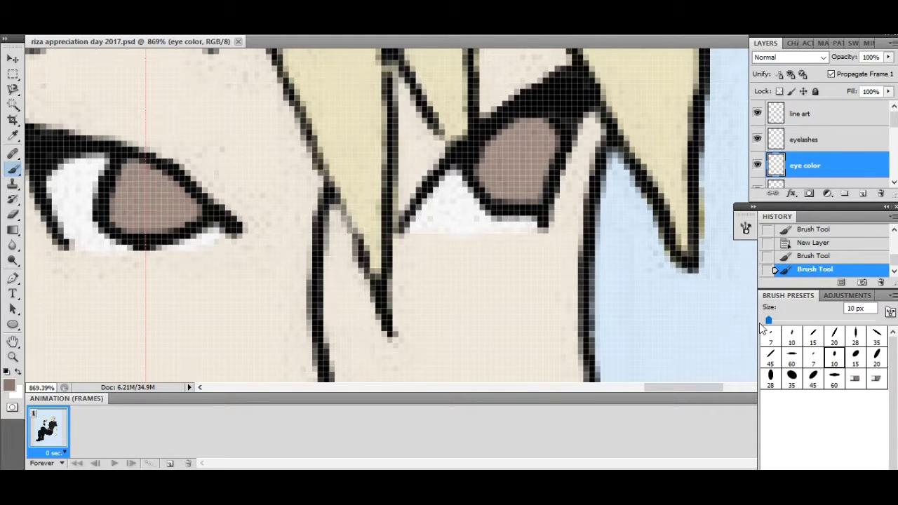
{"action": "left_click", "coordinate": [487, 145]}
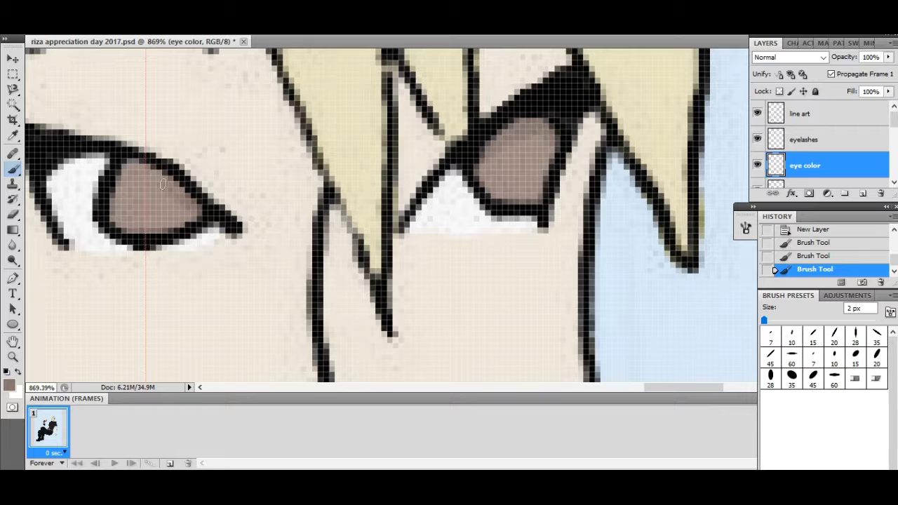
{"action": "left_click", "coordinate": [10, 385]}
{"action": "left_click", "coordinate": [308, 215]}
{"action": "left_click", "coordinate": [583, 96]}
{"action": "left_click", "coordinate": [523, 164]}
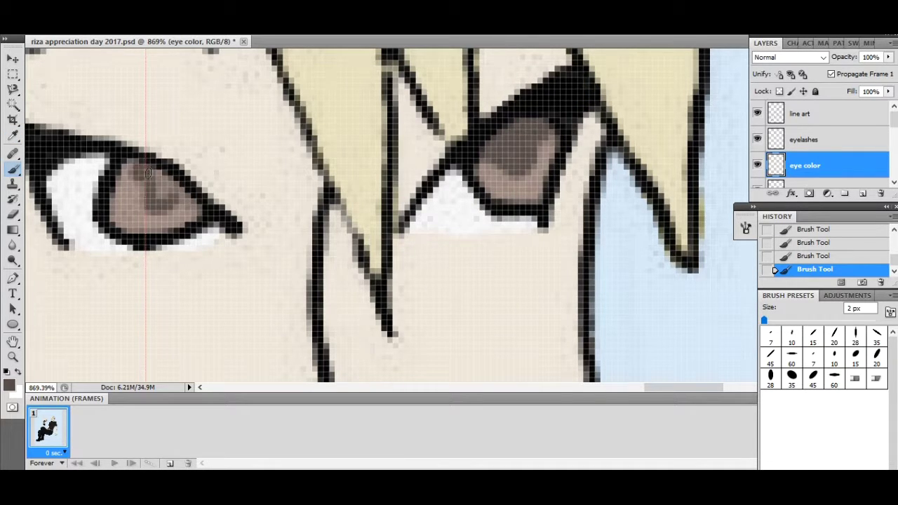
Blend the dark shading in both irises with the Blur tool at 10 px, adding more dark brown strokes between passes
{"action": "left_click", "coordinate": [13, 244]}
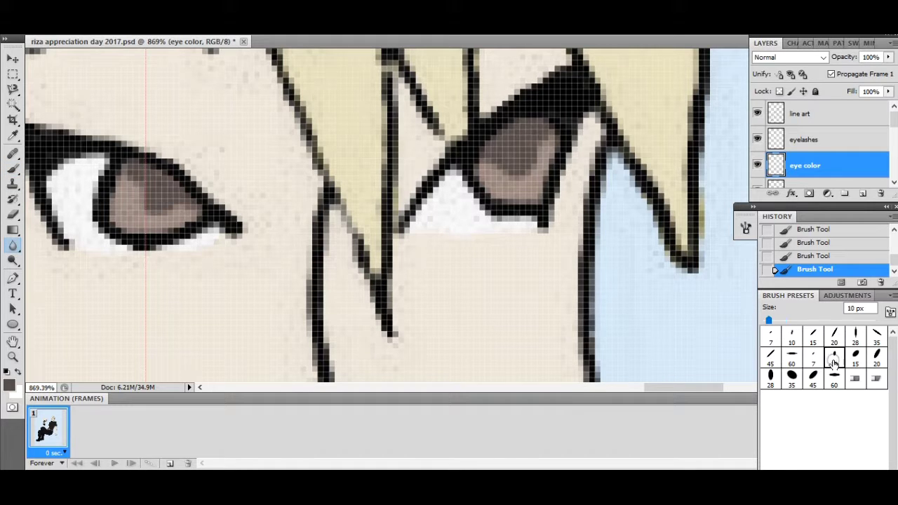
{"action": "left_click_drag", "start_coordinate": [491, 140], "coordinate": [533, 189]}
{"action": "mouse_move", "coordinate": [126, 176]}
{"action": "left_mouse_down"}
{"action": "mouse_move", "coordinate": [204, 224]}
{"action": "mouse_move", "coordinate": [151, 179]}
{"action": "left_mouse_up"}
{"action": "key", "text": "b"}
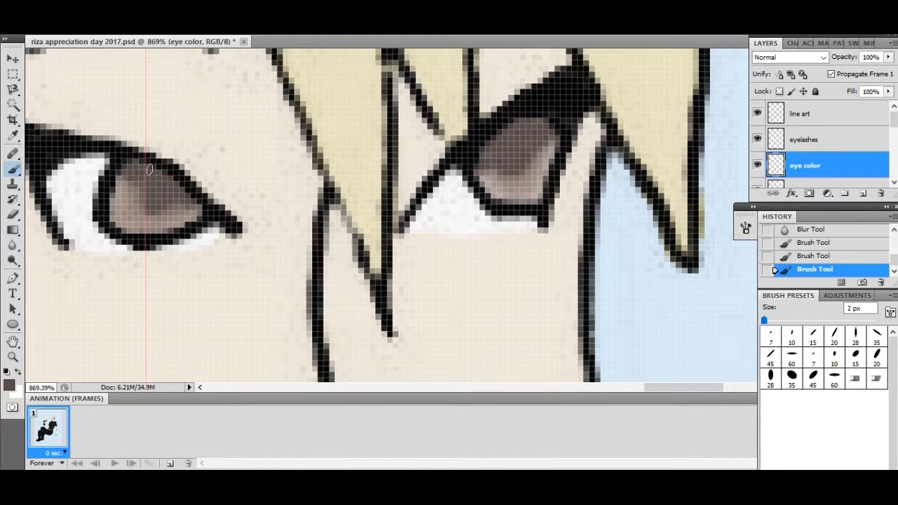
{"action": "key", "text": "r"}
{"action": "left_click_drag", "start_coordinate": [148, 170], "coordinate": [179, 224]}
{"action": "mouse_move", "coordinate": [494, 134]}
{"action": "left_mouse_down"}
{"action": "mouse_move", "coordinate": [541, 182]}
{"action": "mouse_move", "coordinate": [190, 325]}
{"action": "mouse_move", "coordinate": [103, 278]}
{"action": "left_mouse_up"}
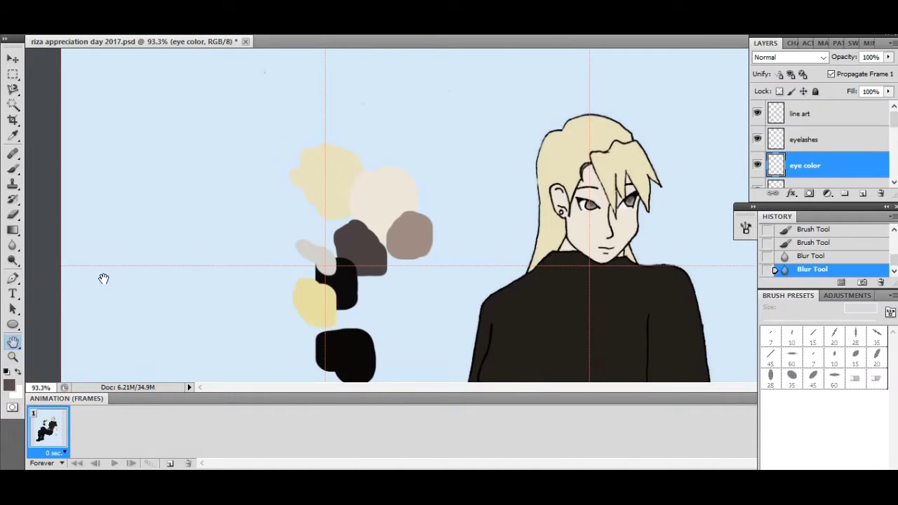
Erase the shaded irises and repaint both in flat dark brown with a 7 px brush
{"action": "scroll", "coordinate": [622, 209], "scroll_direction": "up", "scroll_amount": 10}
{"action": "left_click_drag", "start_coordinate": [557, 275], "coordinate": [396, 306]}
{"action": "key", "text": "e"}
{"action": "mouse_move", "coordinate": [232, 182]}
{"action": "left_mouse_down"}
{"action": "mouse_move", "coordinate": [281, 200]}
{"action": "mouse_move", "coordinate": [525, 161]}
{"action": "left_mouse_up"}
{"action": "key", "text": "b"}
{"action": "left_click_drag", "start_coordinate": [245, 181], "coordinate": [268, 198]}
{"action": "mouse_move", "coordinate": [523, 144]}
{"action": "left_mouse_down"}
{"action": "mouse_move", "coordinate": [512, 168]}
{"action": "mouse_move", "coordinate": [494, 176]}
{"action": "mouse_move", "coordinate": [491, 165]}
{"action": "left_mouse_up"}
{"action": "left_click_drag", "start_coordinate": [270, 204], "coordinate": [249, 174]}
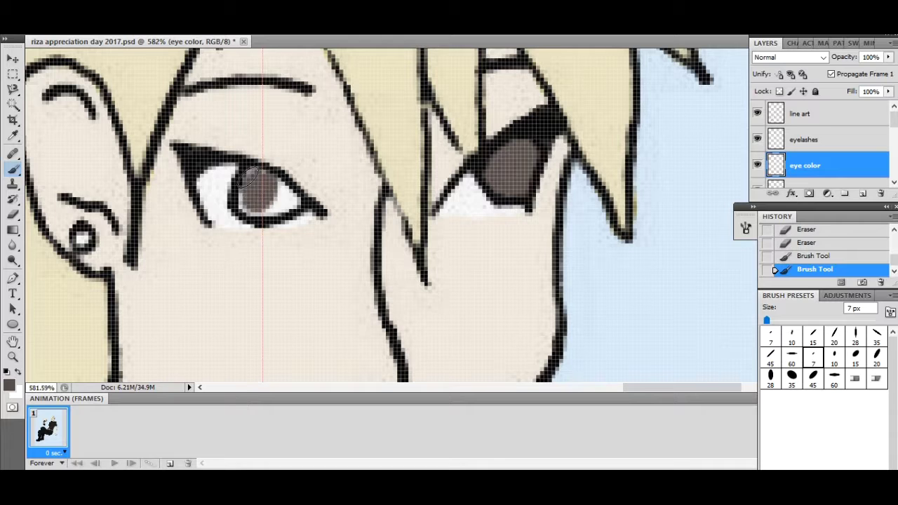
Create a layer named eye color detail and paint the irises in an adjusted dark brown with a 2 px brush
{"action": "key", "text": "ctrl+shift+n"}
{"action": "type", "text": "eye color detail"}
{"action": "key", "text": "Return"}
{"action": "scroll", "coordinate": [274, 203], "scroll_direction": "up", "scroll_amount": 2}
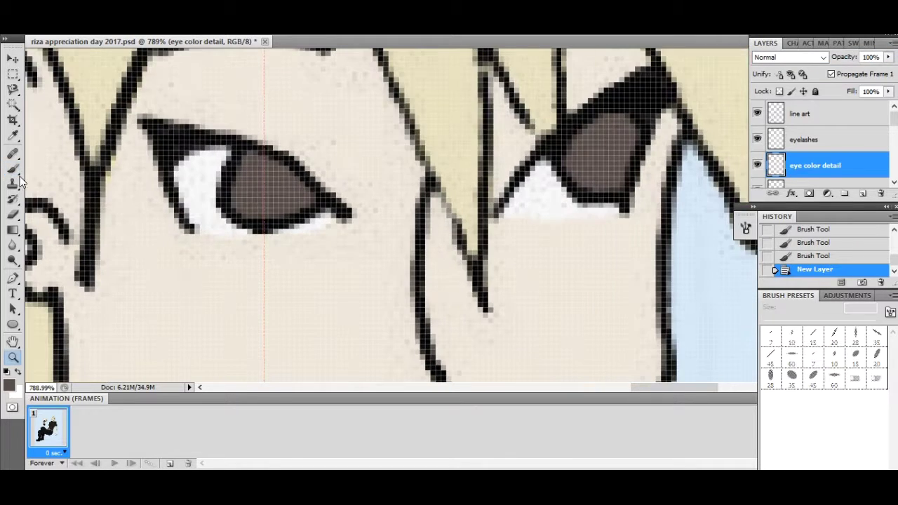
{"action": "left_click", "coordinate": [17, 389]}
{"action": "left_click", "coordinate": [307, 240]}
{"action": "left_click", "coordinate": [584, 98]}
{"action": "left_click", "coordinate": [258, 192]}
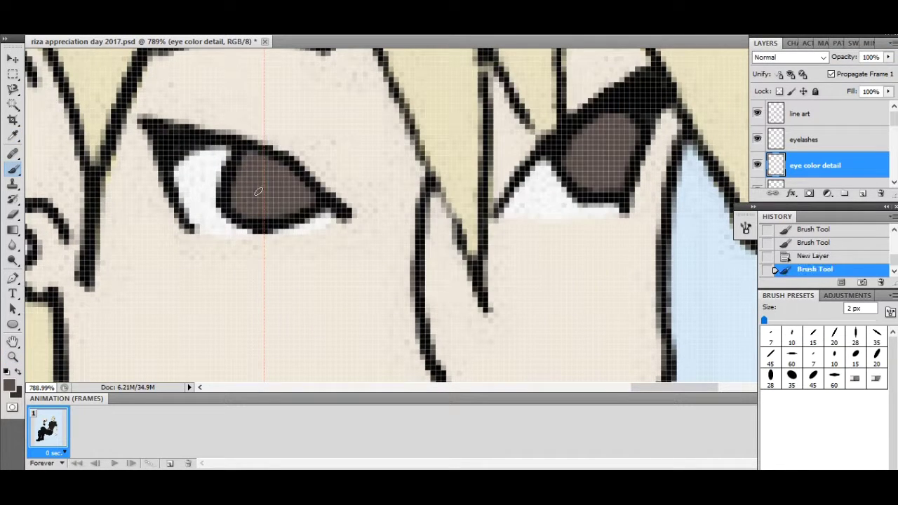
Choose darker brown shades and deepen the upper part and center of both irises
{"action": "left_click", "coordinate": [17, 390]}
{"action": "left_click", "coordinate": [584, 99]}
{"action": "left_click", "coordinate": [245, 184]}
{"action": "left_click", "coordinate": [9, 384]}
{"action": "left_click", "coordinate": [554, 103]}
{"action": "left_click", "coordinate": [258, 183]}
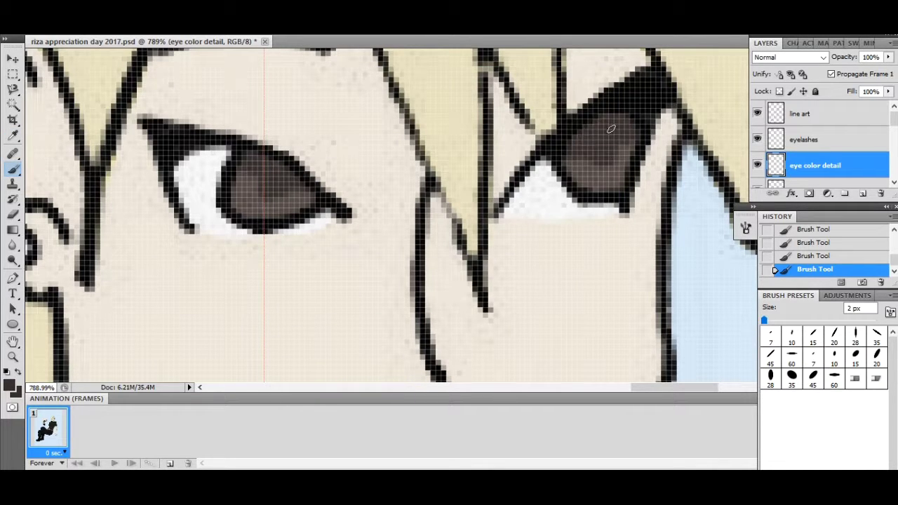
Blend the iris shading with the Blur tool at 10 px, adding near-black 2 px strokes between passes
{"action": "key", "text": "r"}
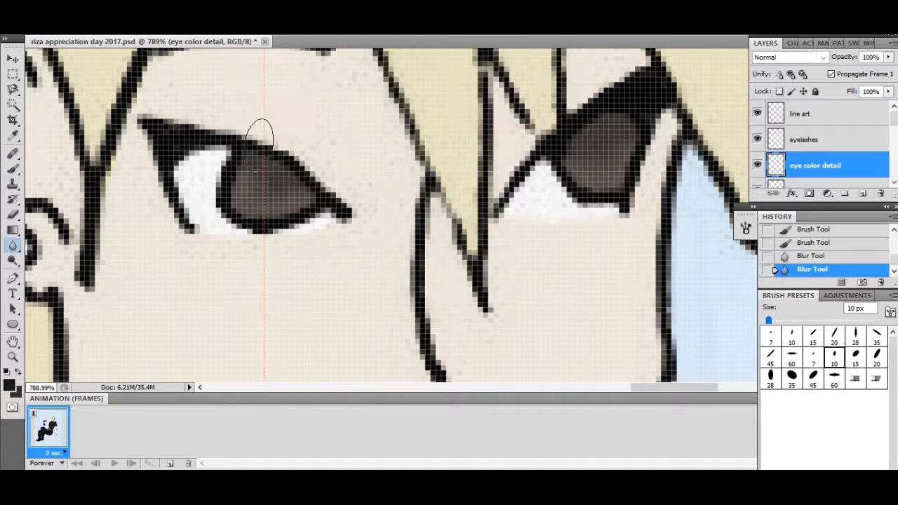
{"action": "key", "text": "b"}
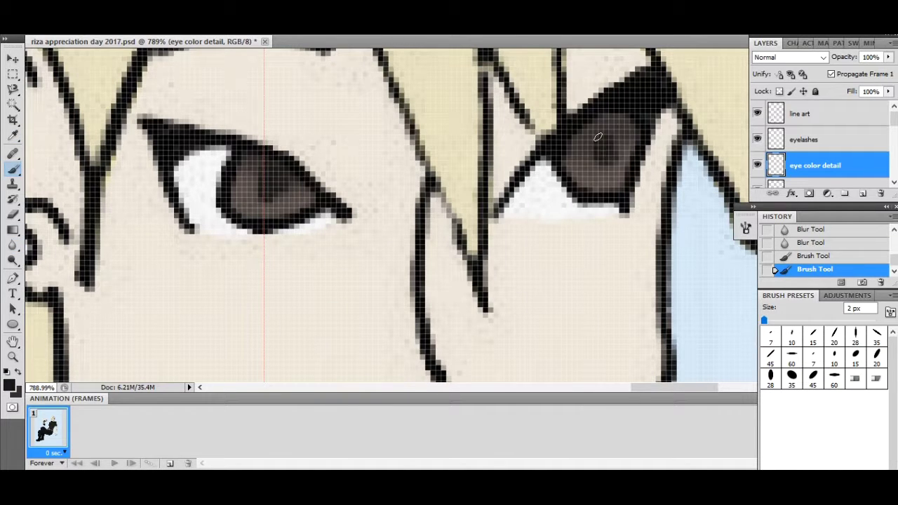
{"action": "left_click", "coordinate": [14, 245]}
{"action": "mouse_move", "coordinate": [614, 133]}
{"action": "left_mouse_down"}
{"action": "mouse_move", "coordinate": [623, 136]}
{"action": "mouse_move", "coordinate": [600, 150]}
{"action": "left_mouse_up"}
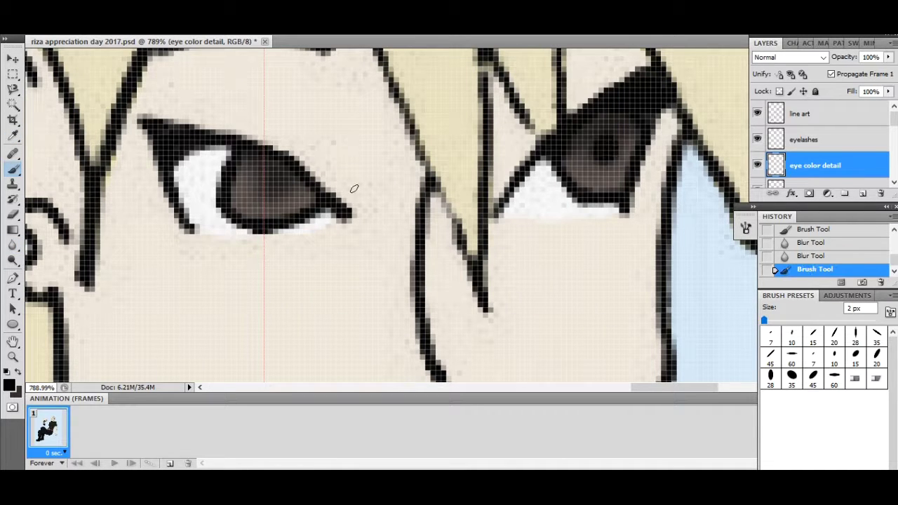
Paint the pupils and upper iris shadows of both eyes in black with a 2 px brush
{"action": "left_click", "coordinate": [604, 112]}
{"action": "key", "text": "z"}
{"action": "mouse_move", "coordinate": [604, 112]}
{"action": "left_mouse_down"}
{"action": "mouse_move", "coordinate": [180, 295]}
{"action": "mouse_move", "coordinate": [692, 301]}
{"action": "mouse_move", "coordinate": [70, 281]}
{"action": "mouse_move", "coordinate": [216, 290]}
{"action": "left_mouse_up"}
{"action": "key", "text": "b"}
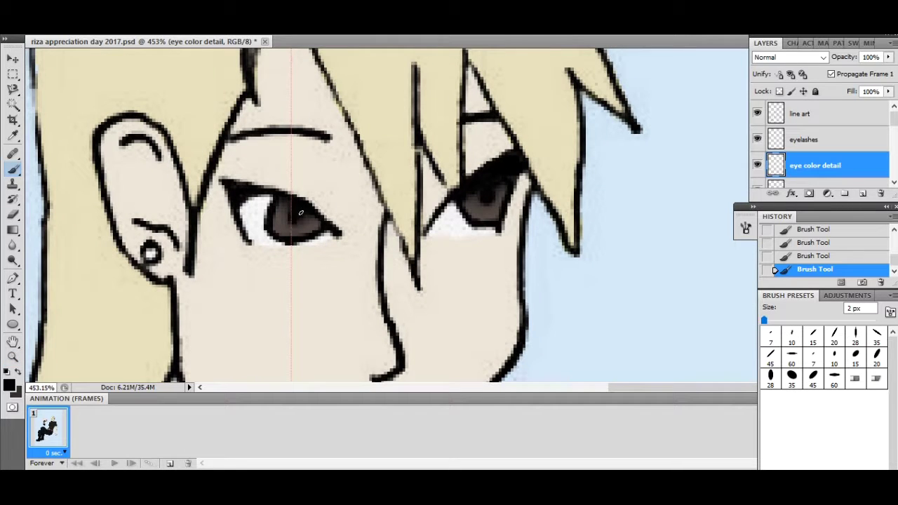
Create a layer named white eye detail above the line art and set the foreground color to white #ffffff
{"action": "key", "text": "alt+bracketright"}
{"action": "key", "text": "ctrl+shift+n"}
{"action": "type", "text": "white eye detail"}
{"action": "key", "text": "Return"}
{"action": "left_click", "coordinate": [9, 385]}
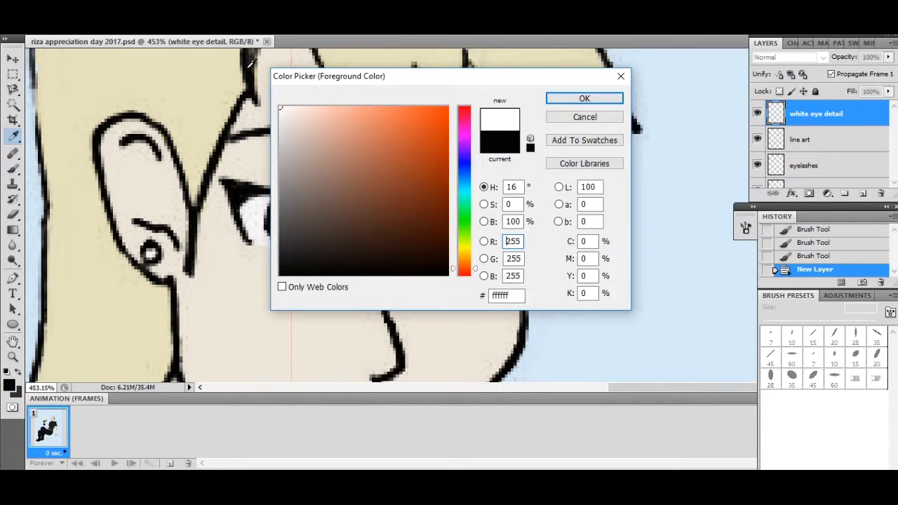
{"action": "key", "text": "Return"}
Paint a small white highlight on the upper edge of the iris in both eyes
{"action": "key", "text": "z"}
{"action": "left_click", "coordinate": [259, 200]}
{"action": "key", "text": "b"}
{"action": "key", "text": "z"}
{"action": "left_click", "coordinate": [170, 285], "text": "alt"}
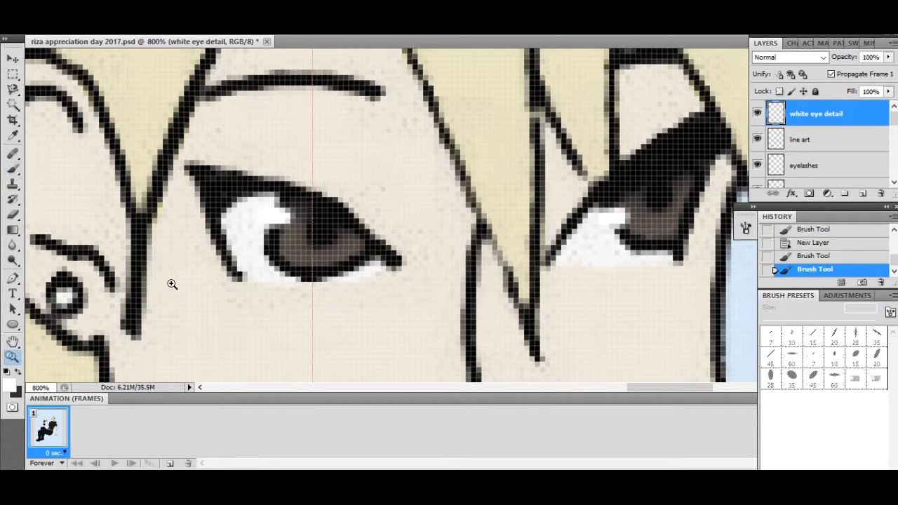
{"action": "left_click", "coordinate": [210, 198], "text": "alt"}
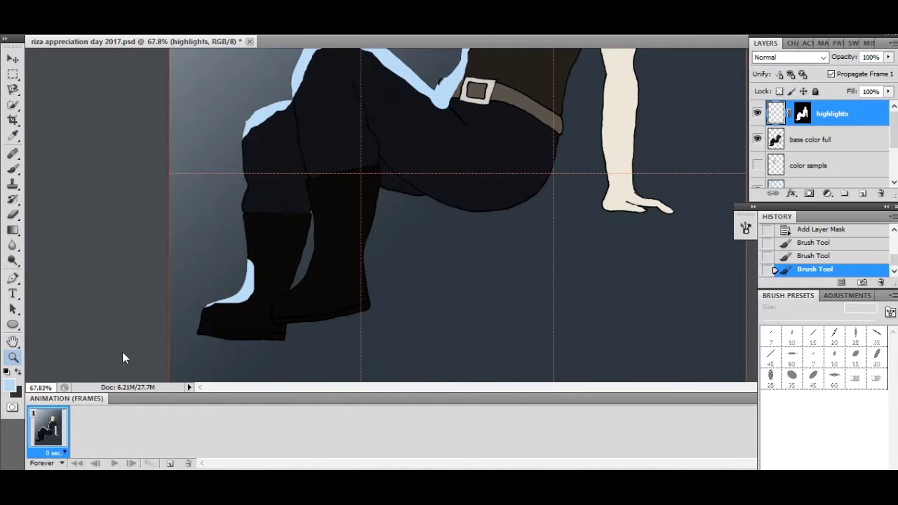
Paint a light blue highlight down the front of the nearer boot with a 35 px brush and erase its overspill
{"action": "key", "text": "b"}
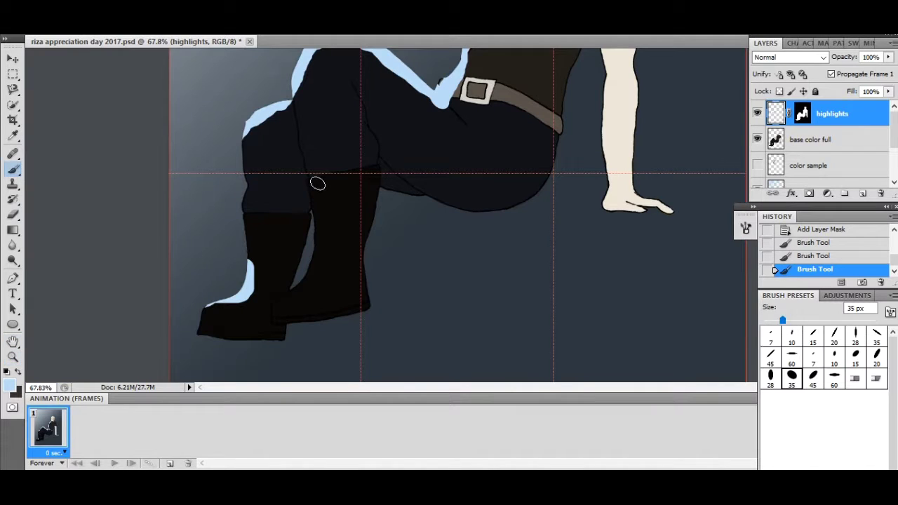
{"action": "left_click_drag", "start_coordinate": [319, 267], "coordinate": [281, 303]}
{"action": "key", "text": "e"}
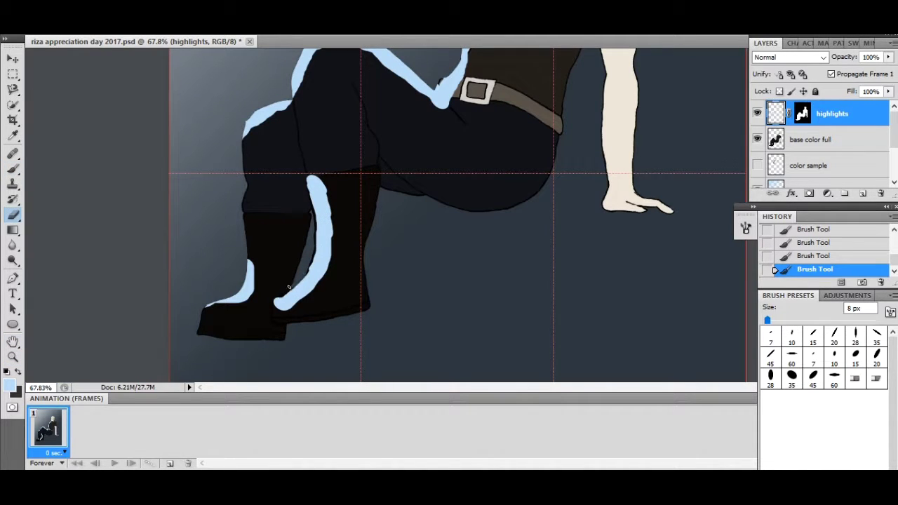
{"action": "scroll", "coordinate": [99, 316], "scroll_direction": "up", "scroll_amount": 6}
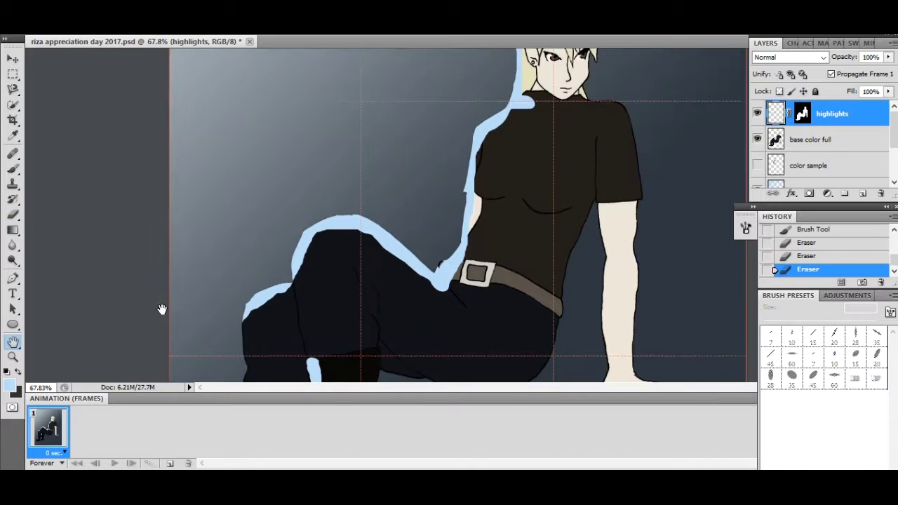
{"action": "key", "text": "b"}
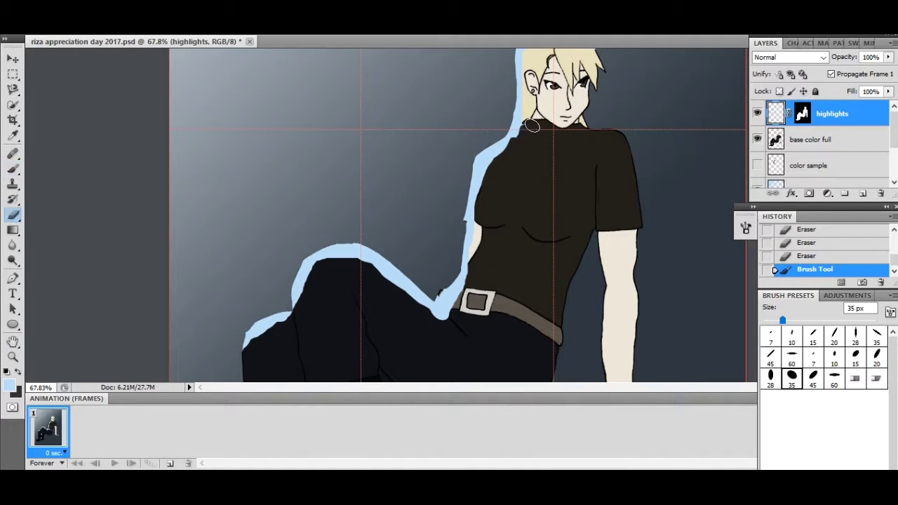
Try several blending modes, including Screen, on the highlights layer and set it to Soft Light
{"action": "left_click", "coordinate": [822, 57]}
{"action": "left_click", "coordinate": [772, 110]}
{"action": "left_click", "coordinate": [823, 57]}
{"action": "left_click", "coordinate": [772, 175]}
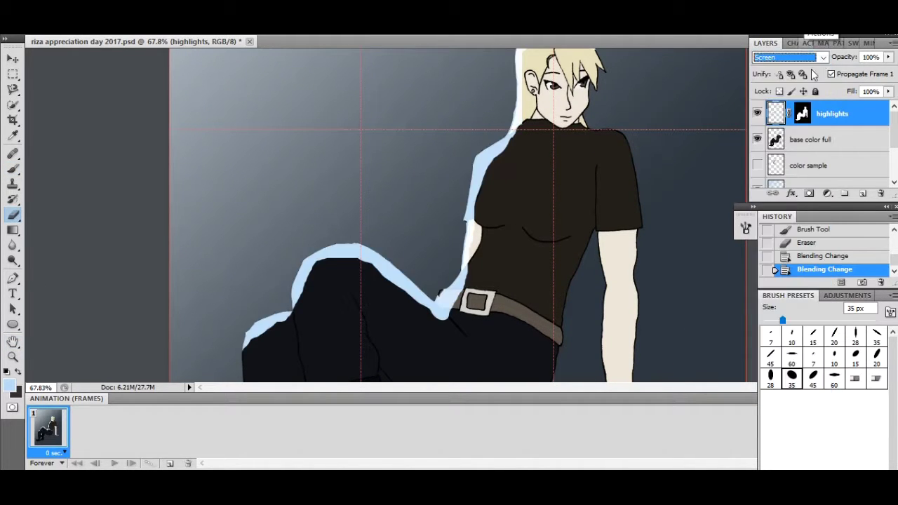
{"action": "left_click", "coordinate": [822, 57]}
{"action": "left_click", "coordinate": [772, 261]}
{"action": "left_click", "coordinate": [822, 57]}
{"action": "left_click", "coordinate": [772, 249]}
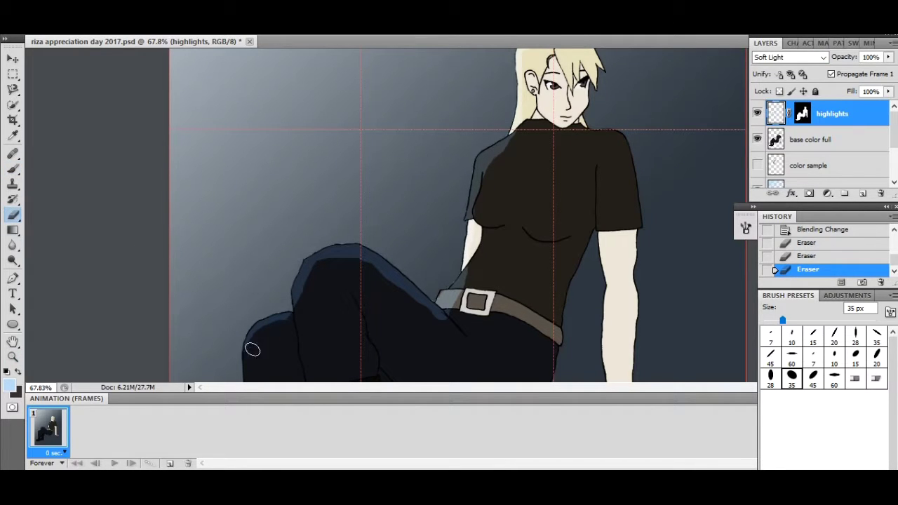
Add a vector mask to the highlights layer, fill the gap in the belt highlight and trim its edge with a 7 px eraser
{"action": "scroll", "coordinate": [456, 337], "scroll_direction": "up", "scroll_amount": 5}
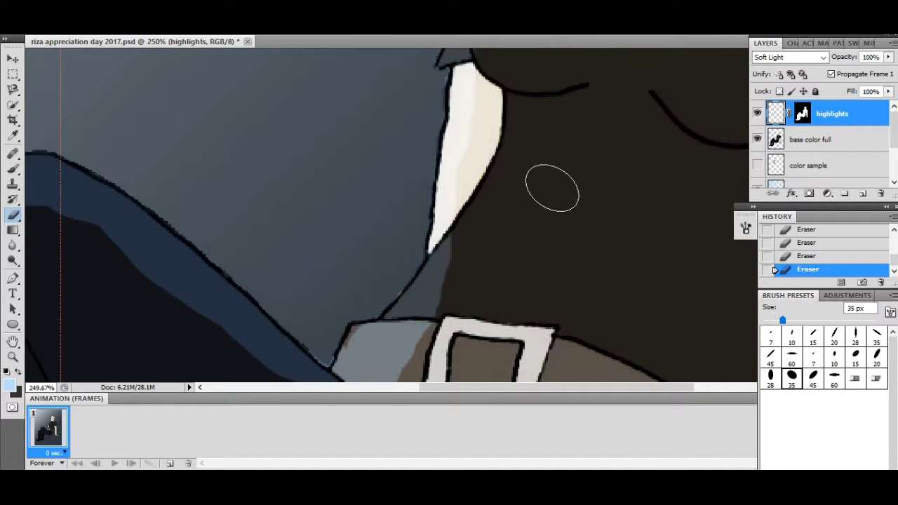
{"action": "left_click", "coordinate": [809, 193]}
{"action": "key", "text": "b"}
{"action": "left_click", "coordinate": [379, 347]}
{"action": "key", "text": "shift+comma"}
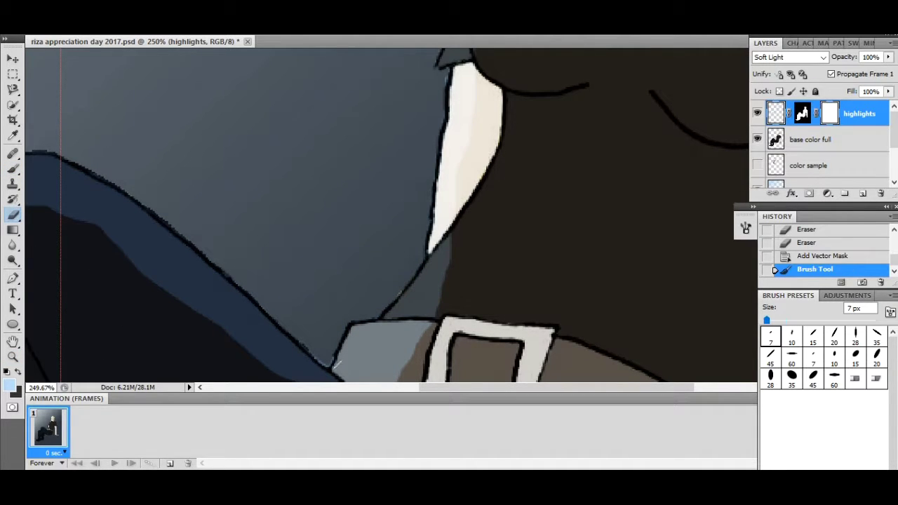
{"action": "left_click_drag", "start_coordinate": [336, 364], "coordinate": [287, 325]}
Erase the highlight overspill along the outer outline of the hair with the 7 px eraser
{"action": "scroll", "coordinate": [269, 215], "scroll_direction": "down", "scroll_amount": 5}
{"action": "key", "text": "z"}
{"action": "scroll", "coordinate": [181, 287], "scroll_direction": "down", "scroll_amount": 2}
{"action": "scroll", "coordinate": [553, 110], "scroll_direction": "up", "scroll_amount": 4}
{"action": "key", "text": "b"}
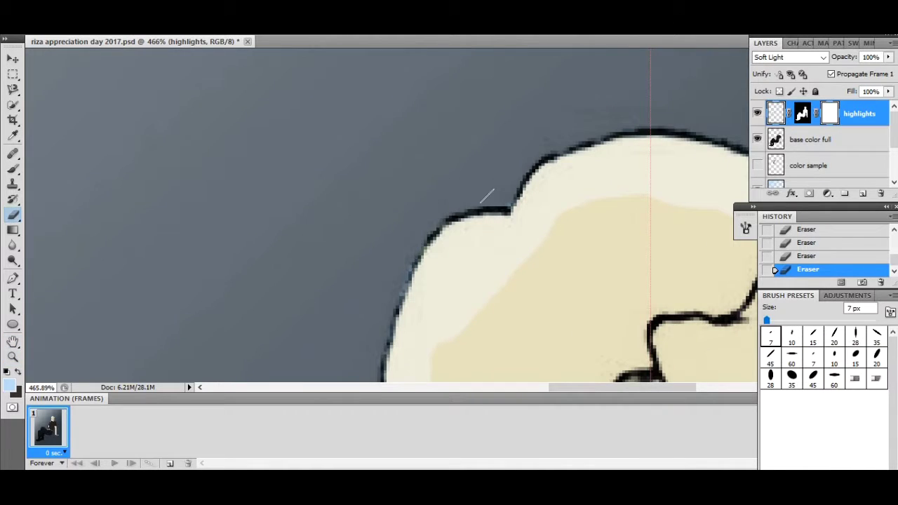
{"action": "scroll", "coordinate": [302, 313], "scroll_direction": "down", "scroll_amount": 10}
{"action": "key", "text": "alt+h"}
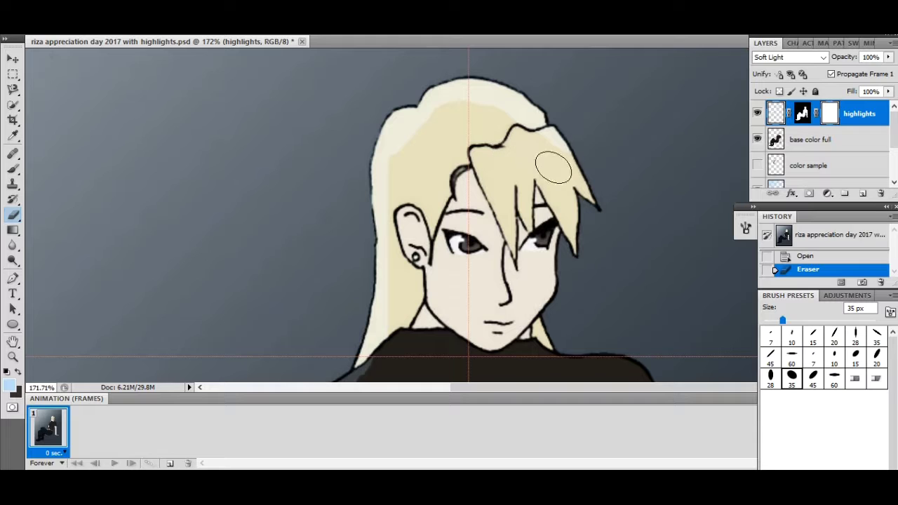
Thin the highlight on the back hair with a 35 px eraser and add a narrow highlight along the bangs
{"action": "mouse_move", "coordinate": [552, 167]}
{"action": "left_mouse_down"}
{"action": "mouse_move", "coordinate": [525, 168]}
{"action": "mouse_move", "coordinate": [508, 124]}
{"action": "left_mouse_up"}
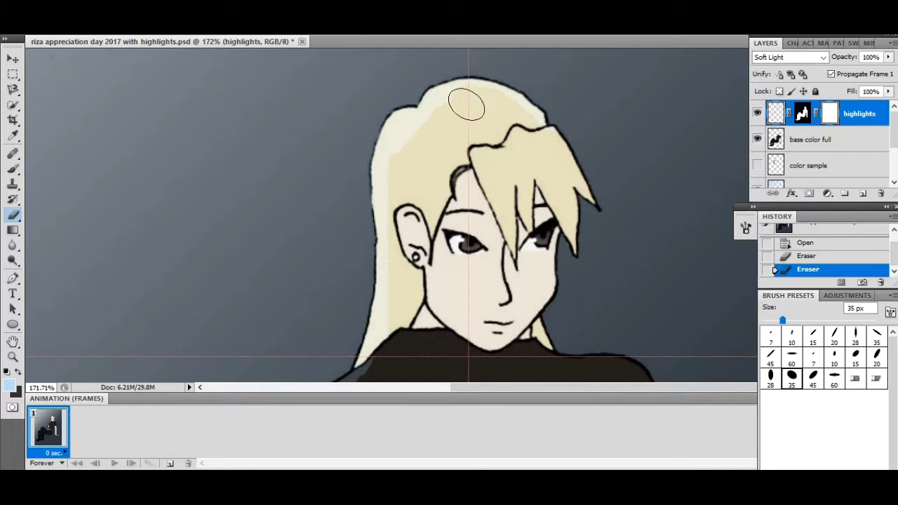
{"action": "left_click_drag", "start_coordinate": [400, 197], "coordinate": [401, 330]}
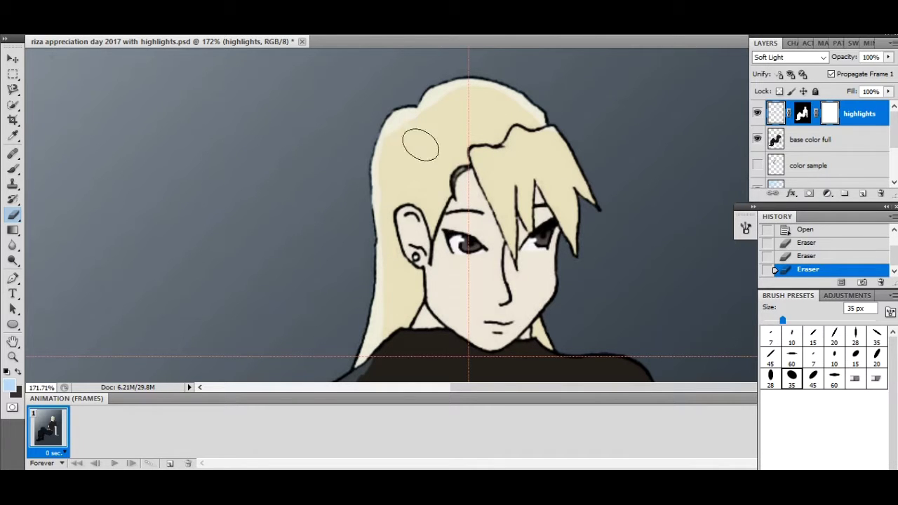
{"action": "left_click", "coordinate": [13, 169]}
{"action": "key", "text": "e"}
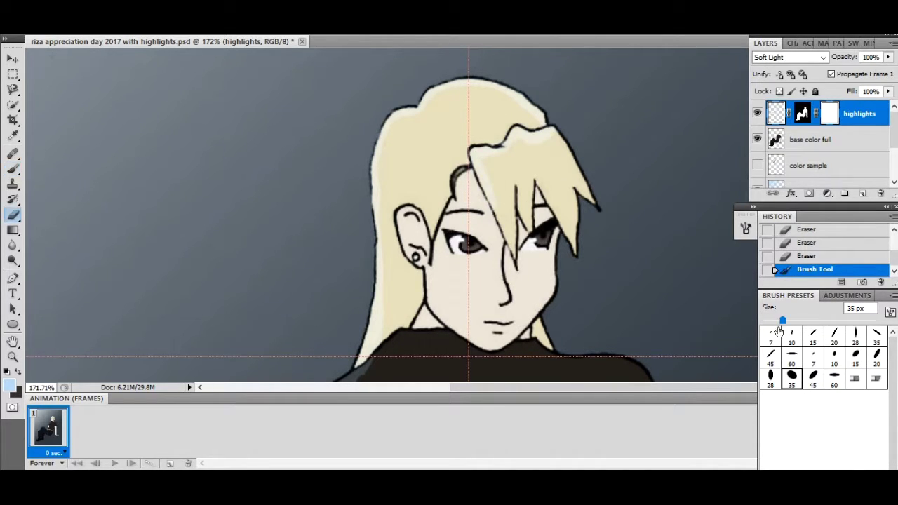
{"action": "left_click", "coordinate": [493, 247]}
Thin the highlights along the shirt sleeve, trousers and boots with a 15 px eraser
{"action": "scroll", "coordinate": [591, 226], "scroll_direction": "down", "scroll_amount": 5}
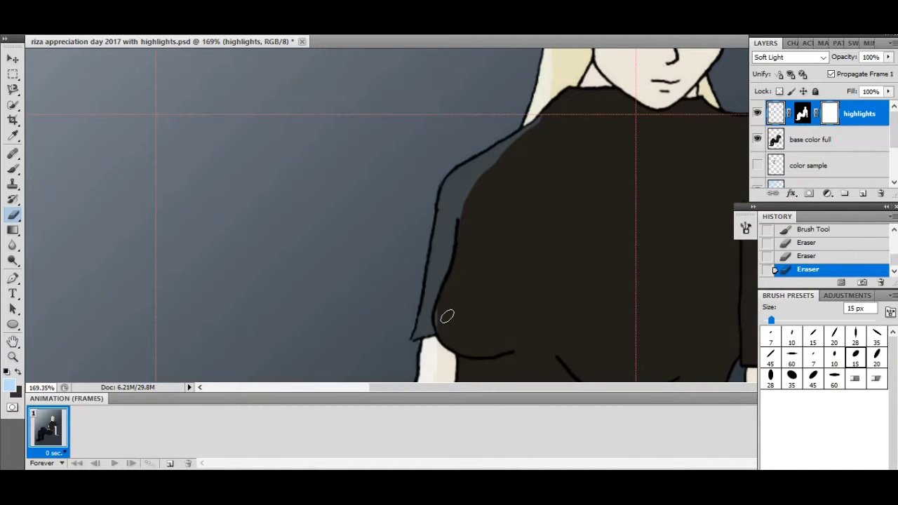
{"action": "left_click", "coordinate": [447, 316]}
{"action": "scroll", "coordinate": [181, 206], "scroll_direction": "down", "scroll_amount": 6}
{"action": "key", "text": "z"}
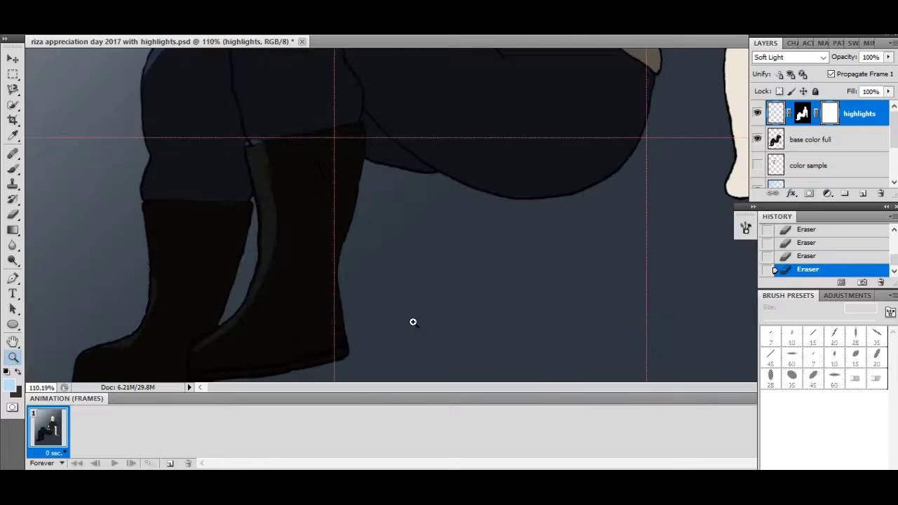
Paint narrow highlights along the front edges of the boots and trim the boot and trouser highlights with the eraser
{"action": "scroll", "coordinate": [413, 322], "scroll_direction": "down", "scroll_amount": 2}
{"action": "key", "text": "b"}
{"action": "scroll", "coordinate": [70, 233], "scroll_direction": "up", "scroll_amount": 3}
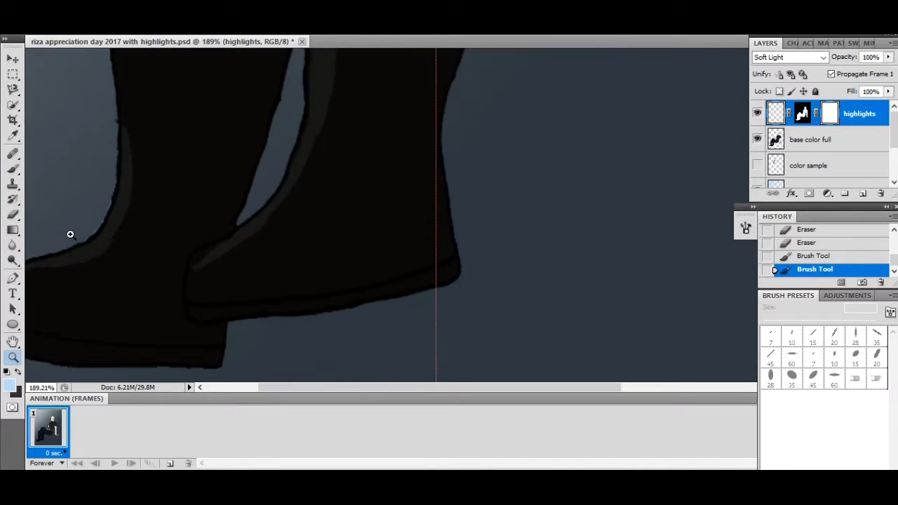
{"action": "key", "text": "e"}
{"action": "left_click", "coordinate": [27, 203]}
{"action": "scroll", "coordinate": [414, 208], "scroll_direction": "up", "scroll_amount": 5}
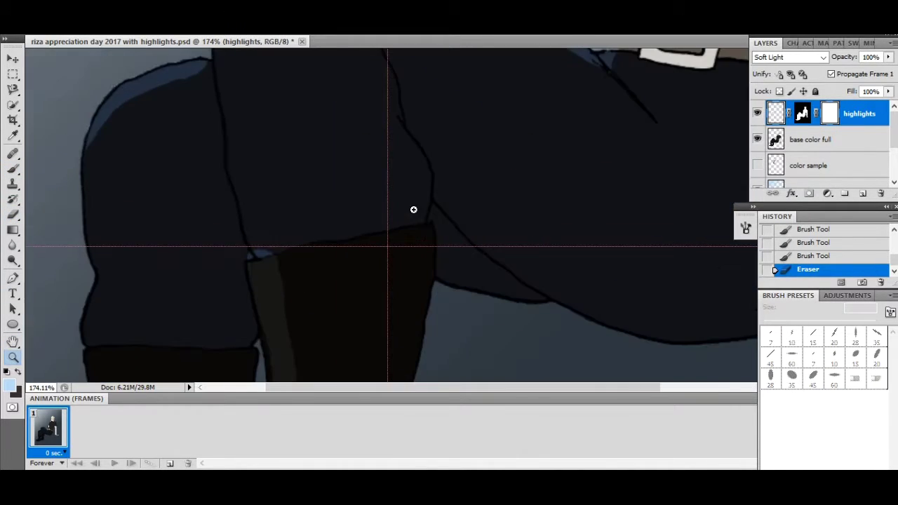
{"action": "scroll", "coordinate": [210, 197], "scroll_direction": "down", "scroll_amount": 1}
{"action": "left_click", "coordinate": [300, 162]}
{"action": "scroll", "coordinate": [133, 309], "scroll_direction": "down", "scroll_amount": 5}
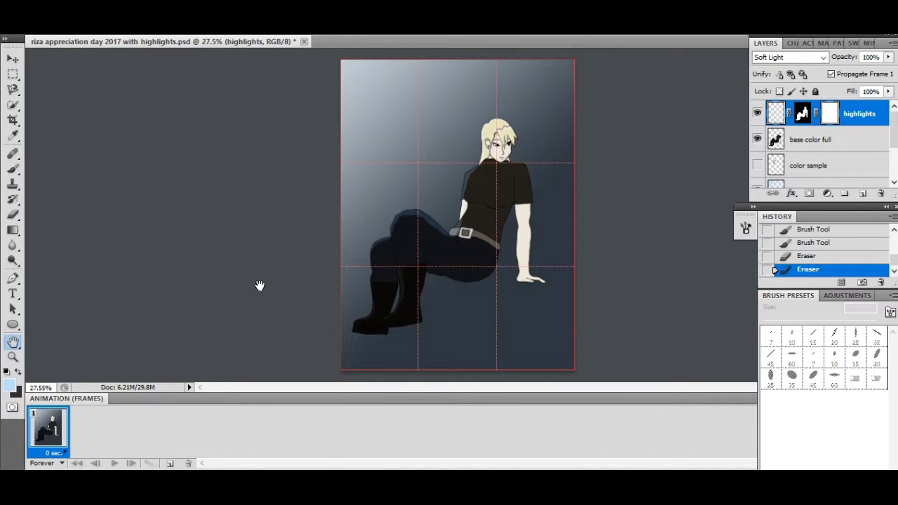
Create a new layer named "shades" and mask it to the figure using the selection loaded from the highlights layer's mask
{"action": "left_click", "coordinate": [19, 28]}
{"action": "left_click", "coordinate": [97, 192]}
{"action": "key", "text": "h"}
{"action": "key", "text": "ctrl+shift+n"}
{"action": "type", "text": "shades"}
{"action": "key", "text": "Return"}
{"action": "left_click", "coordinate": [802, 139]}
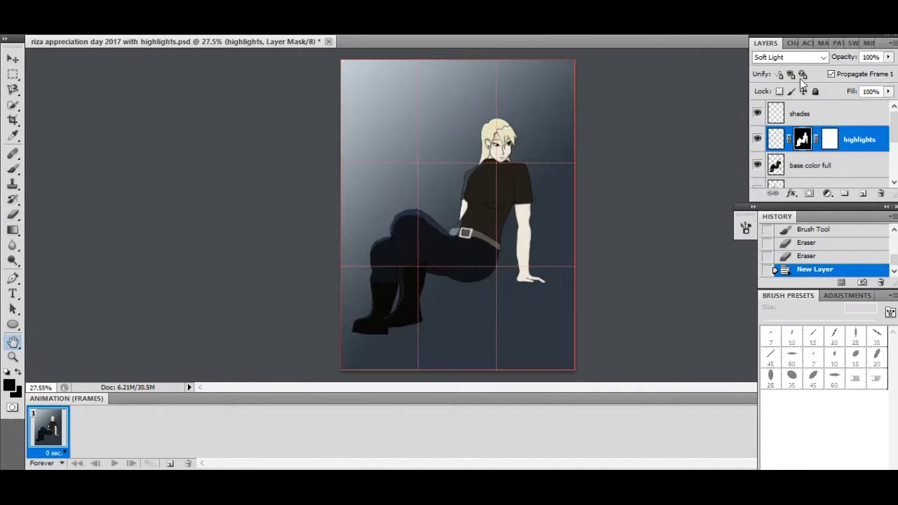
{"action": "left_click", "coordinate": [802, 139], "text": "ctrl"}
{"action": "left_click", "coordinate": [827, 113]}
{"action": "left_click", "coordinate": [809, 192]}
Sample the dark blue-grey of the lower background and start shading beneath the bangs on the shades layer with a 6 px brush
{"action": "key", "text": "i"}
{"action": "left_click", "coordinate": [776, 113]}
{"action": "left_click", "coordinate": [568, 361]}
{"action": "scroll", "coordinate": [559, 201], "scroll_direction": "up", "scroll_amount": 6}
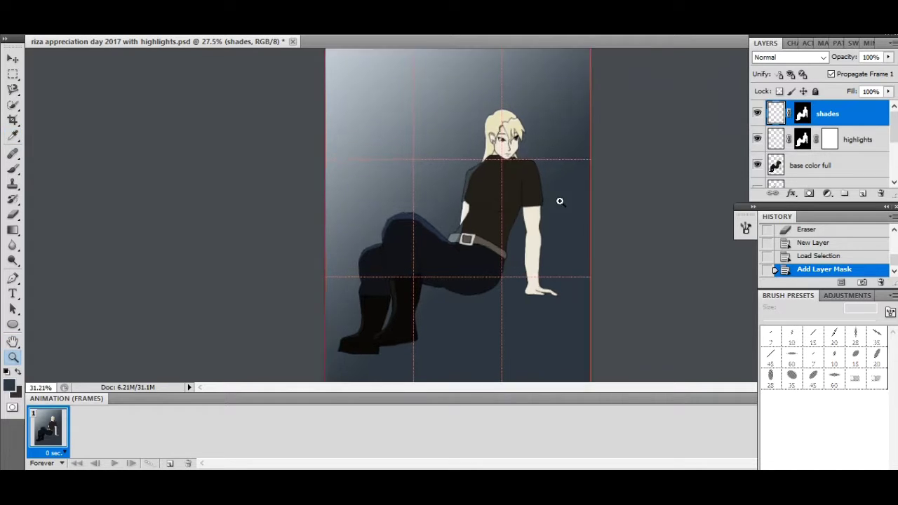
{"action": "key", "text": "h"}
{"action": "scroll", "coordinate": [545, 196], "scroll_direction": "up", "scroll_amount": 3}
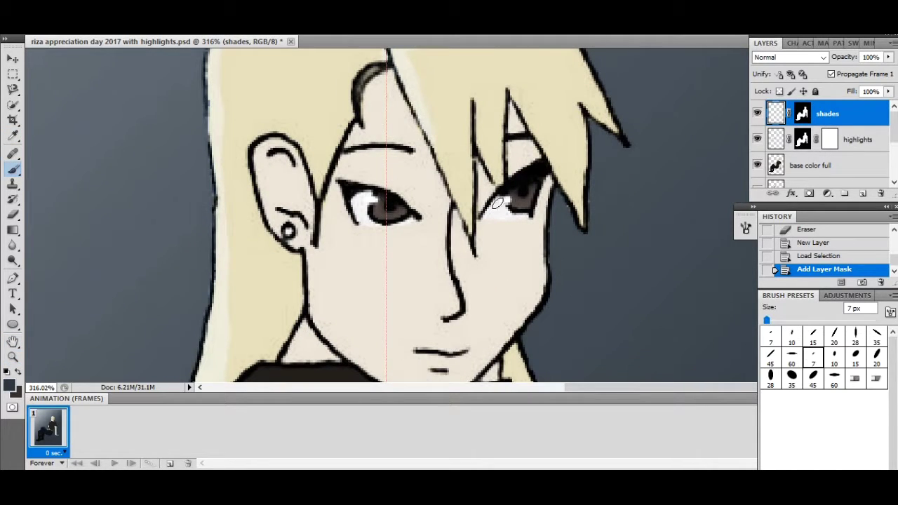
{"action": "scroll", "coordinate": [199, 248], "scroll_direction": "up", "scroll_amount": 2}
{"action": "left_click", "coordinate": [12, 171]}
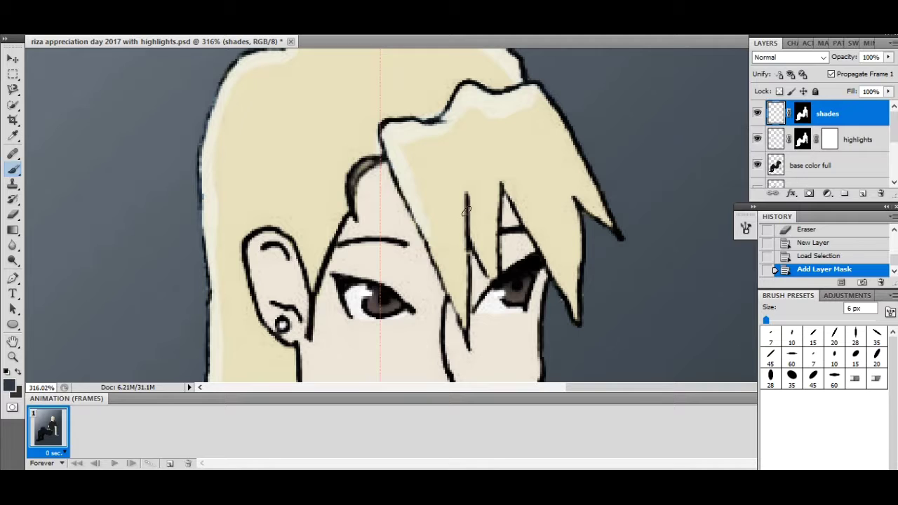
{"action": "key", "text": "alt+bracketleft"}
{"action": "left_click_drag", "start_coordinate": [225, 145], "coordinate": [251, 184]}
{"action": "key", "text": "alt+bracketright"}
{"action": "left_click", "coordinate": [12, 168]}
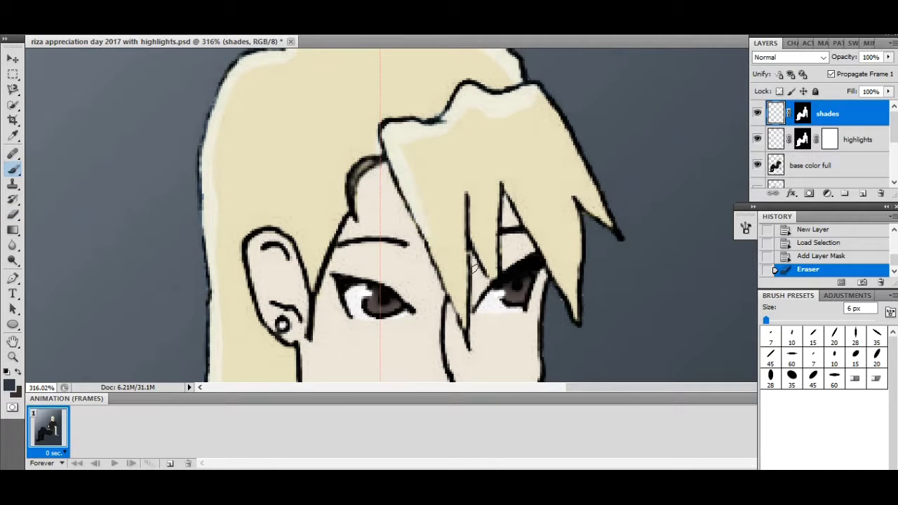
{"action": "left_click_drag", "start_coordinate": [474, 287], "coordinate": [483, 301]}
Set the shades layer to Multiply, paint the bangs' shadow on the face around the far eye and nose, and erase the excess
{"action": "left_click", "coordinate": [790, 57]}
{"action": "left_click", "coordinate": [772, 112]}
{"action": "mouse_move", "coordinate": [527, 254]}
{"action": "left_mouse_down"}
{"action": "mouse_move", "coordinate": [507, 217]}
{"action": "mouse_move", "coordinate": [510, 271]}
{"action": "mouse_move", "coordinate": [506, 115]}
{"action": "left_mouse_up"}
{"action": "left_click_drag", "start_coordinate": [440, 148], "coordinate": [456, 197]}
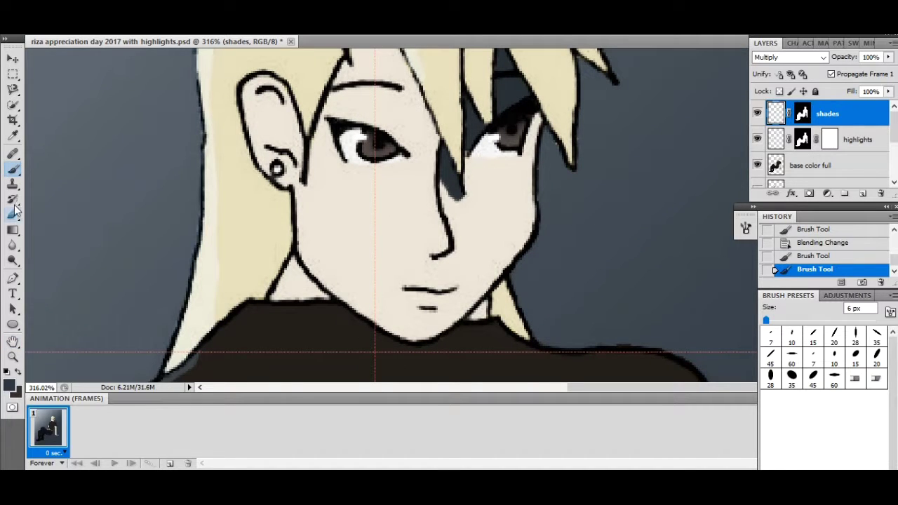
{"action": "key", "text": "e"}
{"action": "left_click_drag", "start_coordinate": [407, 154], "coordinate": [410, 157]}
Shade the neck and the lock of hair behind the chin, trimming the overspill with a 15 px eraser
{"action": "left_click_drag", "start_coordinate": [106, 271], "coordinate": [36, 225]}
{"action": "key", "text": "b"}
{"action": "mouse_move", "coordinate": [407, 266]}
{"action": "left_mouse_down"}
{"action": "mouse_move", "coordinate": [428, 249]}
{"action": "mouse_move", "coordinate": [434, 256]}
{"action": "mouse_move", "coordinate": [426, 270]}
{"action": "mouse_move", "coordinate": [498, 283]}
{"action": "left_mouse_up"}
{"action": "key", "text": "e"}
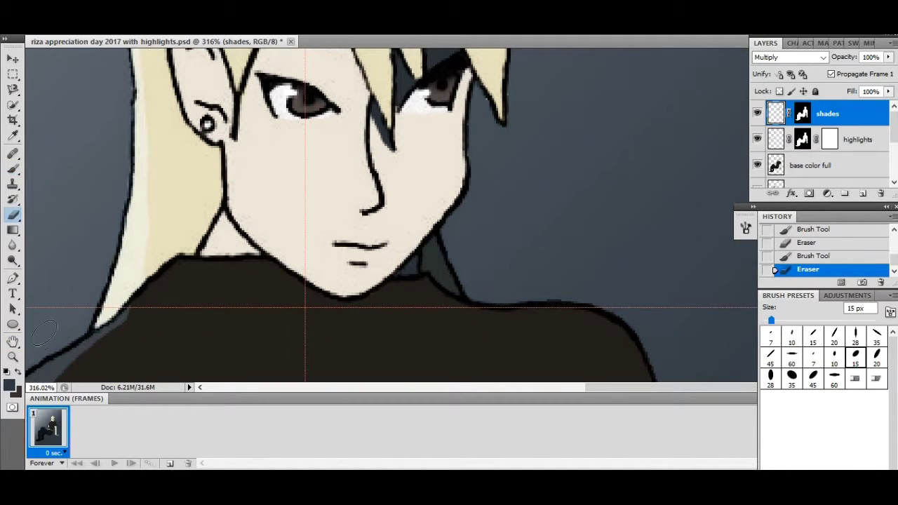
Darken the shadow beneath the lower lip and shade the inside of the ear with a 3 px brush
{"action": "key", "text": "b"}
{"action": "left_click_drag", "start_coordinate": [348, 264], "coordinate": [369, 268]}
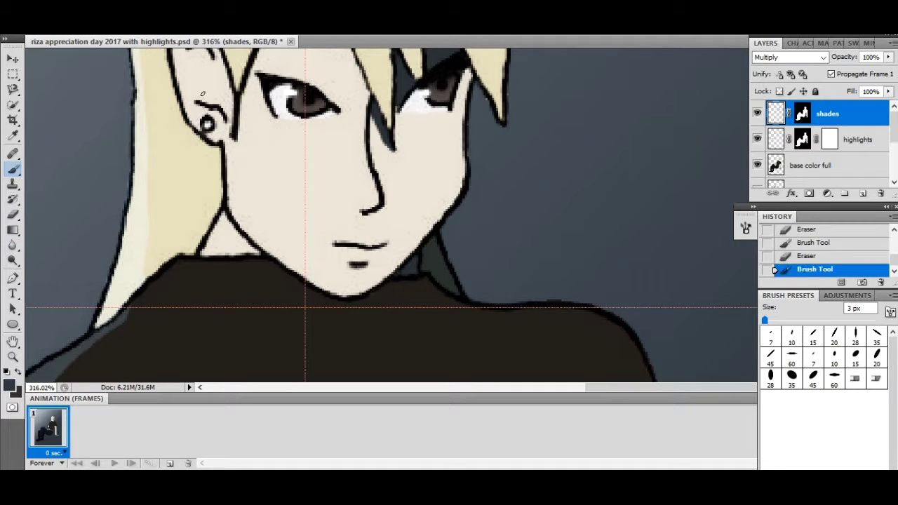
{"action": "left_click_drag", "start_coordinate": [196, 102], "coordinate": [224, 111]}
{"action": "left_click_drag", "start_coordinate": [190, 62], "coordinate": [275, 179]}
{"action": "mouse_move", "coordinate": [263, 273]}
{"action": "left_mouse_down"}
{"action": "mouse_move", "coordinate": [244, 187]}
{"action": "mouse_move", "coordinate": [494, 220]}
{"action": "left_mouse_up"}
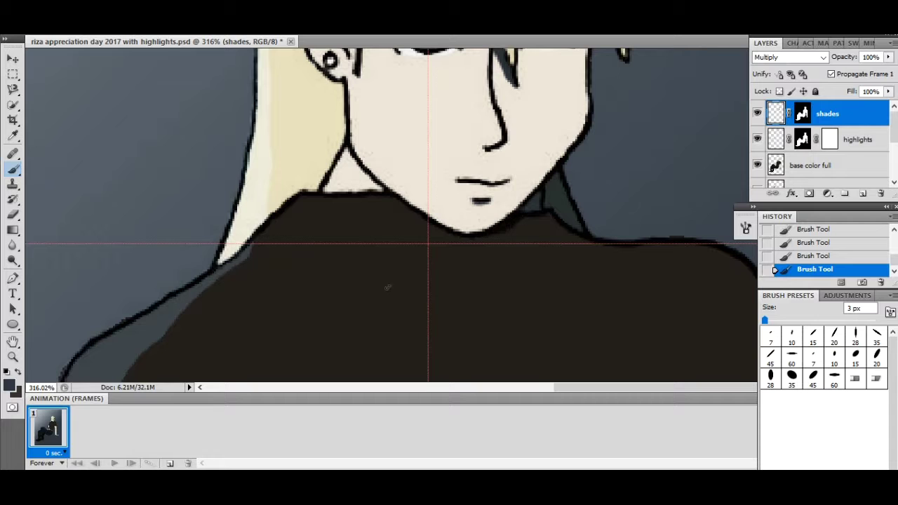
Paint a shadow on the shirt collar and shoulder below the chin with a 34 px brush and trim it with a 35 px eraser
{"action": "key", "text": "ctrl+0"}
{"action": "scroll", "coordinate": [447, 260], "scroll_direction": "down", "scroll_amount": 3}
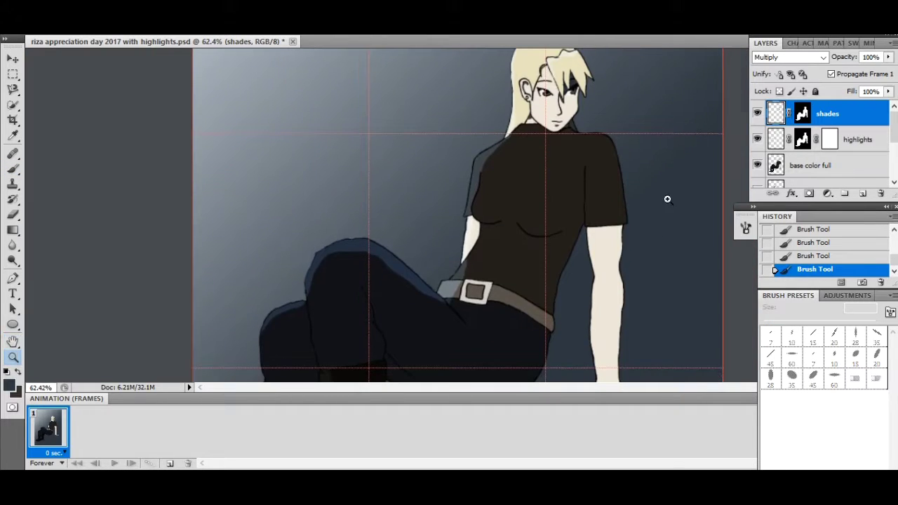
{"action": "key", "text": "ctrl+plus"}
{"action": "scroll", "coordinate": [60, 321], "scroll_direction": "up", "scroll_amount": 3}
{"action": "left_click", "coordinate": [783, 320]}
{"action": "mouse_move", "coordinate": [372, 260]}
{"action": "left_mouse_down"}
{"action": "mouse_move", "coordinate": [492, 275]}
{"action": "mouse_move", "coordinate": [377, 256]}
{"action": "mouse_move", "coordinate": [547, 270]}
{"action": "left_mouse_up"}
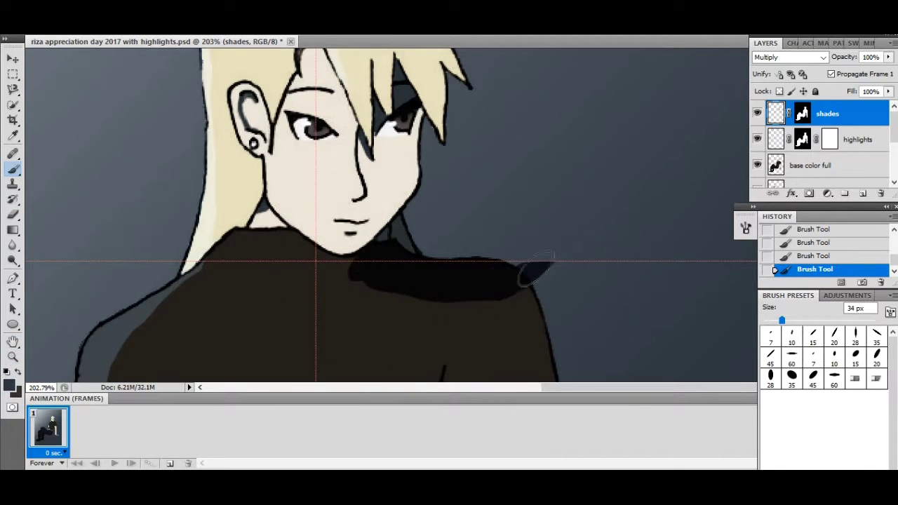
{"action": "key", "text": "e"}
{"action": "mouse_move", "coordinate": [344, 291]}
{"action": "left_mouse_down"}
{"action": "mouse_move", "coordinate": [454, 283]}
{"action": "mouse_move", "coordinate": [548, 300]}
{"action": "mouse_move", "coordinate": [571, 294]}
{"action": "left_mouse_up"}
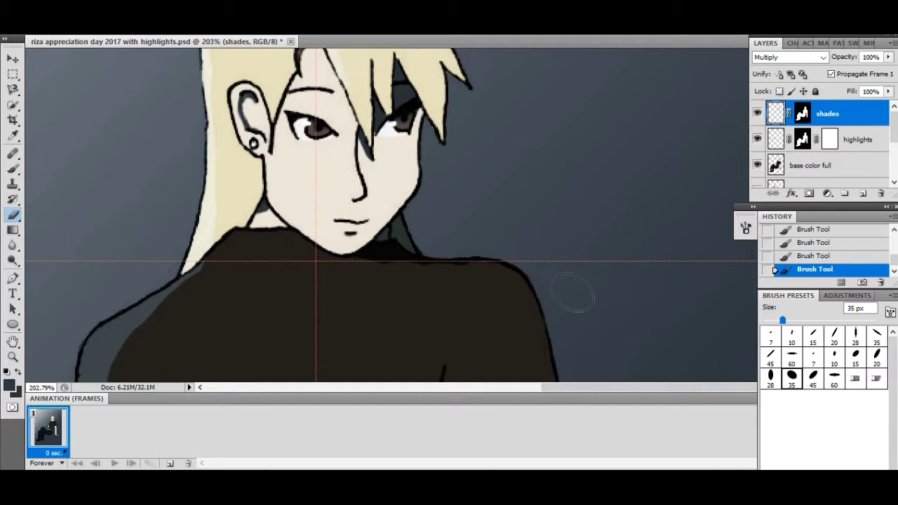
{"action": "left_click", "coordinate": [13, 170]}
{"action": "left_click_drag", "start_coordinate": [421, 257], "coordinate": [578, 273]}
{"action": "key", "text": "e"}
{"action": "key", "text": "h"}
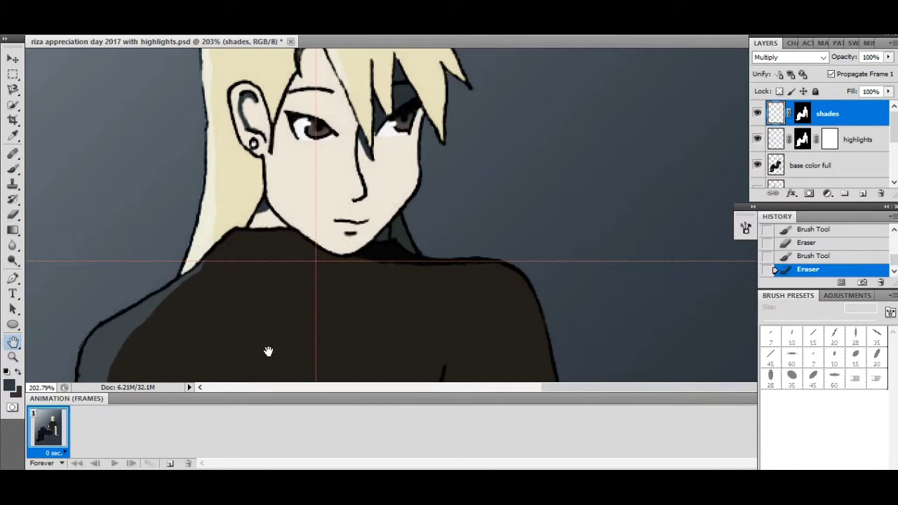
Shade the upper arm just beneath the sleeve hem and the side of the shirt below the armpit with a 9 px brush
{"action": "mouse_move", "coordinate": [268, 351]}
{"action": "left_mouse_down"}
{"action": "mouse_move", "coordinate": [230, 270]}
{"action": "mouse_move", "coordinate": [294, 145]}
{"action": "left_mouse_up"}
{"action": "key", "text": "b"}
{"action": "mouse_move", "coordinate": [477, 194]}
{"action": "left_mouse_down"}
{"action": "mouse_move", "coordinate": [517, 195]}
{"action": "mouse_move", "coordinate": [449, 195]}
{"action": "left_mouse_up"}
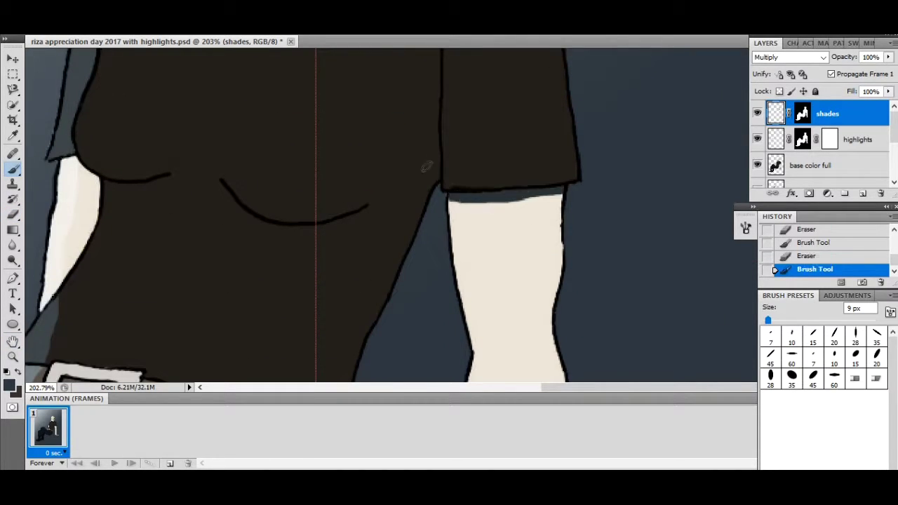
{"action": "left_click_drag", "start_coordinate": [425, 166], "coordinate": [432, 154]}
{"action": "left_click_drag", "start_coordinate": [408, 232], "coordinate": [398, 193]}
{"action": "key", "text": "e"}
Paint a shadow beneath the bust folds of the shirt with the 9 px brush and thin it with the eraser
{"action": "key", "text": "z"}
{"action": "mouse_move", "coordinate": [435, 128]}
{"action": "left_mouse_down"}
{"action": "mouse_move", "coordinate": [414, 184]}
{"action": "mouse_move", "coordinate": [327, 184]}
{"action": "left_mouse_up"}
{"action": "left_click", "coordinate": [541, 160]}
{"action": "key", "text": "b"}
{"action": "mouse_move", "coordinate": [470, 150]}
{"action": "left_mouse_down"}
{"action": "mouse_move", "coordinate": [528, 152]}
{"action": "mouse_move", "coordinate": [618, 179]}
{"action": "mouse_move", "coordinate": [653, 169]}
{"action": "mouse_move", "coordinate": [540, 160]}
{"action": "left_mouse_up"}
{"action": "right_click", "coordinate": [491, 158]}
{"action": "key", "text": "Escape"}
{"action": "left_click", "coordinate": [14, 216]}
{"action": "mouse_move", "coordinate": [652, 170]}
{"action": "left_mouse_down"}
{"action": "mouse_move", "coordinate": [575, 166]}
{"action": "mouse_move", "coordinate": [517, 150]}
{"action": "left_mouse_up"}
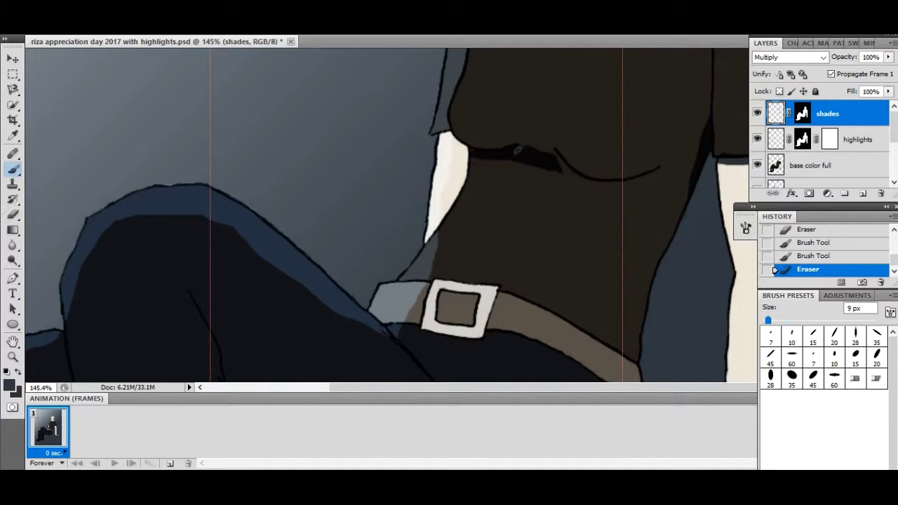
{"action": "key", "text": "e"}
{"action": "left_click_drag", "start_coordinate": [618, 164], "coordinate": [559, 144]}
{"action": "key", "text": "b"}
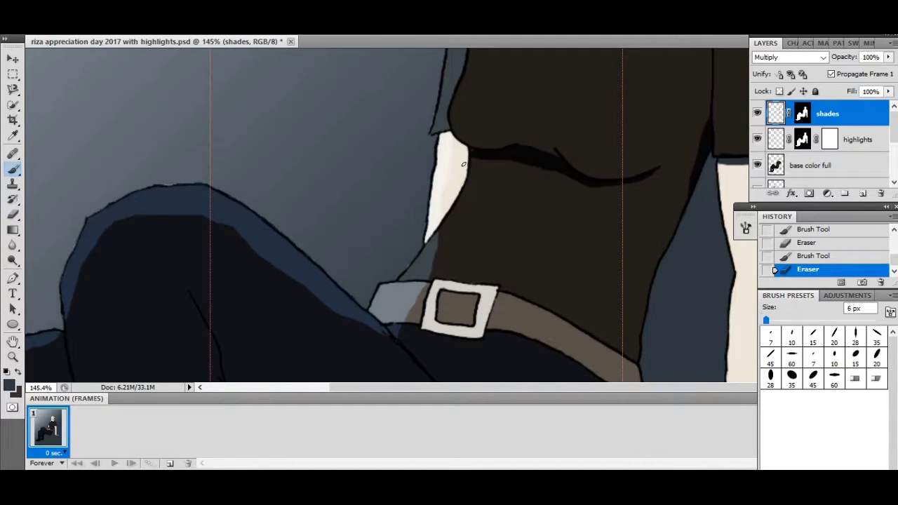
Shade the trouser crease beneath the belt and the belt edge beside the buckle with a 6 px brush
{"action": "left_click_drag", "start_coordinate": [465, 165], "coordinate": [474, 151]}
{"action": "key", "text": "e"}
{"action": "key", "text": "z"}
{"action": "mouse_move", "coordinate": [494, 117]}
{"action": "left_mouse_down"}
{"action": "mouse_move", "coordinate": [491, 126]}
{"action": "mouse_move", "coordinate": [495, 74]}
{"action": "left_mouse_up"}
{"action": "key", "text": "ctrl+0"}
{"action": "left_click", "coordinate": [566, 203]}
{"action": "left_click", "coordinate": [484, 135]}
{"action": "key", "text": "b"}
{"action": "mouse_move", "coordinate": [369, 138]}
{"action": "left_mouse_down"}
{"action": "mouse_move", "coordinate": [419, 191]}
{"action": "mouse_move", "coordinate": [379, 144]}
{"action": "left_mouse_up"}
{"action": "key", "text": "e"}
Fill the underside of the thigh behind the front boot's top with shadow using the 6 px brush
{"action": "key", "text": "h"}
{"action": "mouse_move", "coordinate": [91, 321]}
{"action": "left_mouse_down"}
{"action": "mouse_move", "coordinate": [160, 150]}
{"action": "mouse_move", "coordinate": [224, 218]}
{"action": "left_mouse_up"}
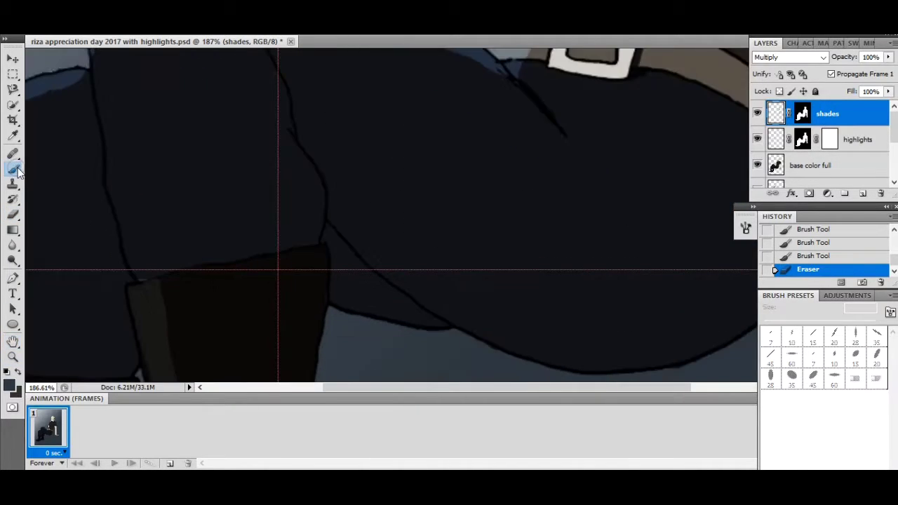
{"action": "left_click", "coordinate": [13, 169]}
{"action": "mouse_move", "coordinate": [359, 270]}
{"action": "left_mouse_down"}
{"action": "mouse_move", "coordinate": [429, 316]}
{"action": "mouse_move", "coordinate": [327, 275]}
{"action": "mouse_move", "coordinate": [327, 235]}
{"action": "left_mouse_up"}
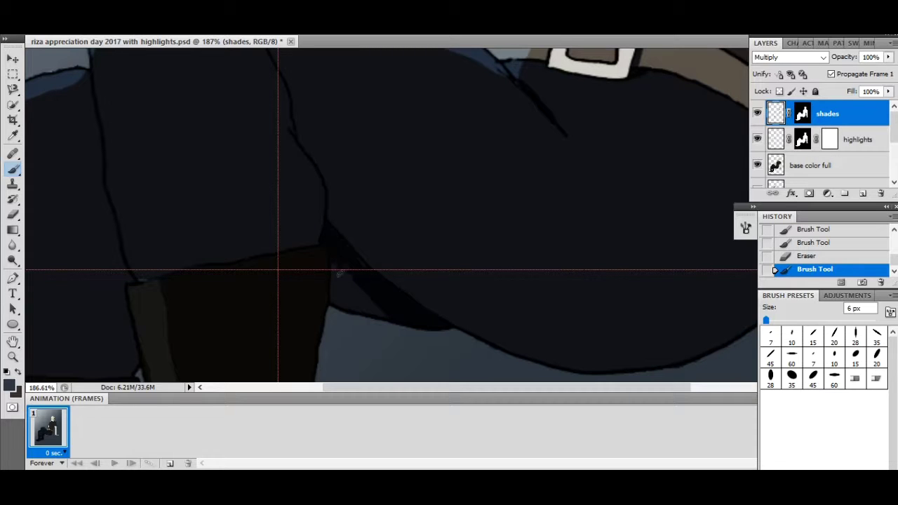
Paint a shadow down the inner edge of the rear trouser leg beside the front boot
{"action": "scroll", "coordinate": [319, 279], "scroll_direction": "down", "scroll_amount": 5}
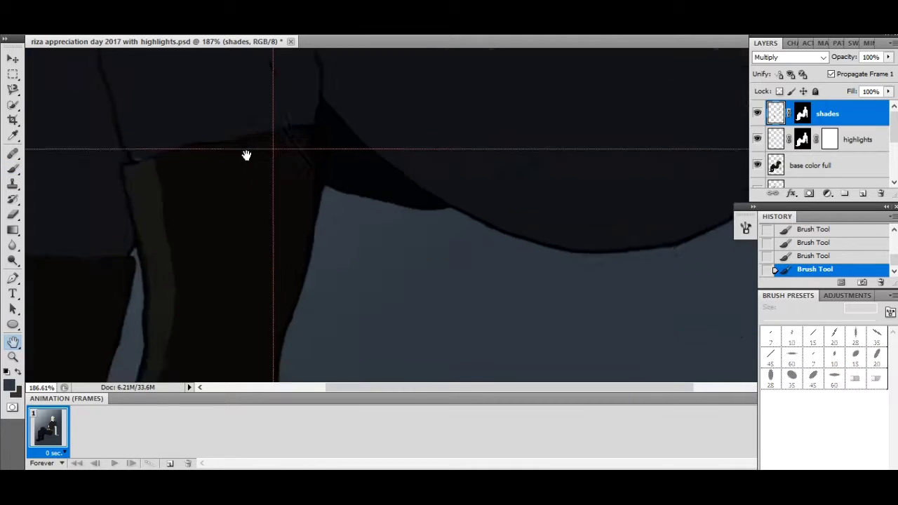
{"action": "scroll", "coordinate": [247, 154], "scroll_direction": "left", "scroll_amount": 4}
{"action": "scroll", "coordinate": [273, 335], "scroll_direction": "up", "scroll_amount": 8}
{"action": "left_click_drag", "start_coordinate": [373, 184], "coordinate": [401, 240]}
{"action": "key", "text": "e"}
{"action": "left_click", "coordinate": [299, 181]}
{"action": "left_click", "coordinate": [349, 174]}
{"action": "scroll", "coordinate": [215, 219], "scroll_direction": "down", "scroll_amount": 8}
{"action": "scroll", "coordinate": [215, 218], "scroll_direction": "left", "scroll_amount": 3}
{"action": "scroll", "coordinate": [189, 193], "scroll_direction": "up", "scroll_amount": 2}
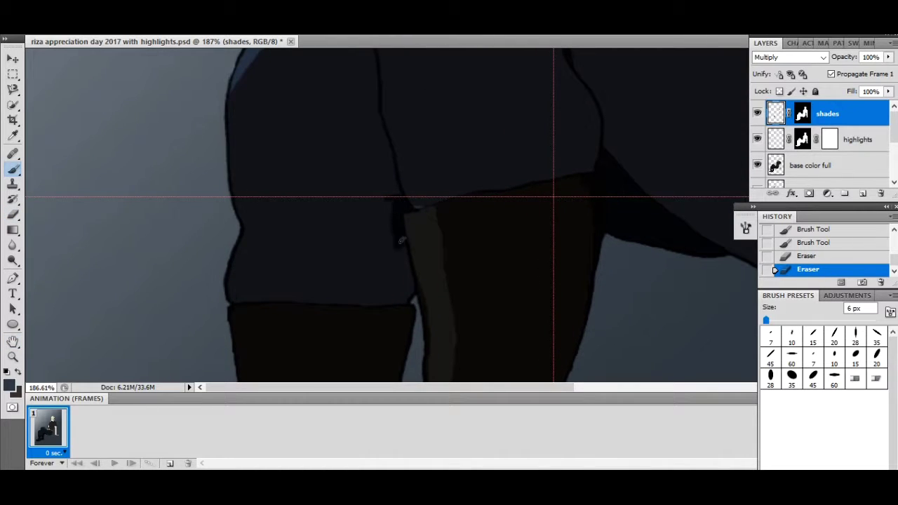
{"action": "left_click_drag", "start_coordinate": [391, 271], "coordinate": [394, 301]}
{"action": "key", "text": "e"}
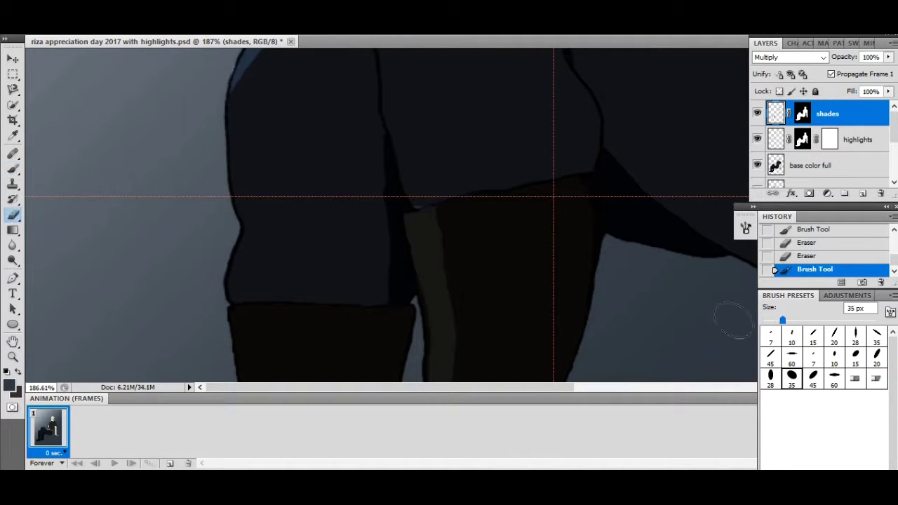
Refine the edge of the rear trouser leg's shadow by erasing it, refilling gaps with the brush and trimming with a 10 px eraser
{"action": "left_click", "coordinate": [387, 249]}
{"action": "left_click_drag", "start_coordinate": [360, 237], "coordinate": [355, 269]}
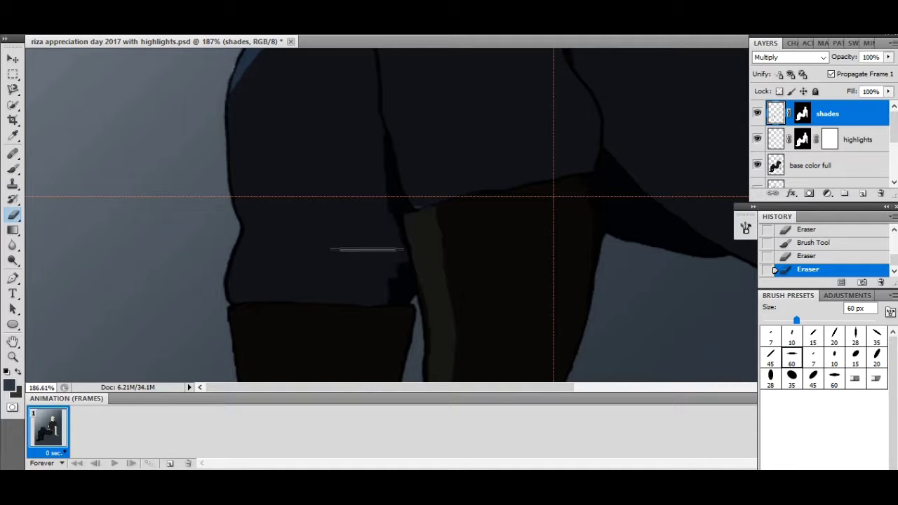
{"action": "key", "text": "b"}
{"action": "left_click", "coordinate": [402, 283]}
{"action": "key", "text": "e"}
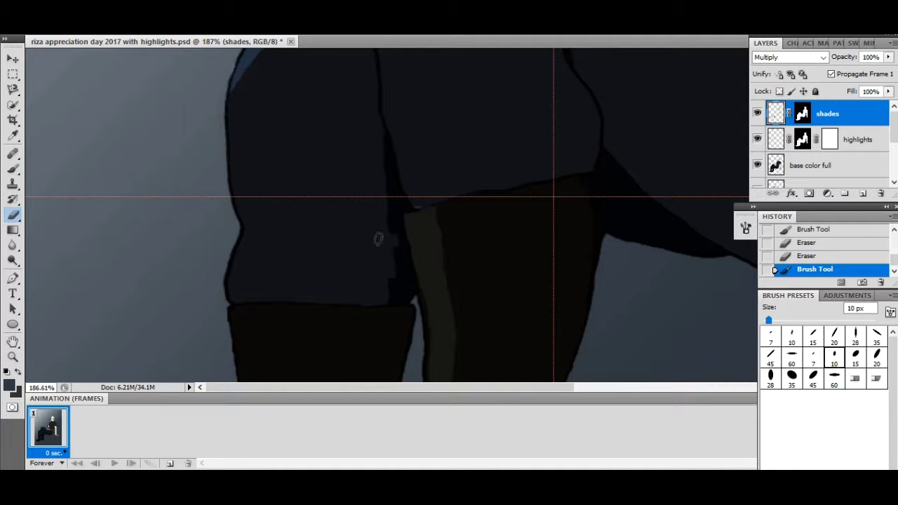
{"action": "left_click", "coordinate": [393, 239]}
{"action": "mouse_move", "coordinate": [393, 239]}
{"action": "left_mouse_down"}
{"action": "mouse_move", "coordinate": [80, 310]}
{"action": "mouse_move", "coordinate": [297, 293]}
{"action": "mouse_move", "coordinate": [647, 353]}
{"action": "mouse_move", "coordinate": [376, 253]}
{"action": "mouse_move", "coordinate": [376, 327]}
{"action": "left_mouse_up"}
Enlarge the shadow beneath the sleeve hem and extend it down the inner edge of the supporting arm to the wrist
{"action": "key", "text": "b"}
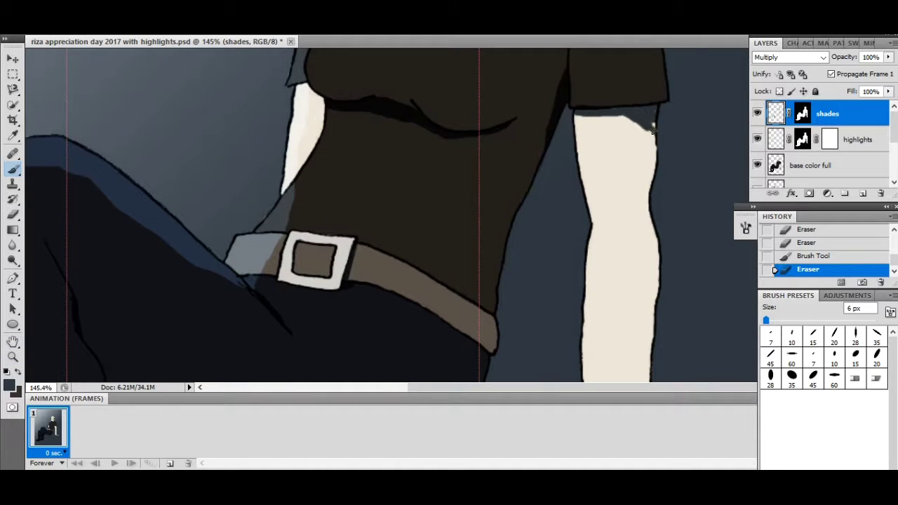
{"action": "mouse_move", "coordinate": [576, 127]}
{"action": "left_mouse_down"}
{"action": "mouse_move", "coordinate": [623, 125]}
{"action": "mouse_move", "coordinate": [649, 144]}
{"action": "left_mouse_up"}
{"action": "key", "text": "h"}
{"action": "mouse_move", "coordinate": [421, 232]}
{"action": "left_mouse_down"}
{"action": "mouse_move", "coordinate": [428, 293]}
{"action": "mouse_move", "coordinate": [428, 272]}
{"action": "left_mouse_up"}
{"action": "key", "text": "b"}
{"action": "mouse_move", "coordinate": [670, 73]}
{"action": "left_mouse_down"}
{"action": "mouse_move", "coordinate": [666, 231]}
{"action": "mouse_move", "coordinate": [679, 351]}
{"action": "mouse_move", "coordinate": [680, 309]}
{"action": "left_mouse_up"}
Shade the upper edge of the supporting hand down to the fingertip
{"action": "left_click", "coordinate": [12, 343]}
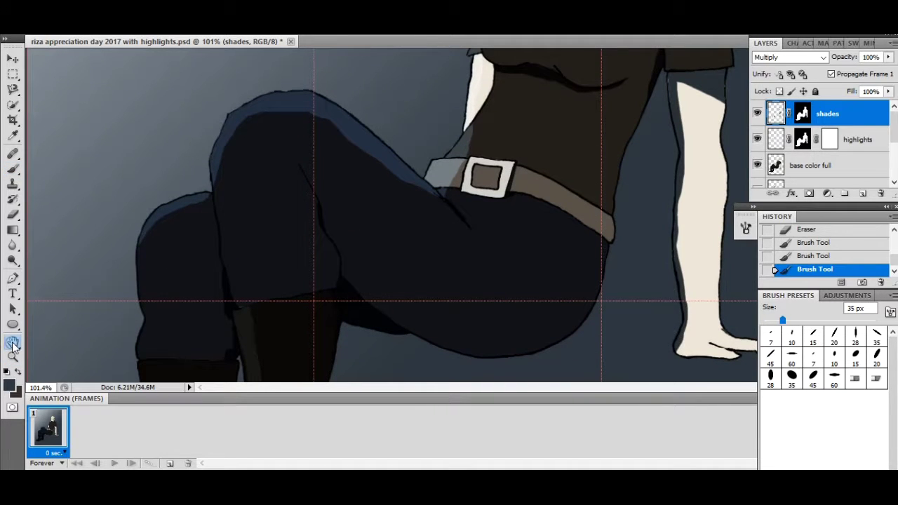
{"action": "key", "text": "ctrl+0"}
{"action": "scroll", "coordinate": [551, 339], "scroll_direction": "up", "scroll_amount": 5}
{"action": "key", "text": "b"}
{"action": "mouse_move", "coordinate": [603, 211]}
{"action": "left_mouse_down"}
{"action": "mouse_move", "coordinate": [711, 281]}
{"action": "mouse_move", "coordinate": [716, 305]}
{"action": "left_mouse_up"}
{"action": "key", "text": "z"}
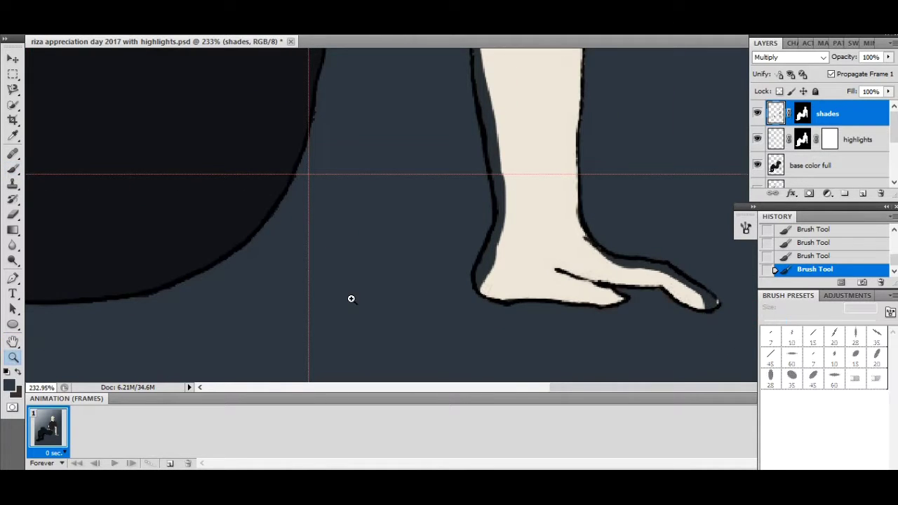
Shade the back edge of the shirt's waist, the belt end and the hip of the trousers
{"action": "key", "text": "ctrl+0"}
{"action": "scroll", "coordinate": [521, 206], "scroll_direction": "up", "scroll_amount": 5}
{"action": "key", "text": "b"}
{"action": "left_click_drag", "start_coordinate": [658, 137], "coordinate": [595, 344]}
{"action": "key", "text": "e"}
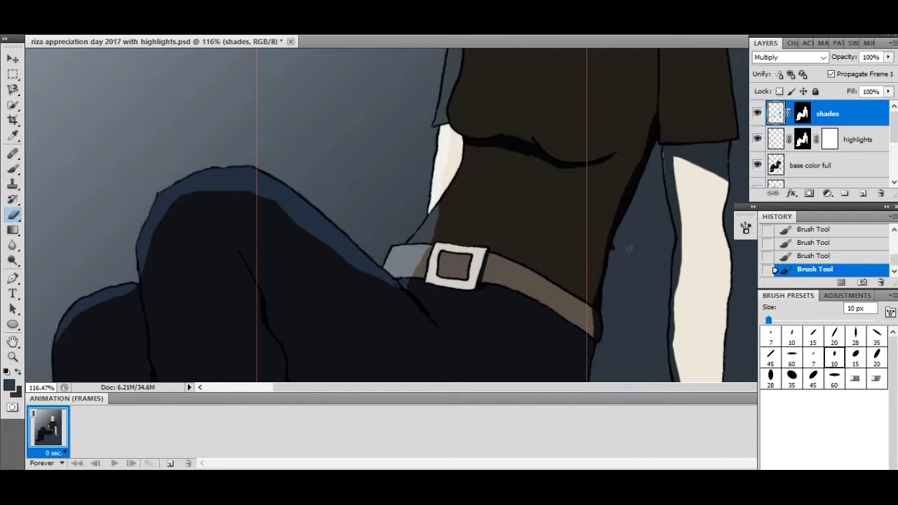
{"action": "left_click", "coordinate": [12, 343]}
{"action": "left_click_drag", "start_coordinate": [421, 323], "coordinate": [410, 163]}
{"action": "key", "text": "b"}
{"action": "mouse_move", "coordinate": [582, 172]}
{"action": "left_mouse_down"}
{"action": "mouse_move", "coordinate": [491, 304]}
{"action": "mouse_move", "coordinate": [445, 298]}
{"action": "mouse_move", "coordinate": [428, 317]}
{"action": "mouse_move", "coordinate": [576, 188]}
{"action": "mouse_move", "coordinate": [569, 217]}
{"action": "left_mouse_up"}
{"action": "key", "text": "b"}
Undo the last strokes under the bust fold, repaint that shadow and trim it with a 10 px eraser
{"action": "key", "text": "ctrl+0"}
{"action": "scroll", "coordinate": [544, 177], "scroll_direction": "up", "scroll_amount": 4}
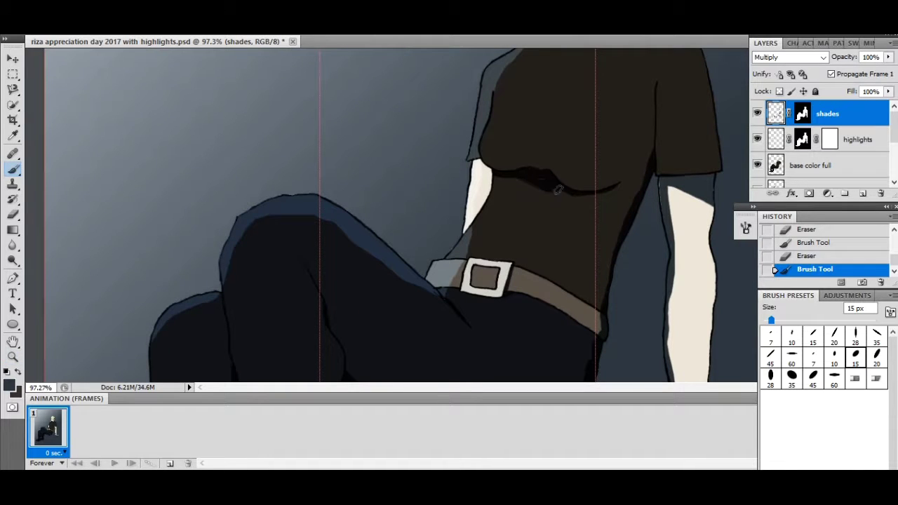
{"action": "key", "text": "ctrl+alt+z"}
{"action": "key", "text": "ctrl+alt+z"}
{"action": "left_click_drag", "start_coordinate": [530, 174], "coordinate": [580, 193]}
{"action": "key", "text": "bracketleft"}
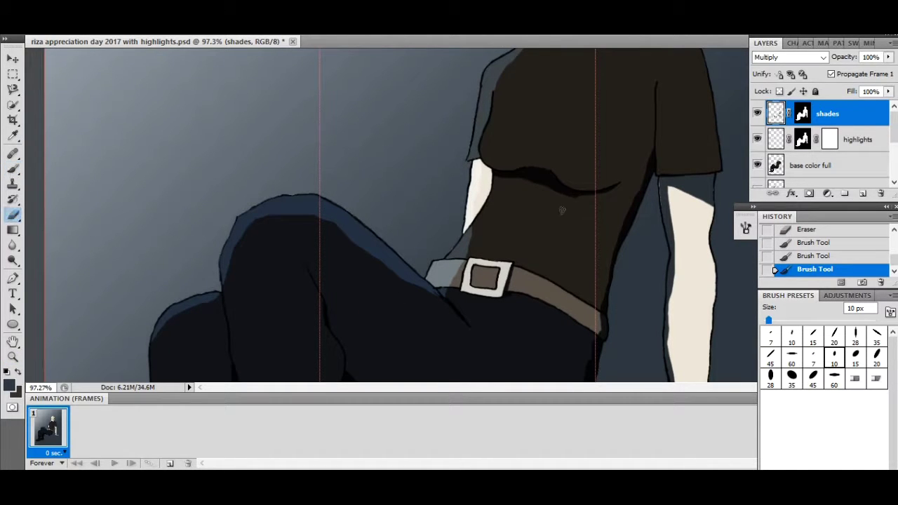
Set the shades layer's opacity to 15% and touch up the shading with the brush
{"action": "key", "text": "z"}
{"action": "key", "text": "ctrl+0"}
{"action": "mouse_move", "coordinate": [888, 57]}
{"action": "left_mouse_down"}
{"action": "mouse_move", "coordinate": [885, 71]}
{"action": "mouse_move", "coordinate": [826, 73]}
{"action": "left_mouse_up"}
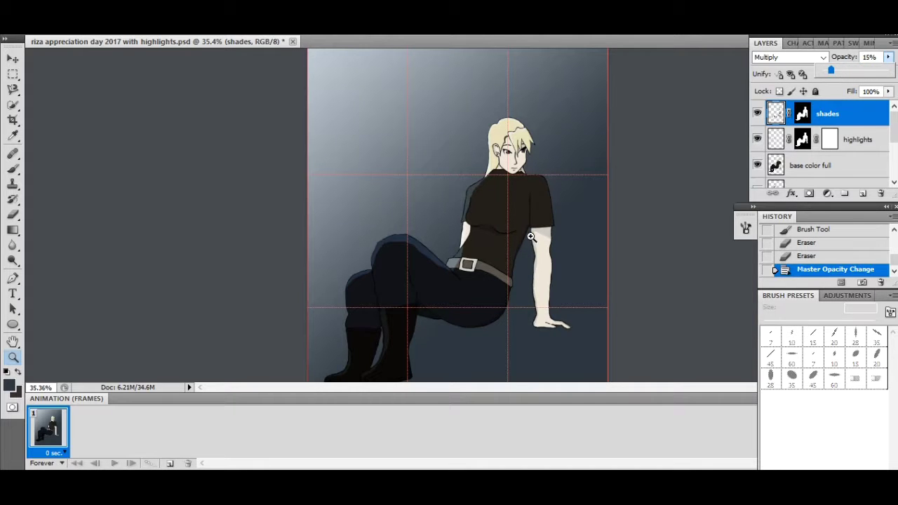
{"action": "scroll", "coordinate": [458, 245], "scroll_direction": "up", "scroll_amount": 4}
{"action": "key", "text": "b"}
{"action": "left_click", "coordinate": [654, 213]}
{"action": "key", "text": "z"}
{"action": "scroll", "coordinate": [152, 327], "scroll_direction": "down", "scroll_amount": 5}
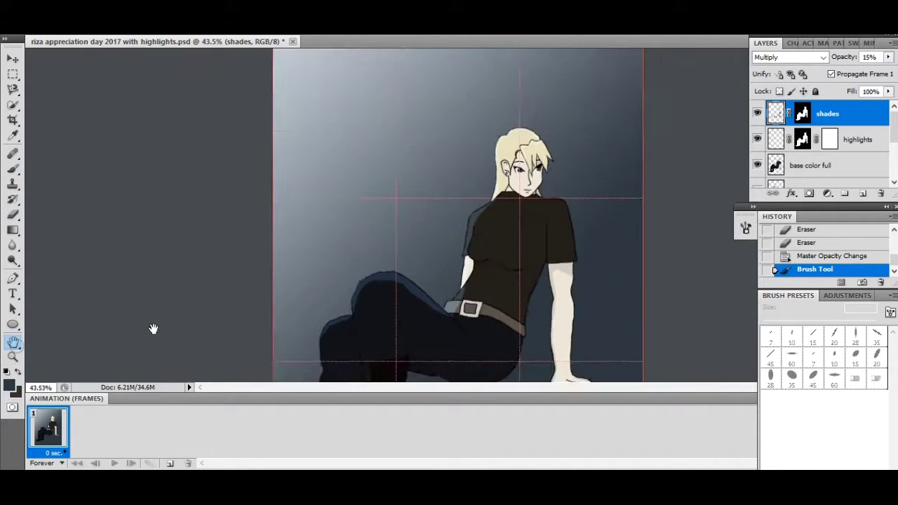
Lower the highlights layer's opacity and set the shades layer's opacity to 30%
{"action": "left_click", "coordinate": [859, 139]}
{"action": "left_click", "coordinate": [889, 57]}
{"action": "key", "text": "alt+bracketright"}
{"action": "left_click_drag", "start_coordinate": [889, 56], "coordinate": [835, 75]}
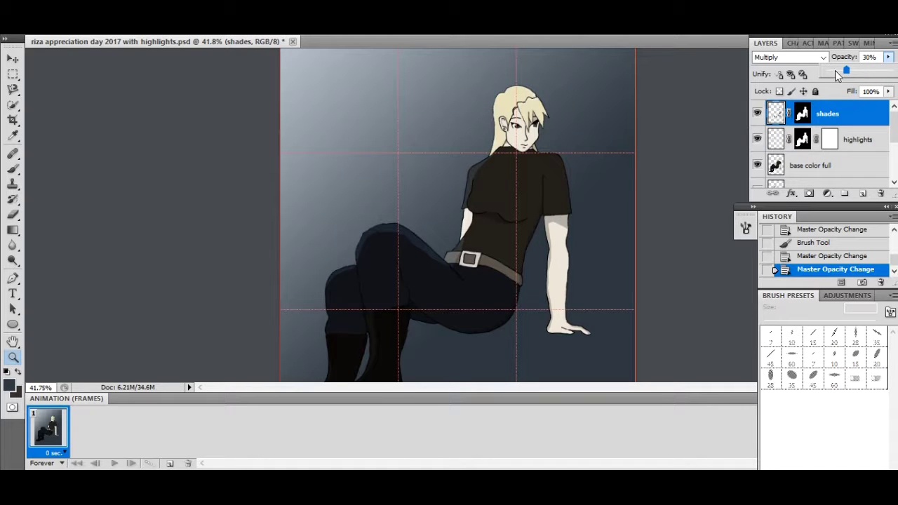
Set the highlights layer's opacity to 100%
{"action": "key", "text": "alt+bracketleft"}
{"action": "key", "text": "0"}
{"action": "scroll", "coordinate": [397, 297], "scroll_direction": "down", "scroll_amount": 1}
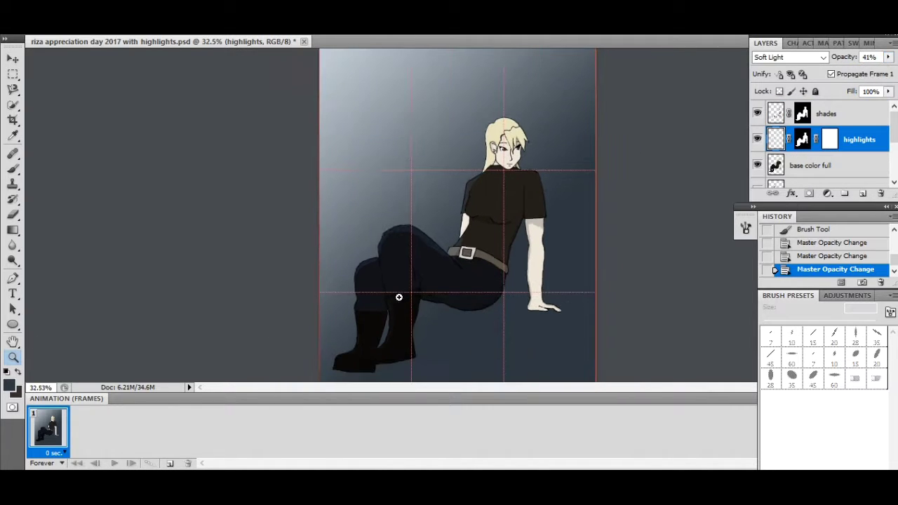
{"action": "scroll", "coordinate": [419, 301], "scroll_direction": "down", "scroll_amount": 2}
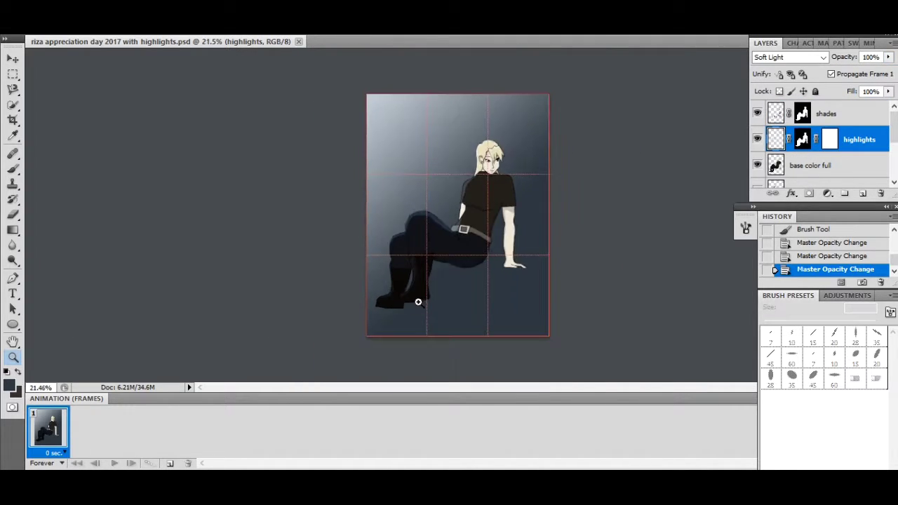
{"action": "scroll", "coordinate": [419, 301], "scroll_direction": "up", "scroll_amount": 1}
Create a layer named "um idk" and paint a large dark ground shape beneath and behind the figure with an enlarged brush
{"action": "left_click", "coordinate": [793, 388]}
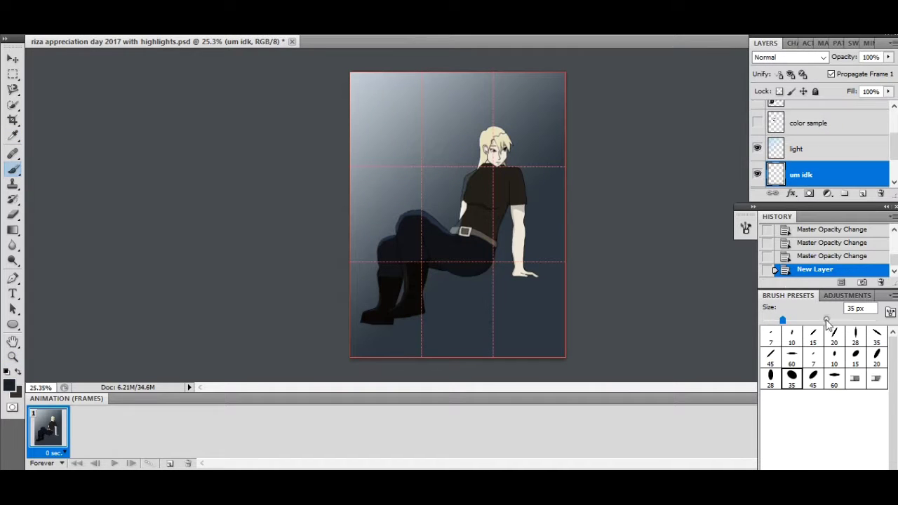
{"action": "left_click_drag", "start_coordinate": [568, 177], "coordinate": [519, 281]}
{"action": "mouse_move", "coordinate": [358, 344]}
{"action": "left_mouse_down"}
{"action": "mouse_move", "coordinate": [555, 278]}
{"action": "mouse_move", "coordinate": [530, 309]}
{"action": "mouse_move", "coordinate": [431, 279]}
{"action": "mouse_move", "coordinate": [455, 273]}
{"action": "left_mouse_up"}
Erase the excess of the ground shape beside the supporting arm so it ends near hand level, using a 177 px eraser
{"action": "key", "text": "e"}
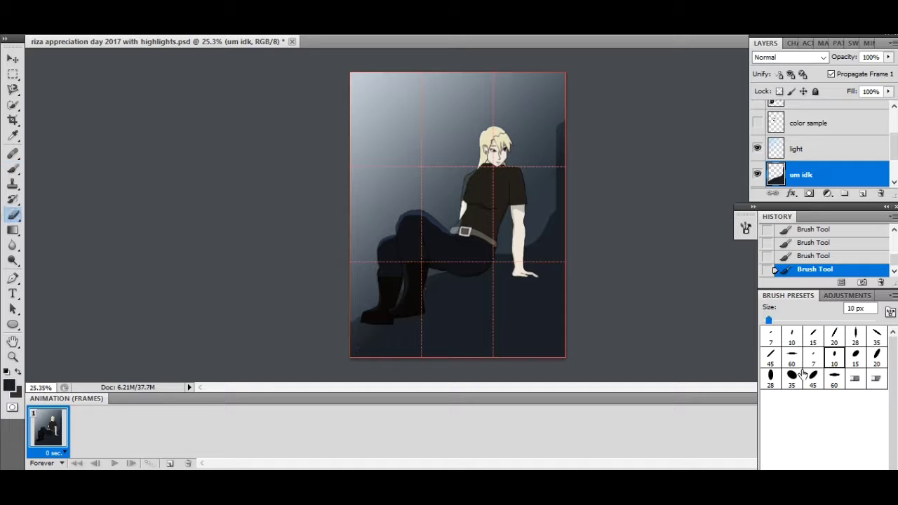
{"action": "left_click_drag", "start_coordinate": [541, 252], "coordinate": [563, 245]}
{"action": "left_click", "coordinate": [11, 245]}
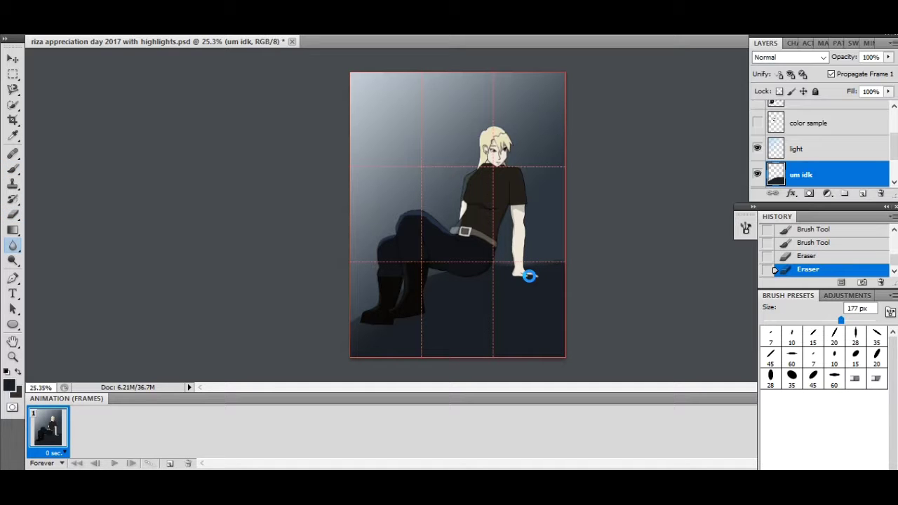
Place the light layer above the shades layer and set it to Luminosity blending at 60% opacity
{"action": "scroll", "coordinate": [821, 147], "scroll_direction": "down", "scroll_amount": 3}
{"action": "left_click", "coordinate": [757, 165]}
{"action": "key", "text": "ctrl+plus"}
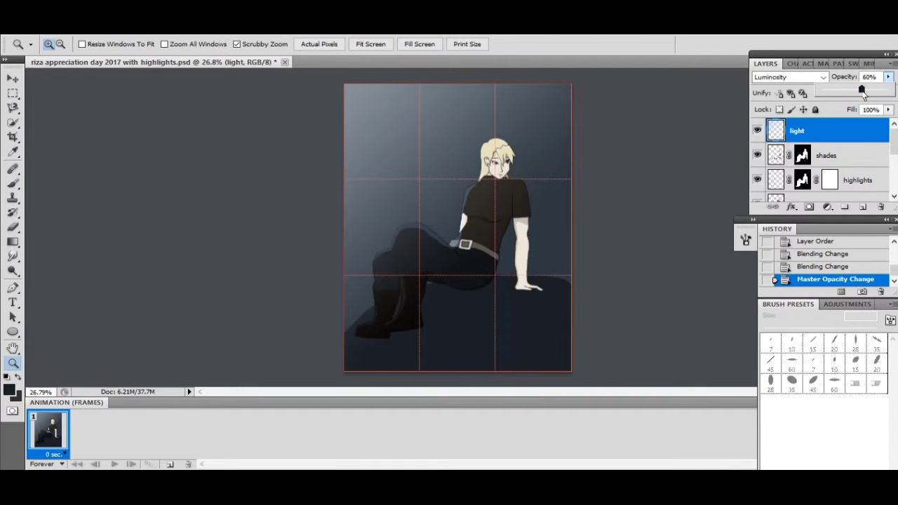
Compare the picture with the um idk ground layer hidden and shown
{"action": "left_click_drag", "start_coordinate": [537, 299], "coordinate": [510, 231]}
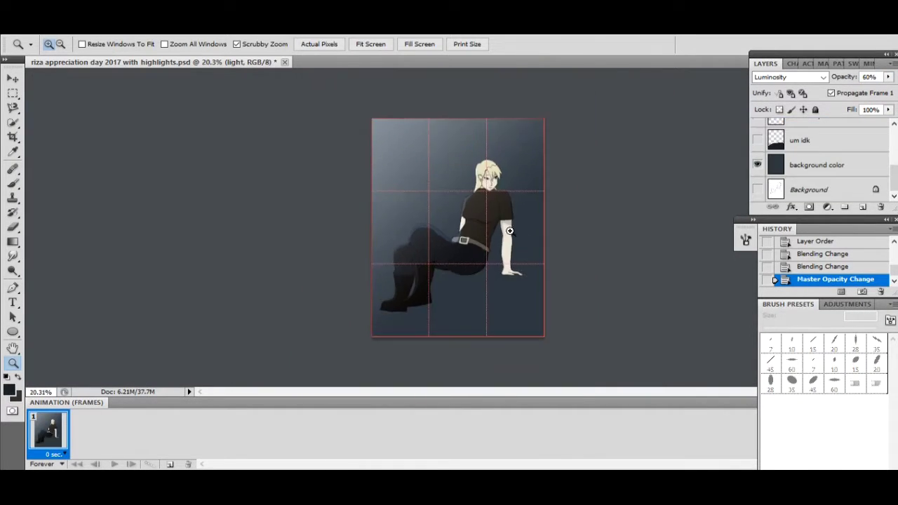
{"action": "left_click", "coordinate": [757, 142]}
{"action": "key", "text": "ctrl+plus"}
{"action": "scroll", "coordinate": [816, 169], "scroll_direction": "up", "scroll_amount": 3}
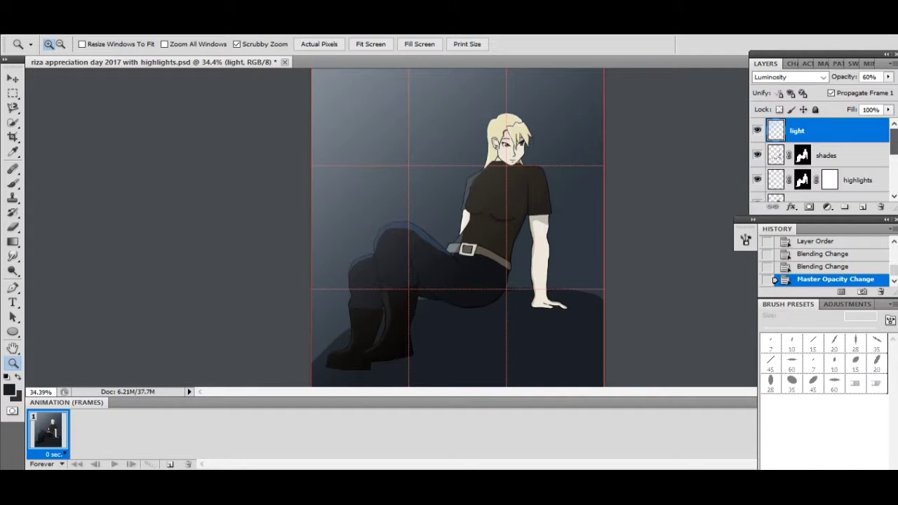
Lock the transparent pixels of the um idk layer and choose a dark foreground color for the ground
{"action": "scroll", "coordinate": [816, 179], "scroll_direction": "down", "scroll_amount": 3}
{"action": "left_click_drag", "start_coordinate": [540, 278], "coordinate": [491, 278]}
{"action": "left_click", "coordinate": [799, 143]}
{"action": "left_click", "coordinate": [9, 390]}
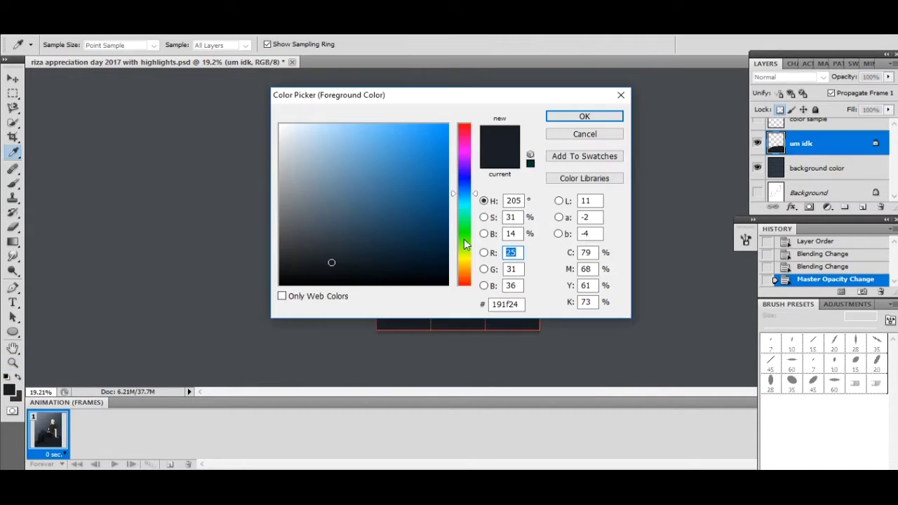
{"action": "key", "text": "Return"}
{"action": "left_click", "coordinate": [356, 328]}
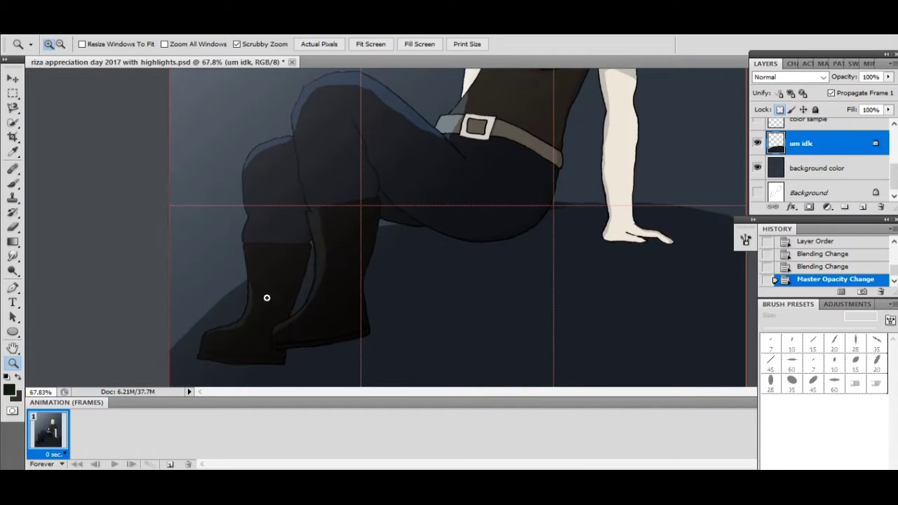
Duplicate the um idk layer and choose a darker foreground color for the ground shadow
{"action": "left_click", "coordinate": [891, 63]}
{"action": "left_click", "coordinate": [825, 84]}
{"action": "key", "text": "Return"}
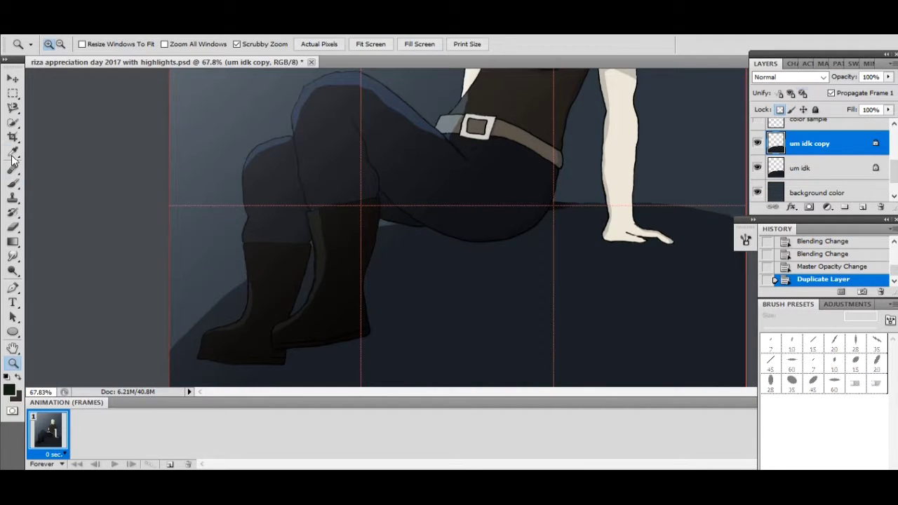
{"action": "left_click", "coordinate": [13, 154]}
{"action": "left_click", "coordinate": [9, 390]}
{"action": "key", "text": "Return"}
Paint a dark cast shadow on the ground from the boots to the hand and try trimming it with a 175 px eraser
{"action": "left_click", "coordinate": [12, 183]}
{"action": "mouse_move", "coordinate": [324, 267]}
{"action": "left_mouse_down"}
{"action": "mouse_move", "coordinate": [659, 238]}
{"action": "mouse_move", "coordinate": [695, 224]}
{"action": "left_mouse_up"}
{"action": "left_click_drag", "start_coordinate": [216, 330], "coordinate": [216, 274]}
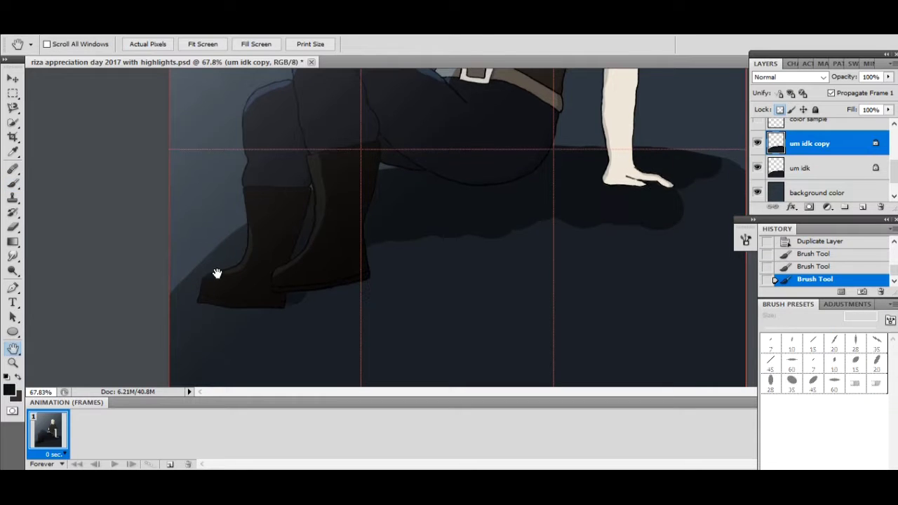
{"action": "key", "text": "e"}
{"action": "left_click", "coordinate": [652, 261]}
{"action": "mouse_move", "coordinate": [411, 299]}
{"action": "left_mouse_down"}
{"action": "mouse_move", "coordinate": [709, 211]}
{"action": "mouse_move", "coordinate": [430, 336]}
{"action": "left_mouse_up"}
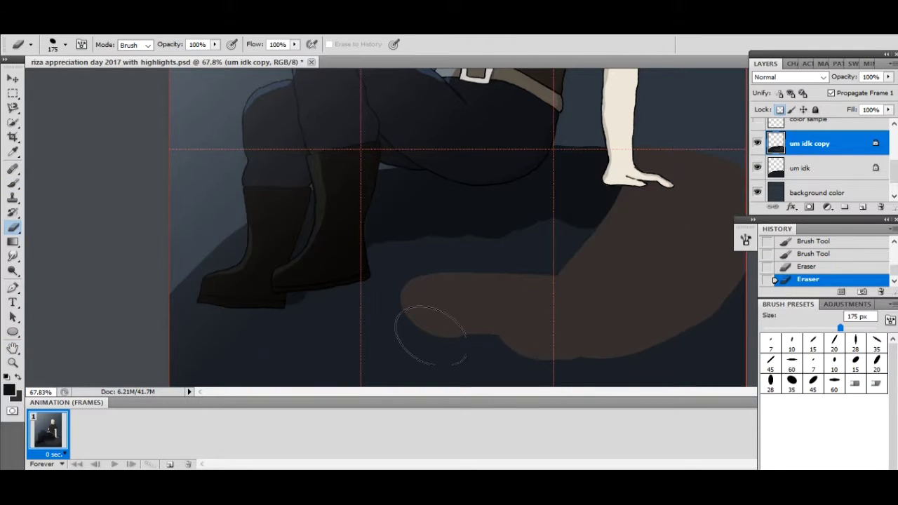
Delete the painted copy of the ground layer and duplicate the um idk layer again
{"action": "left_click", "coordinate": [893, 63]}
{"action": "left_click", "coordinate": [789, 92]}
{"action": "key", "text": "Return"}
{"action": "key", "text": "ctrl+shift+n"}
{"action": "key", "text": "Return"}
{"action": "key", "text": "ctrl+z"}
{"action": "left_click", "coordinate": [892, 63]}
{"action": "left_click", "coordinate": [791, 80]}
{"action": "key", "text": "Return"}
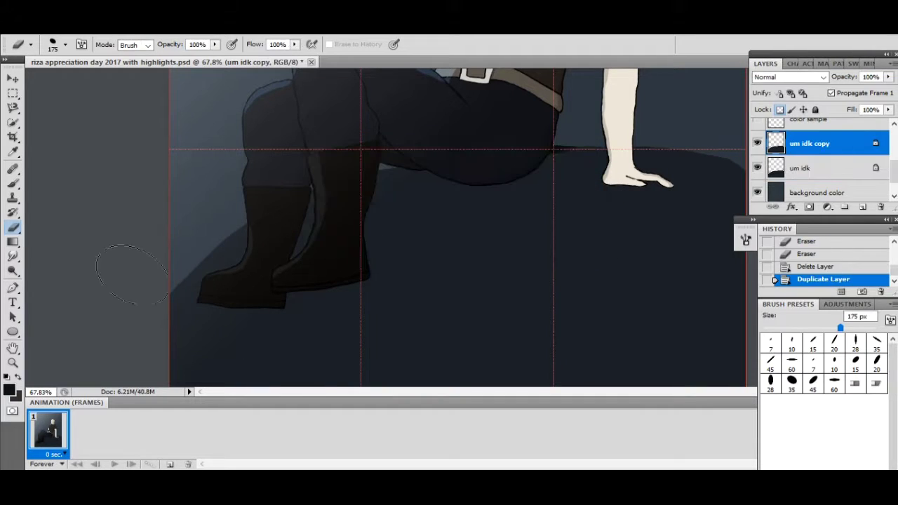